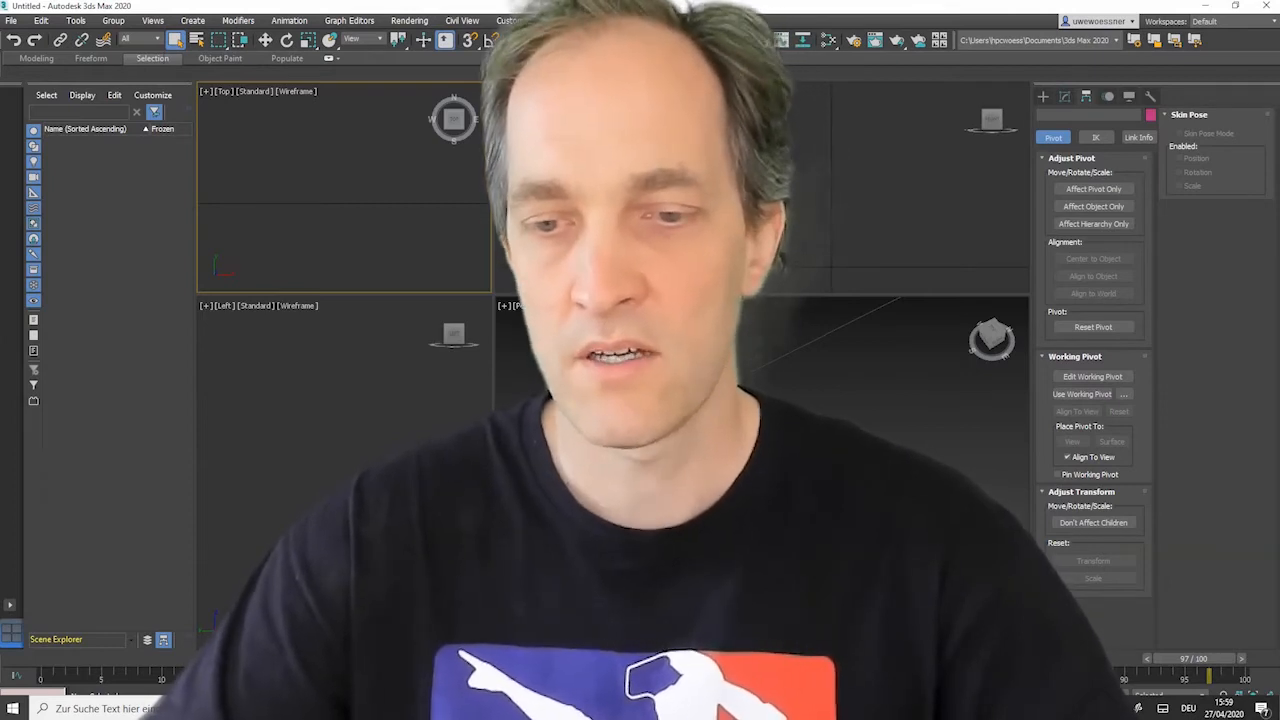
Check the system unit scale and the display units, keeping both in meters.
{"action": "left_click", "coordinate": [513, 20]}
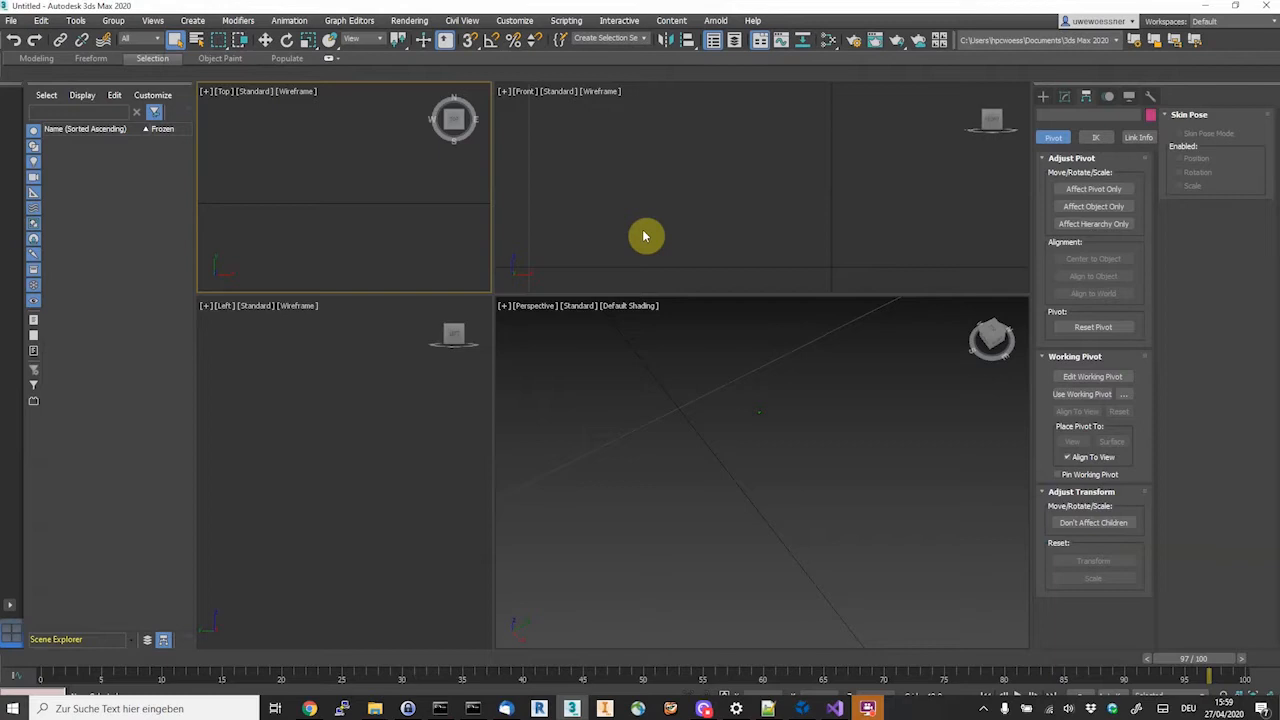
{"action": "left_click", "coordinate": [513, 21]}
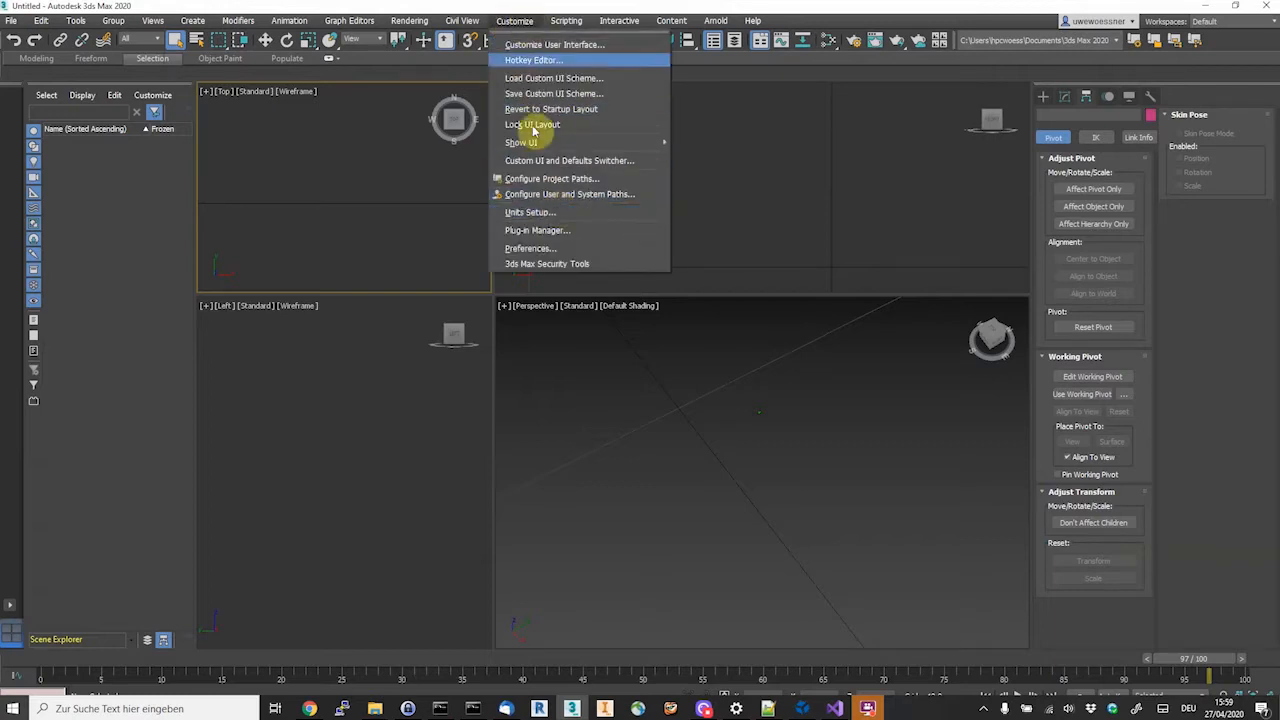
{"action": "left_click", "coordinate": [531, 216]}
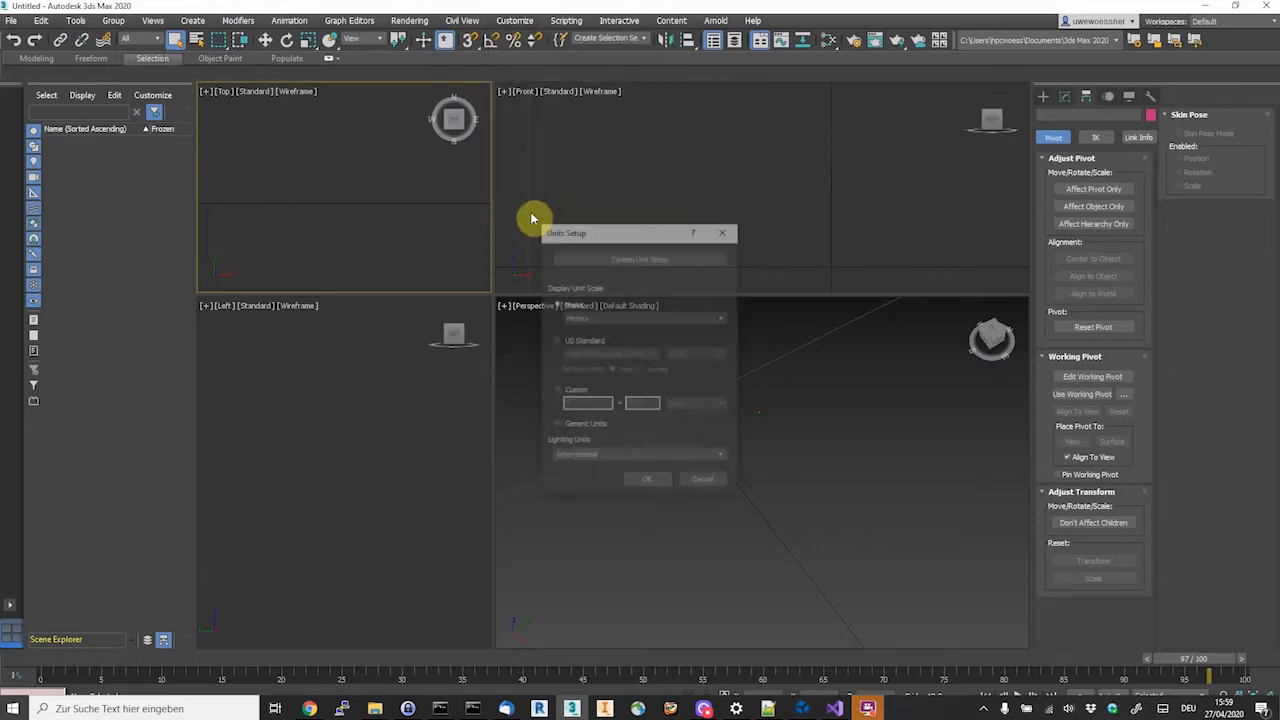
{"action": "left_click", "coordinate": [639, 260]}
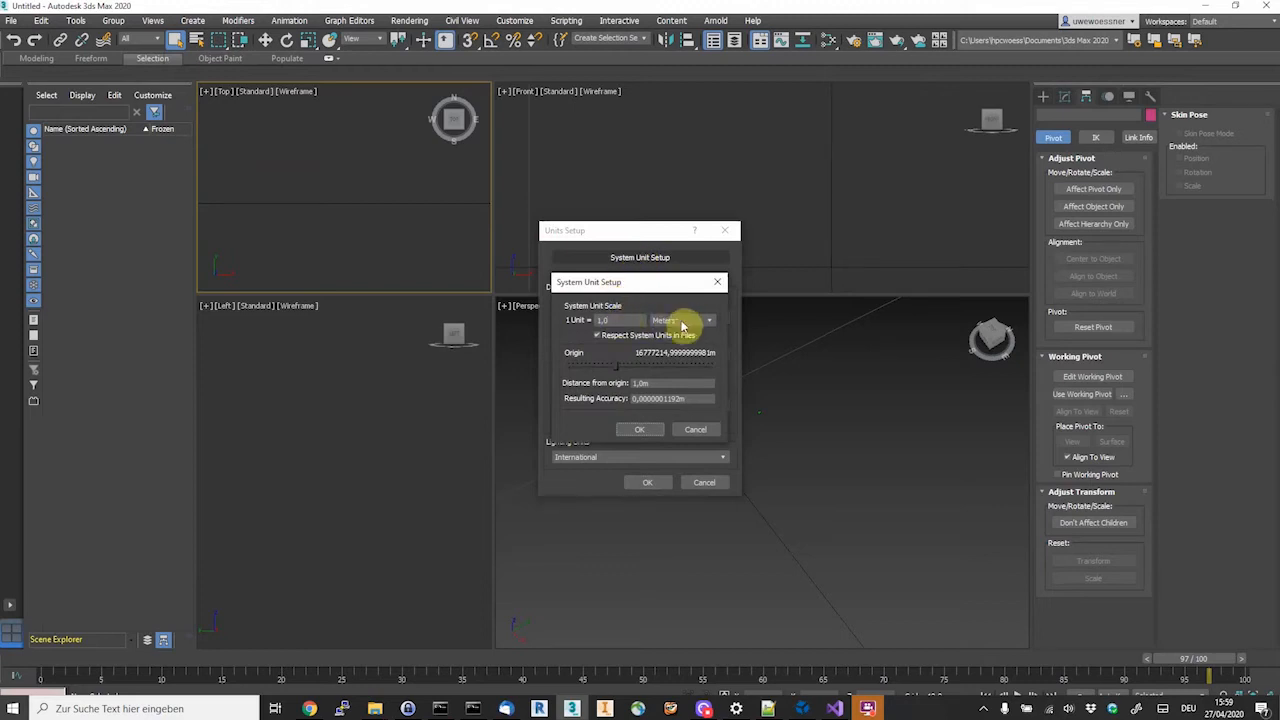
{"action": "left_click", "coordinate": [645, 430]}
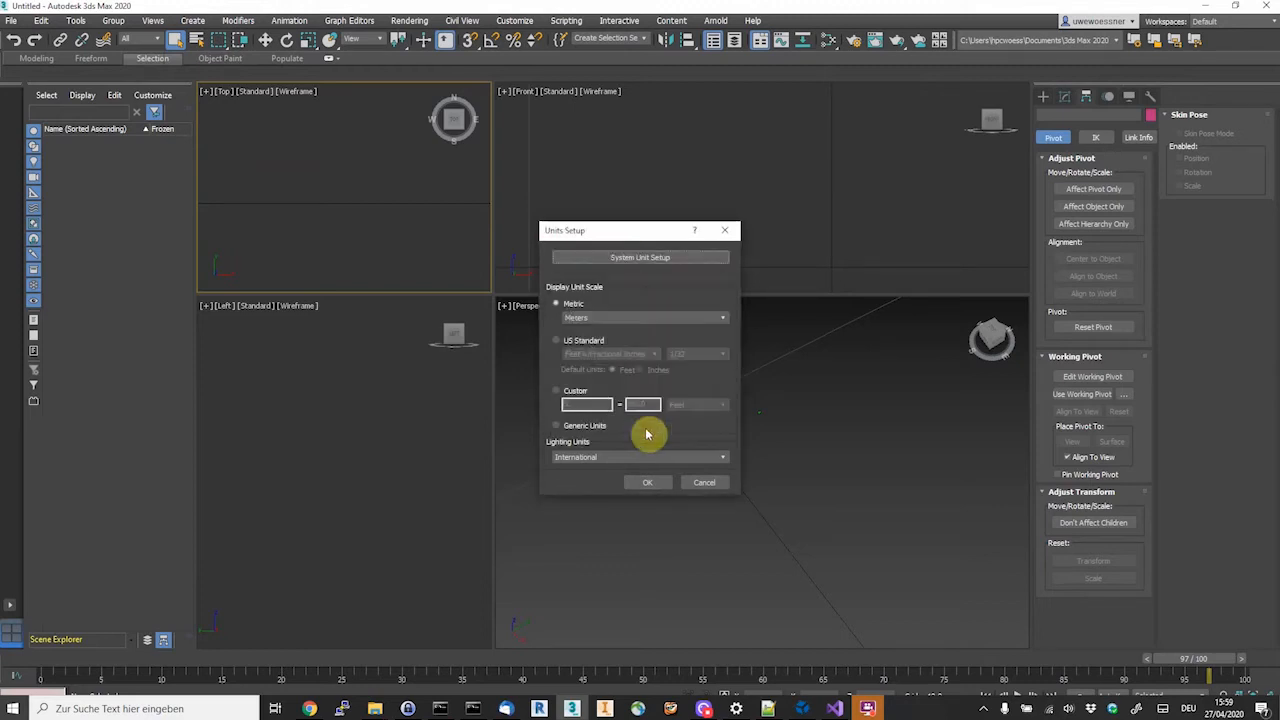
{"action": "left_click", "coordinate": [705, 484]}
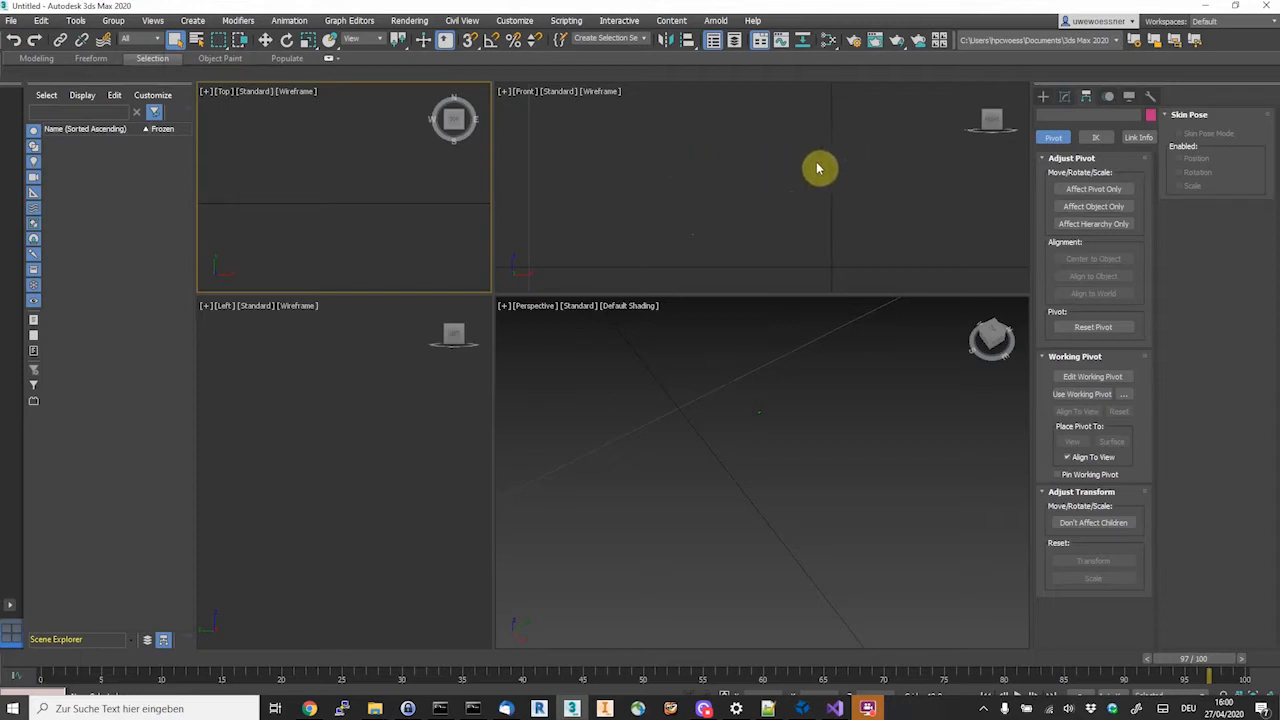
Show the COVER category of helper objects for creation.
{"action": "left_click", "coordinate": [1045, 98]}
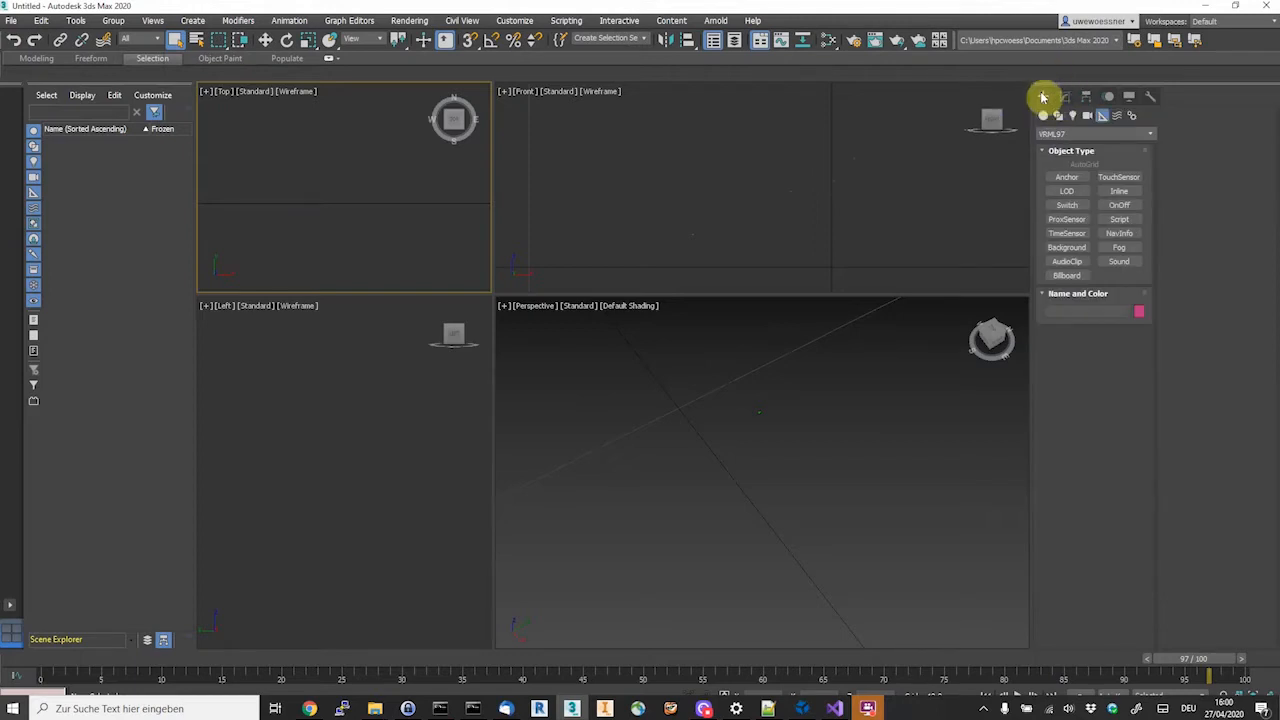
{"action": "left_click", "coordinate": [1043, 115]}
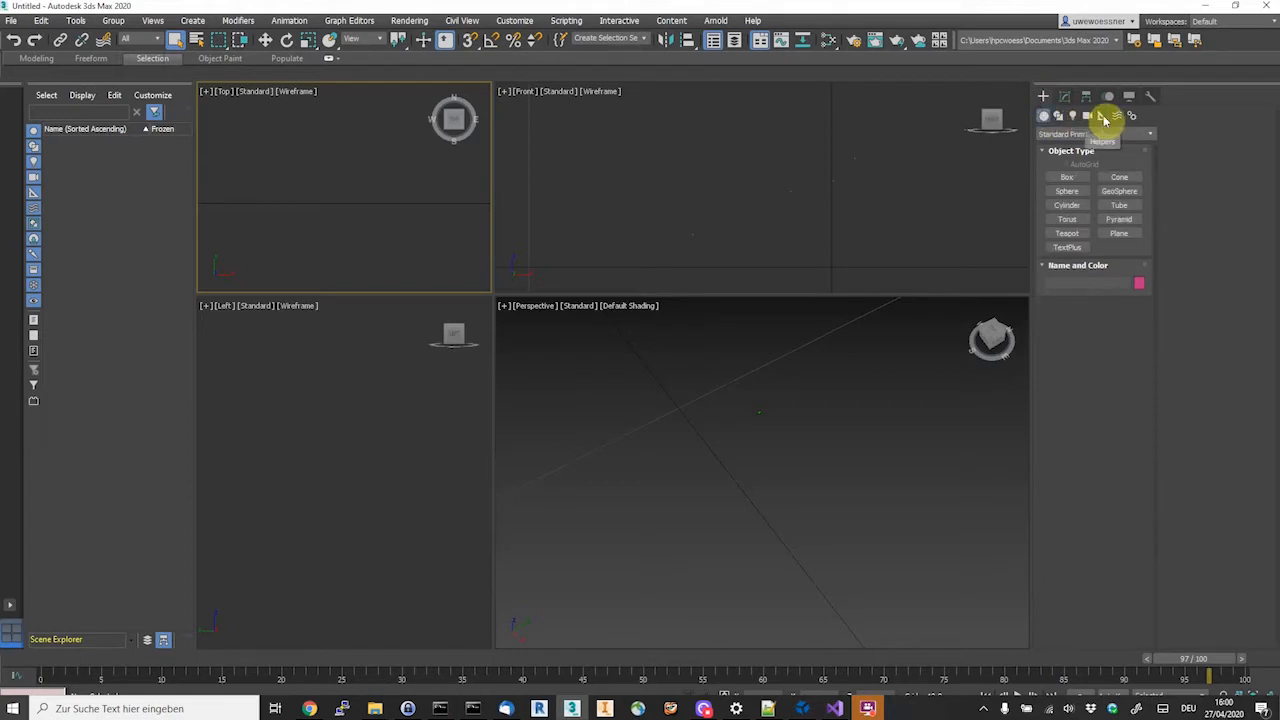
{"action": "left_click", "coordinate": [1104, 117]}
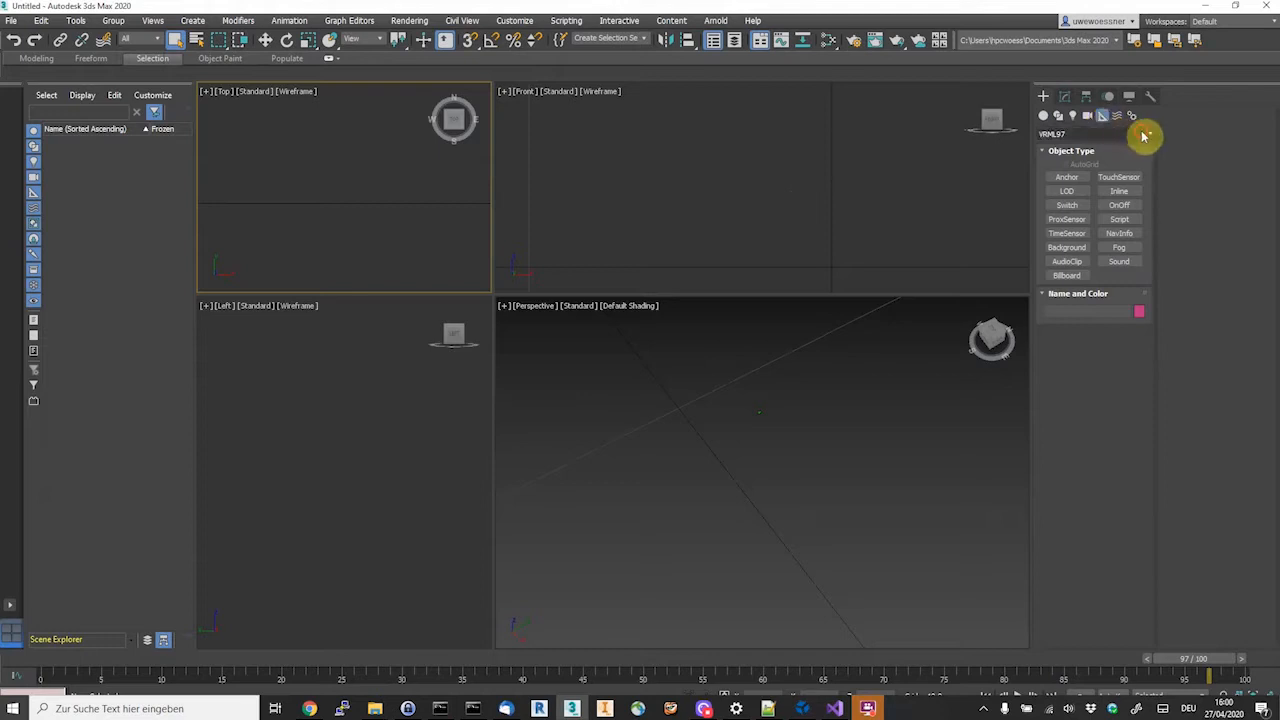
{"action": "left_click", "coordinate": [1145, 134]}
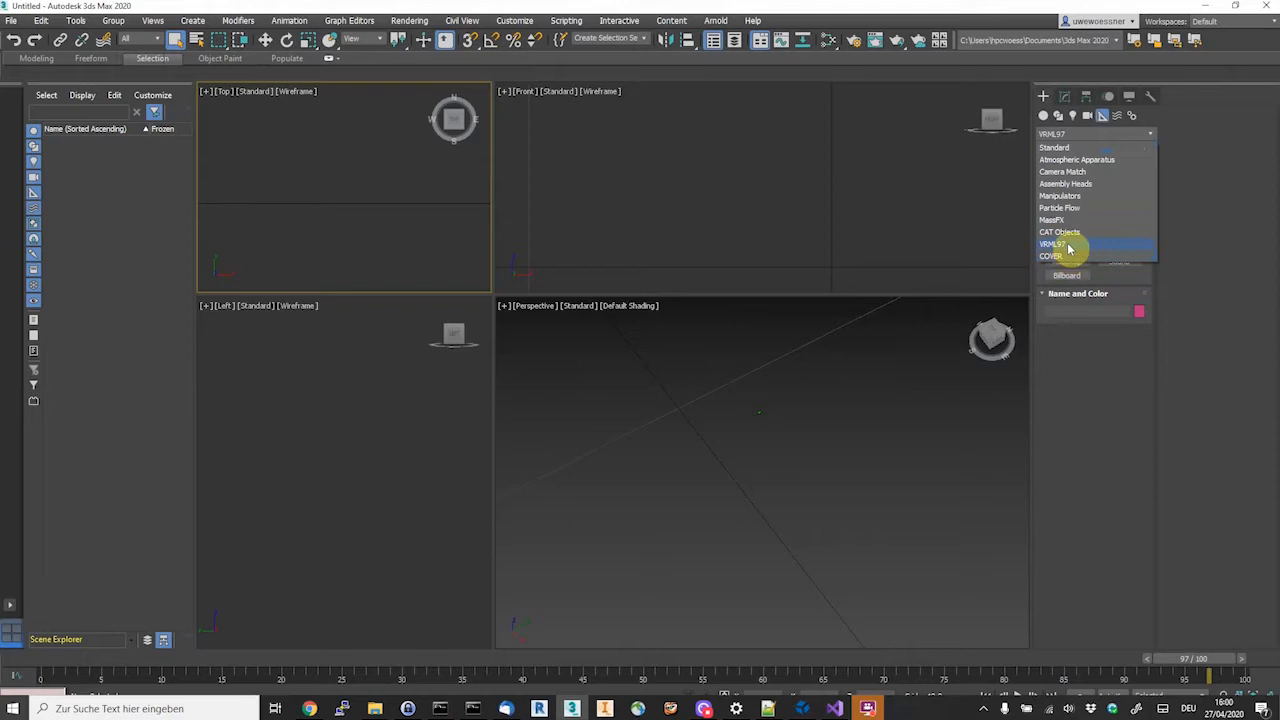
{"action": "left_click", "coordinate": [1058, 256]}
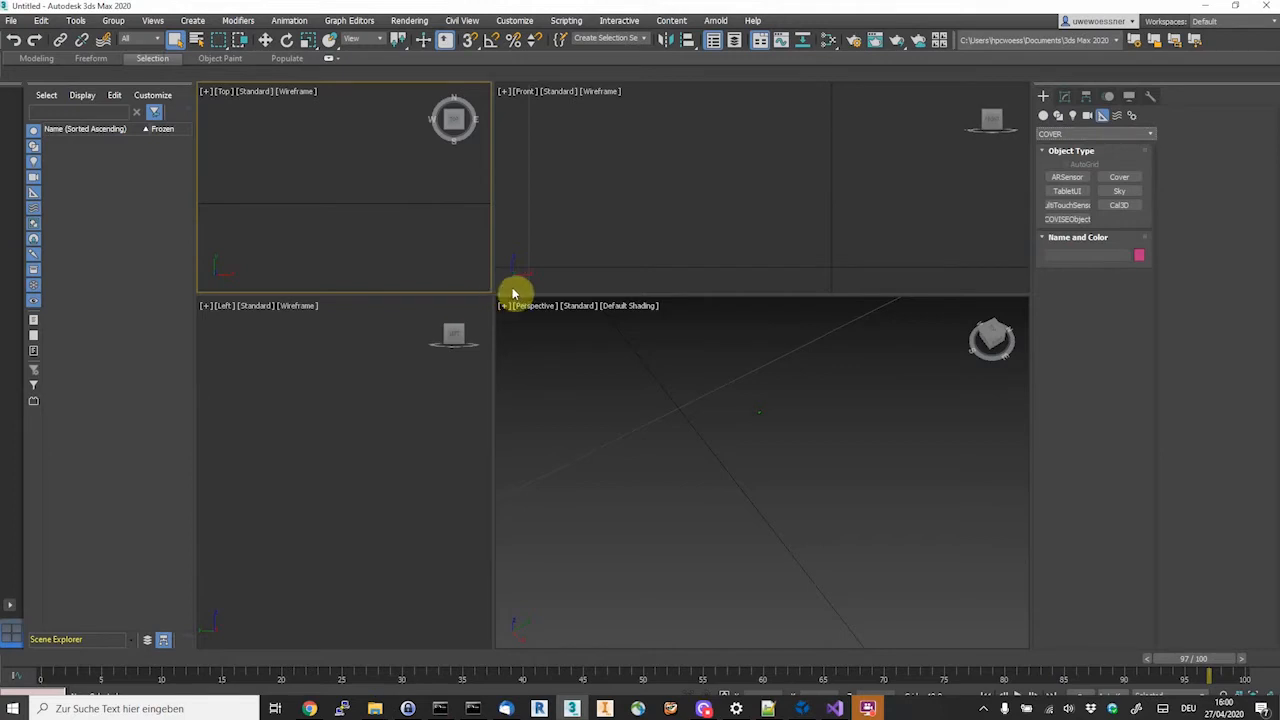
Open the scene file DB_GrossraumwagenV2.max.
{"action": "left_click", "coordinate": [11, 21]}
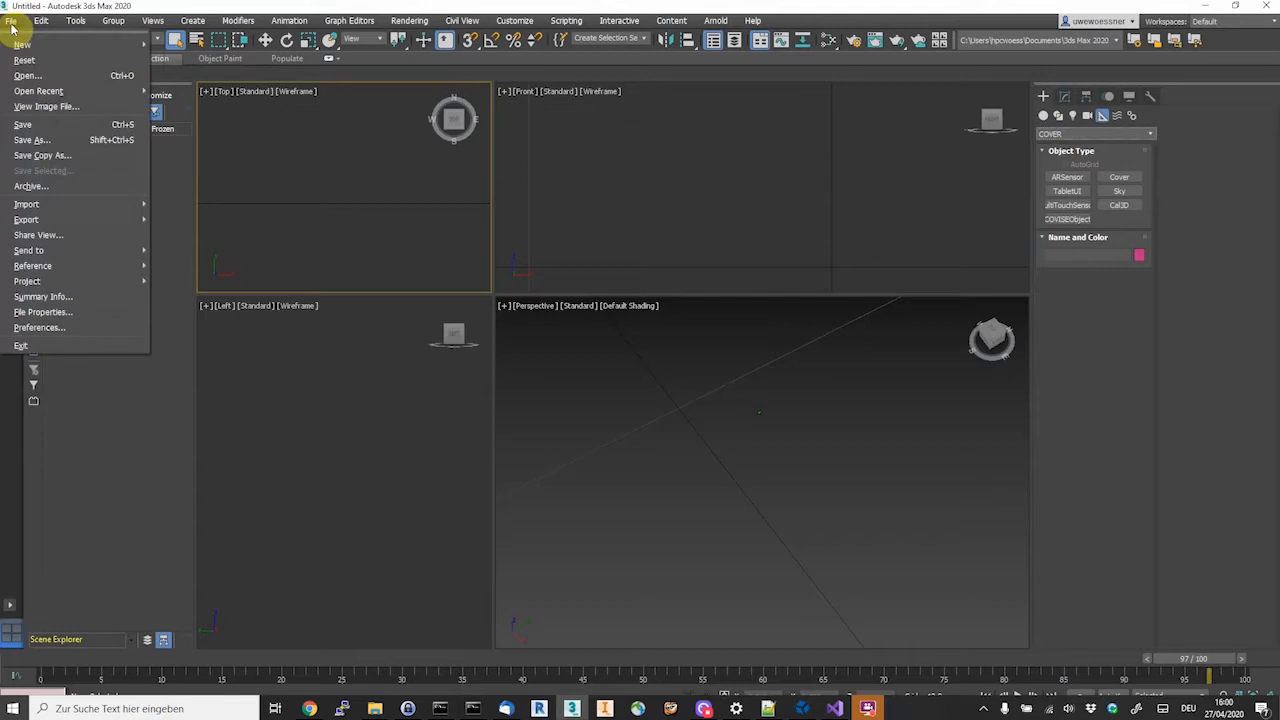
{"action": "left_click", "coordinate": [26, 76]}
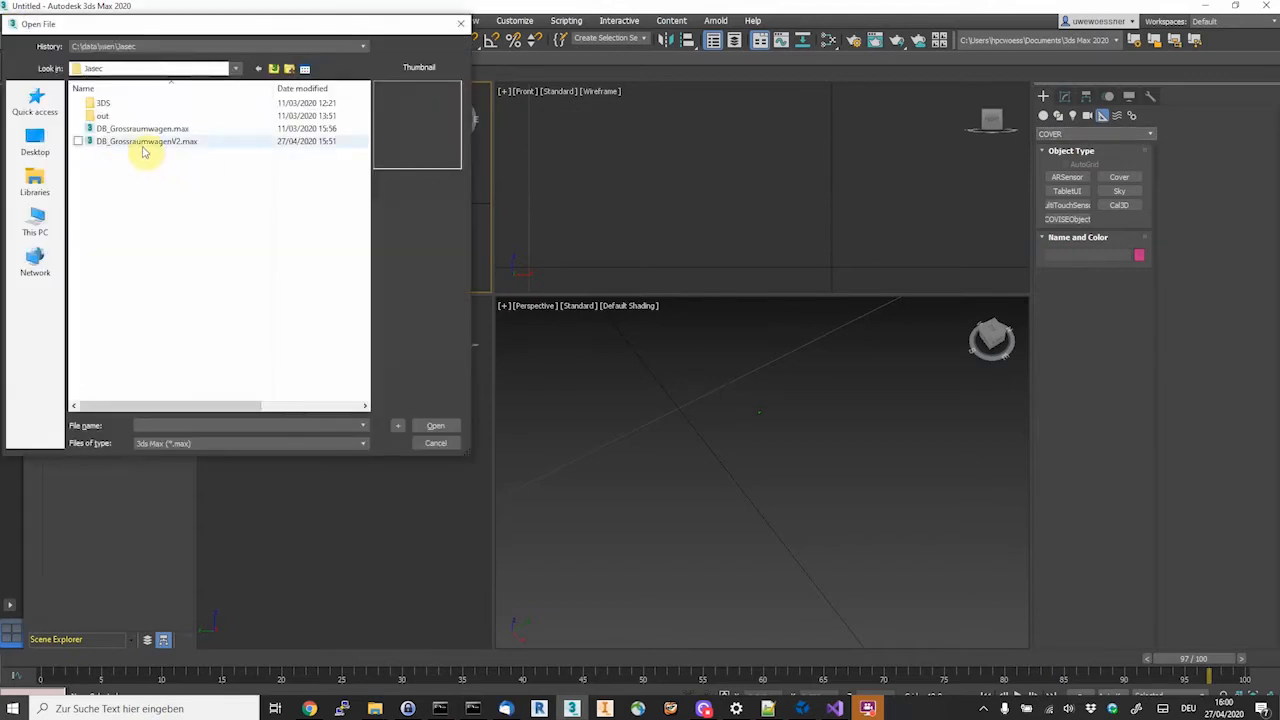
{"action": "left_click", "coordinate": [143, 147]}
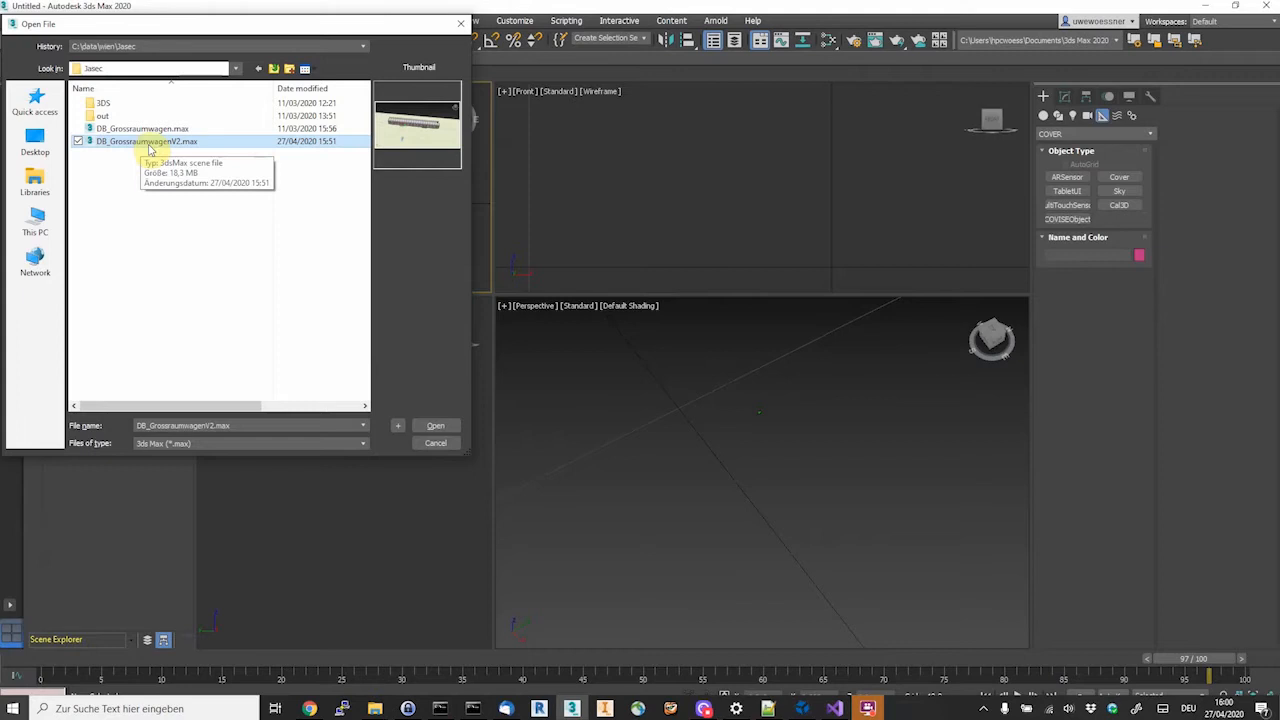
{"action": "double_click", "coordinate": [150, 144]}
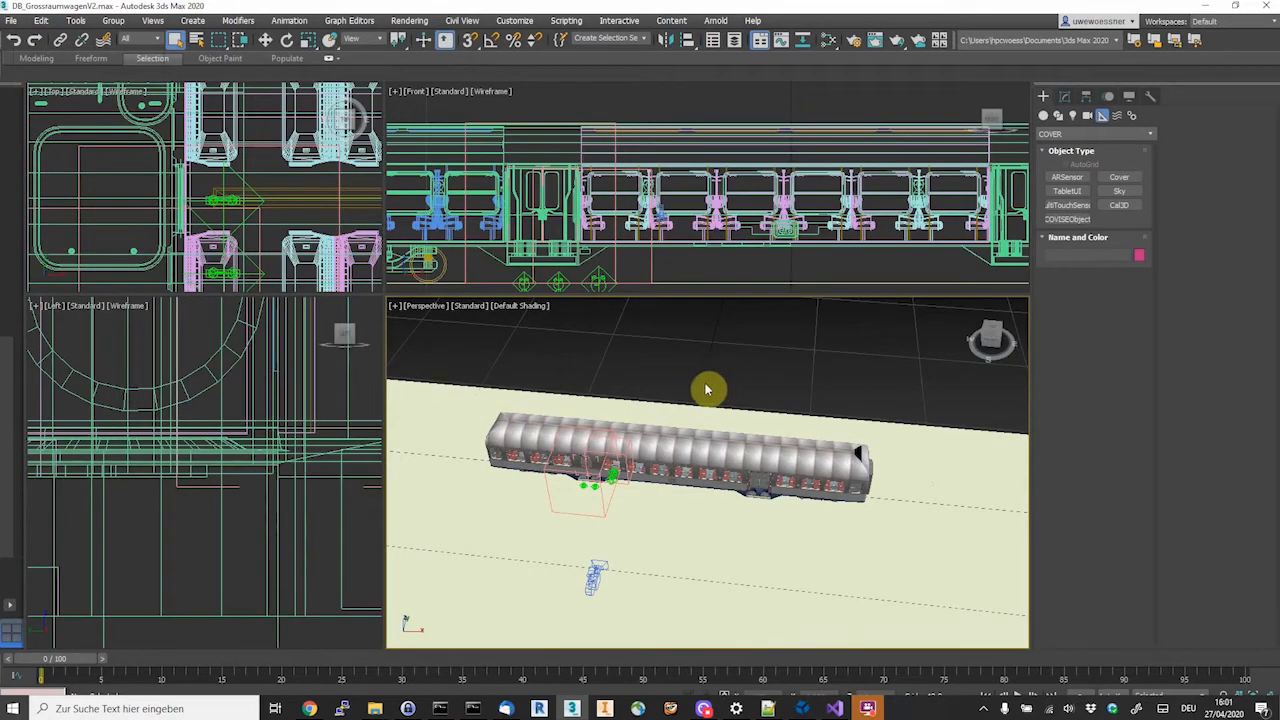
Hide the large proximity sensor box around the entrance and the outer hull of the rail car.
{"action": "left_click", "coordinate": [530, 430]}
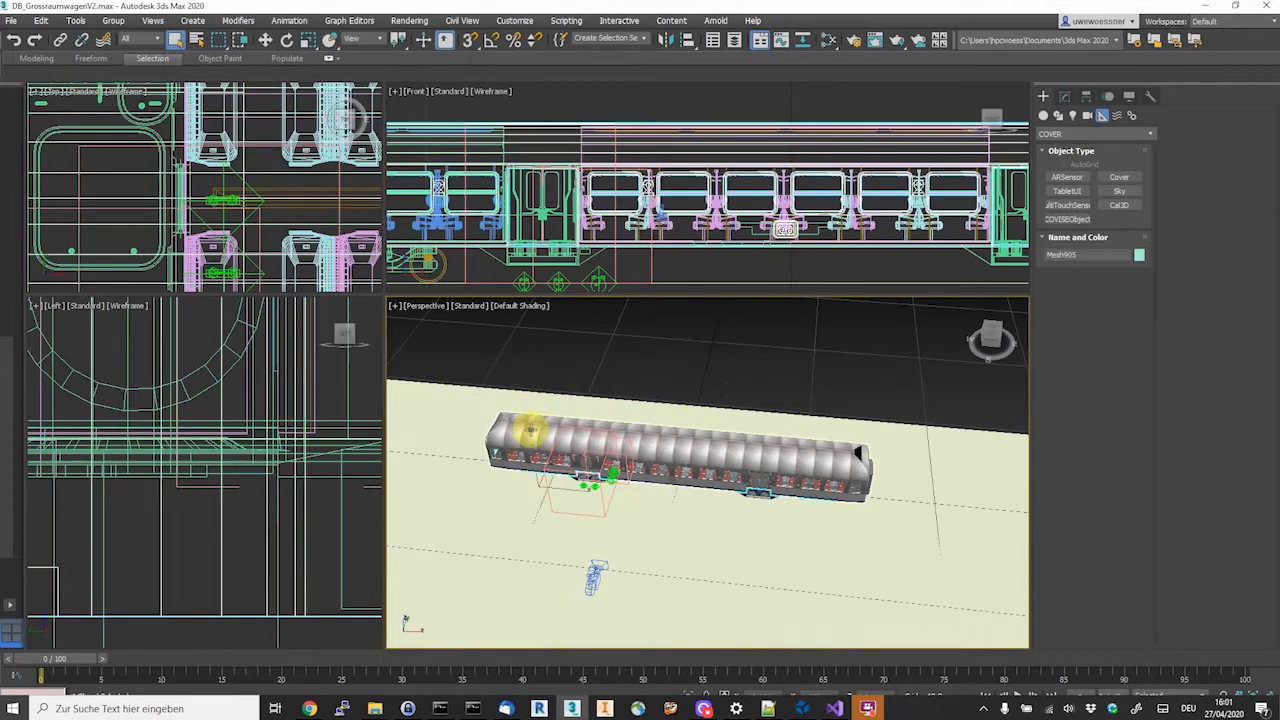
{"action": "left_click", "coordinate": [266, 40]}
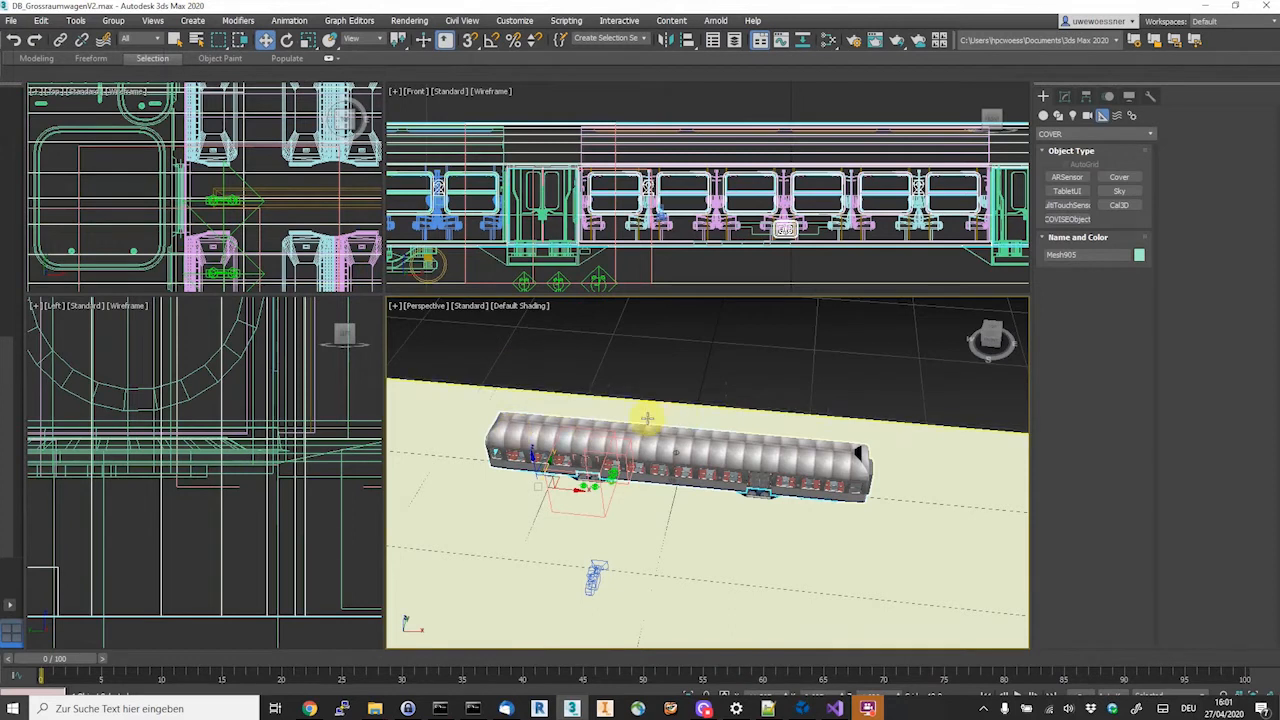
{"action": "left_click", "coordinate": [570, 474]}
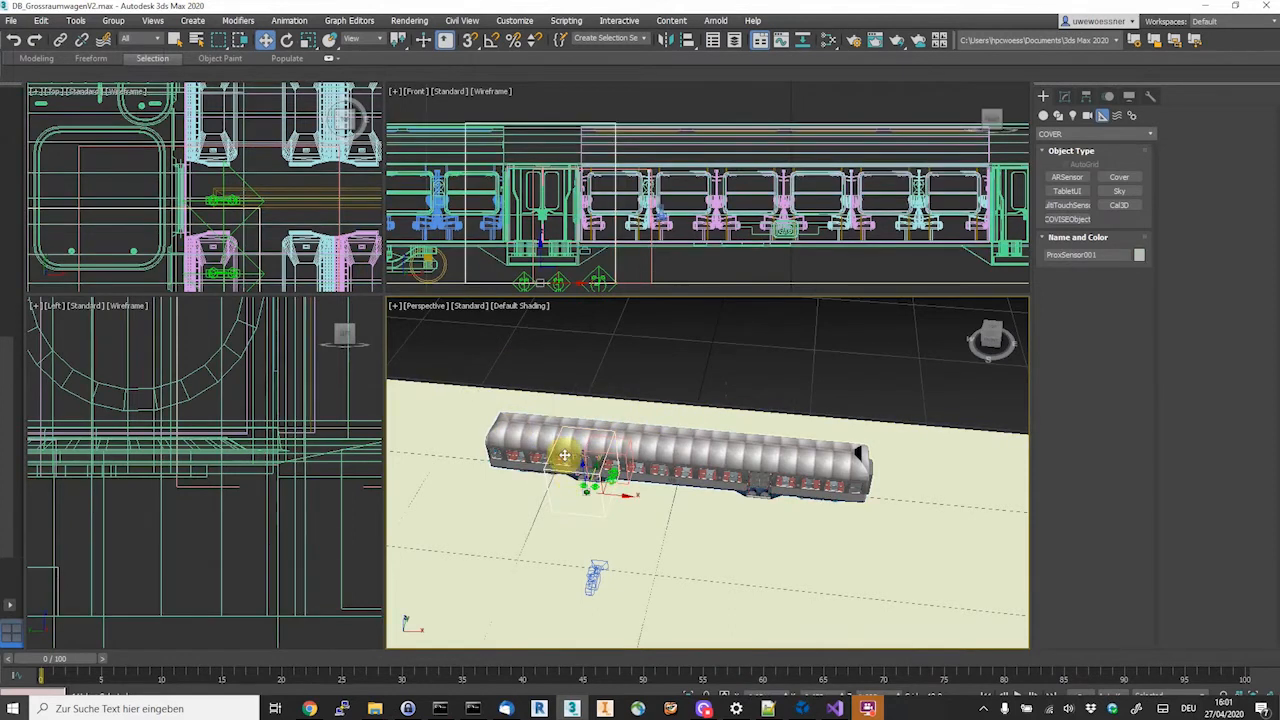
{"action": "right_click", "coordinate": [571, 470]}
{"action": "left_click", "coordinate": [609, 423]}
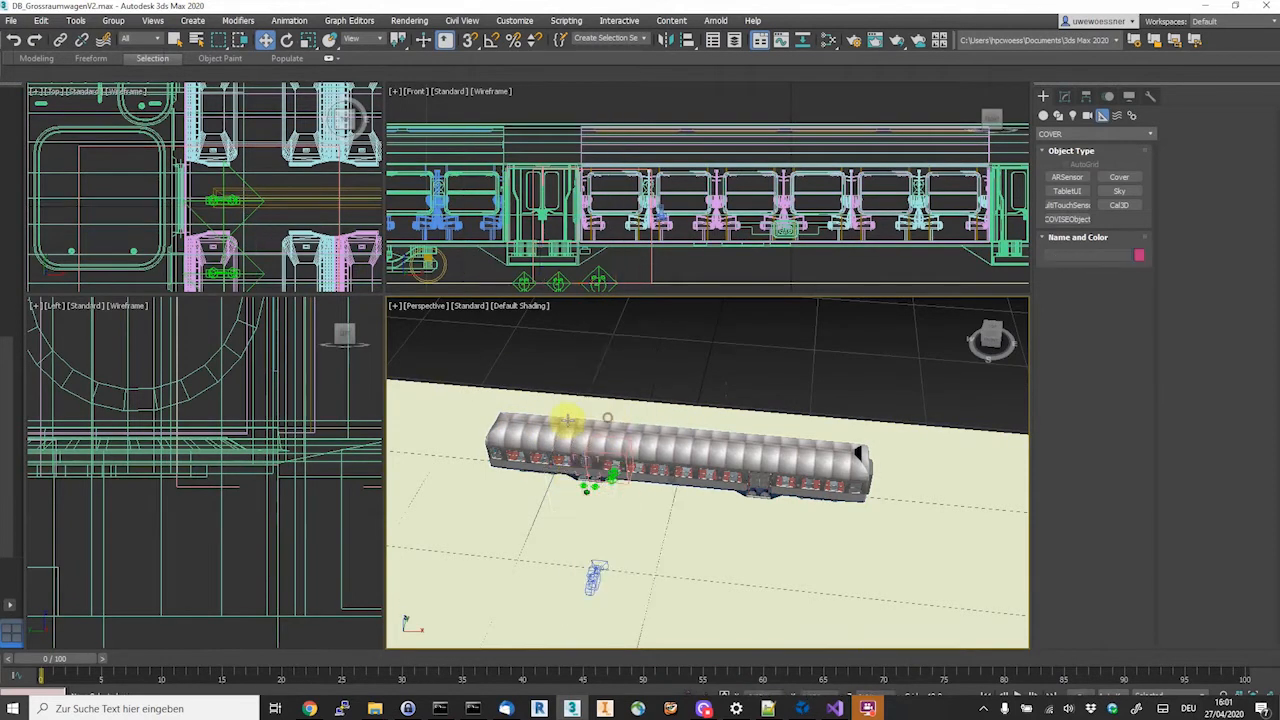
{"action": "left_click", "coordinate": [566, 434]}
{"action": "right_click", "coordinate": [563, 432]}
{"action": "left_click", "coordinate": [593, 386]}
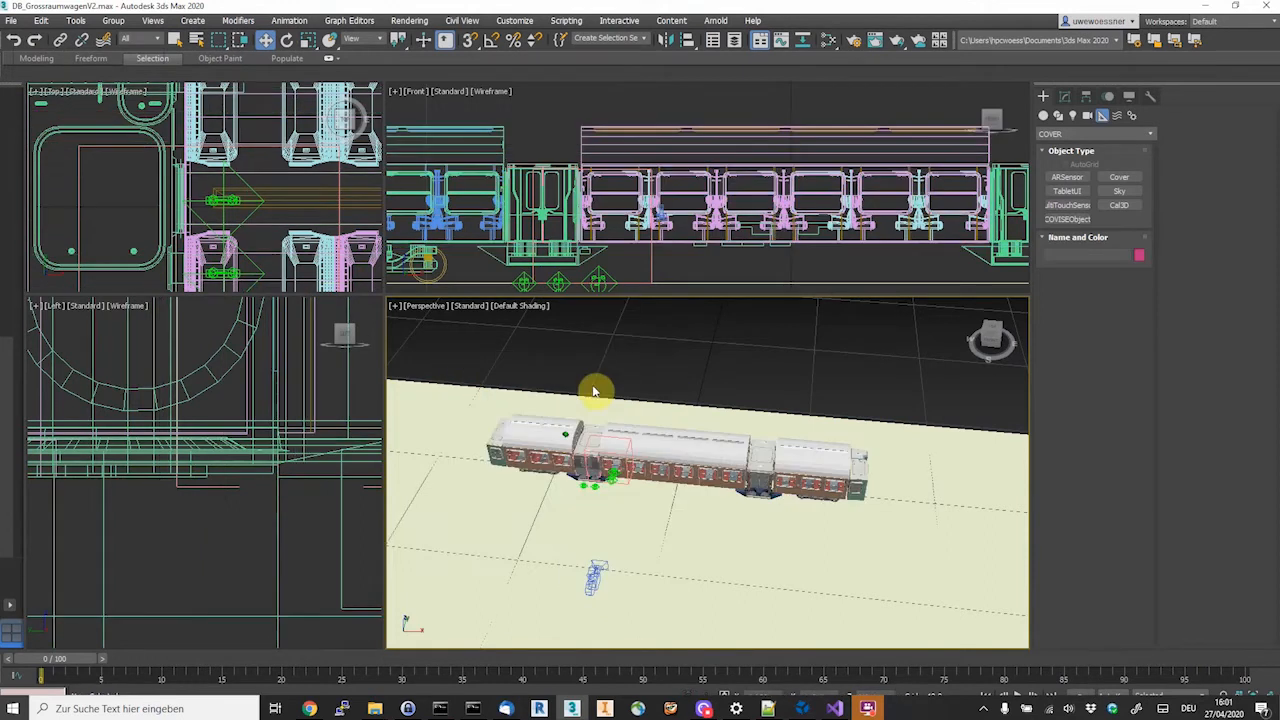
Hide the wall and roof shells of the near end compartment and the long middle passenger compartment.
{"action": "left_click", "coordinate": [533, 434]}
{"action": "right_click", "coordinate": [543, 435]}
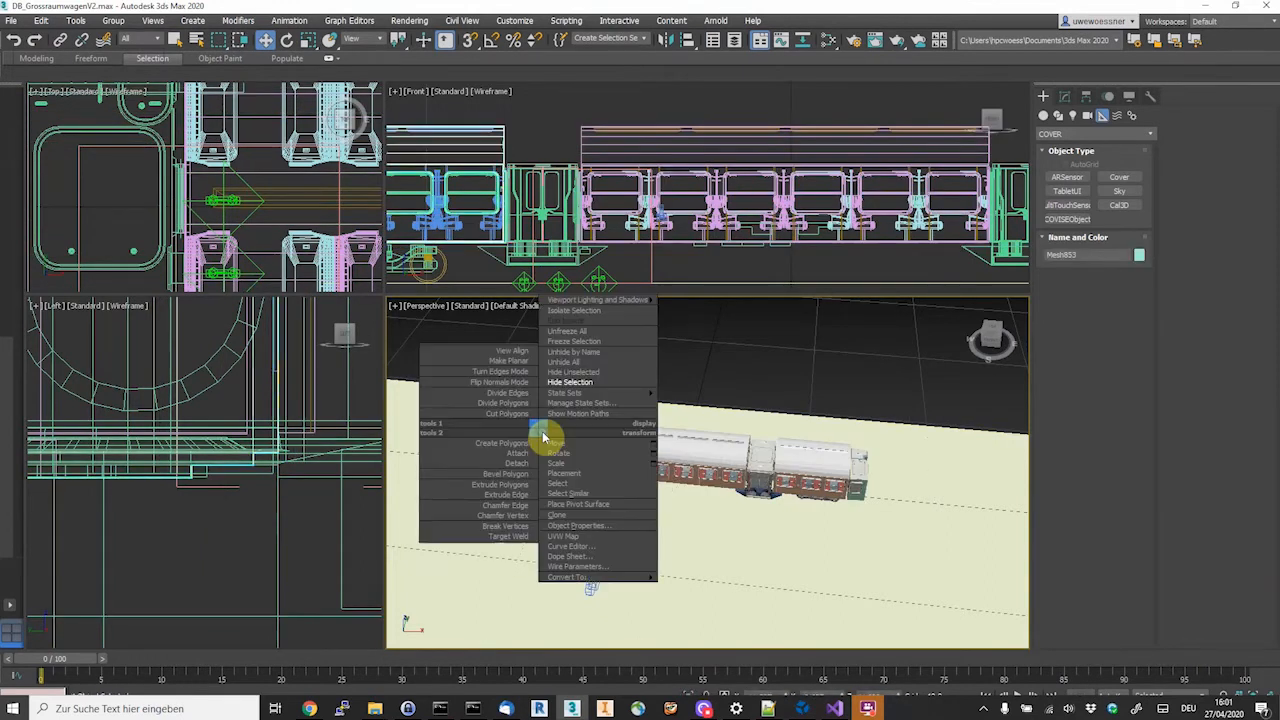
{"action": "left_click", "coordinate": [565, 382]}
{"action": "left_click", "coordinate": [631, 450]}
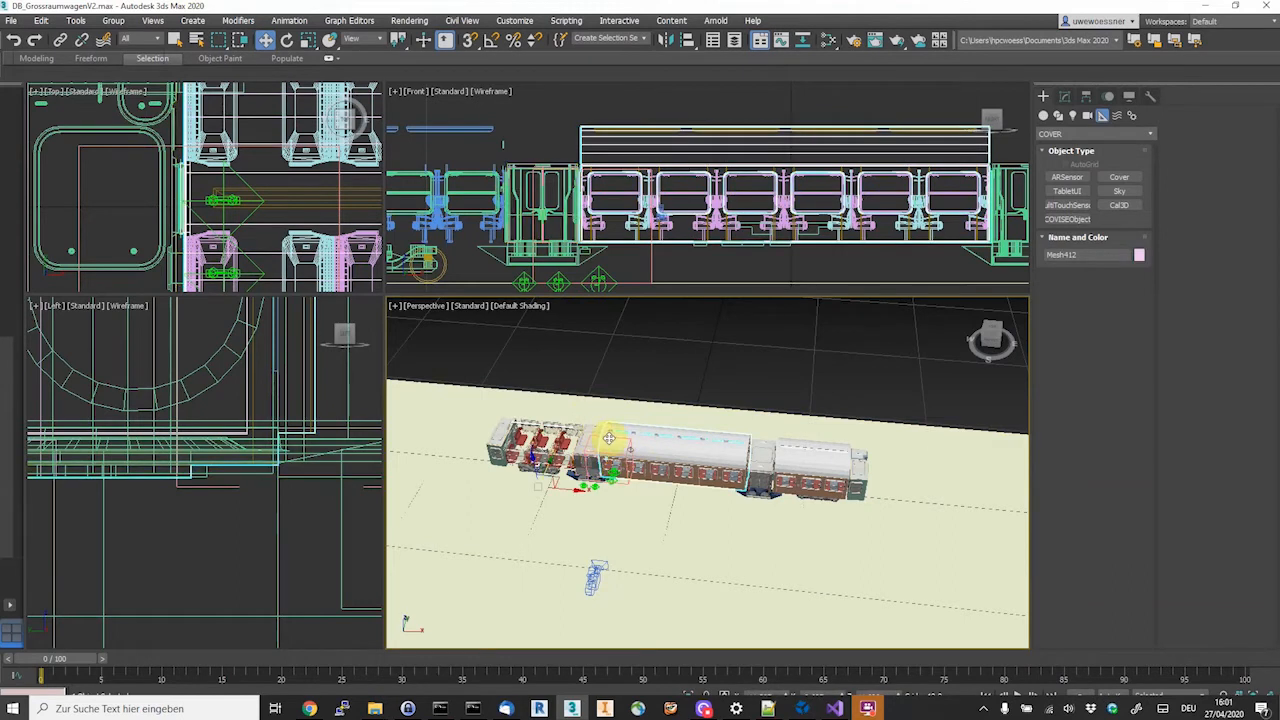
{"action": "right_click", "coordinate": [610, 438]}
{"action": "left_click", "coordinate": [640, 391]}
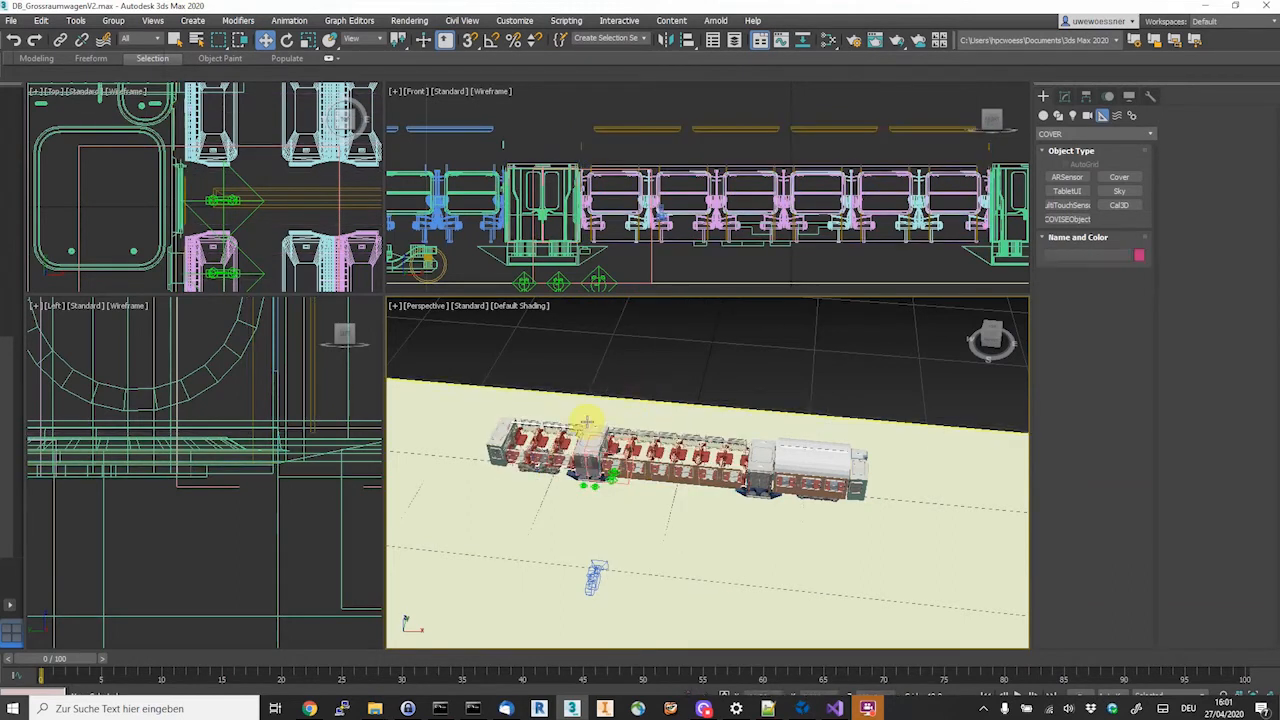
Hide the roof shell of the entrance area between the two opened compartments and the remaining sensor box there.
{"action": "left_click", "coordinate": [593, 436]}
{"action": "scroll", "coordinate": [593, 436], "scroll_direction": "up", "scroll_amount": 10}
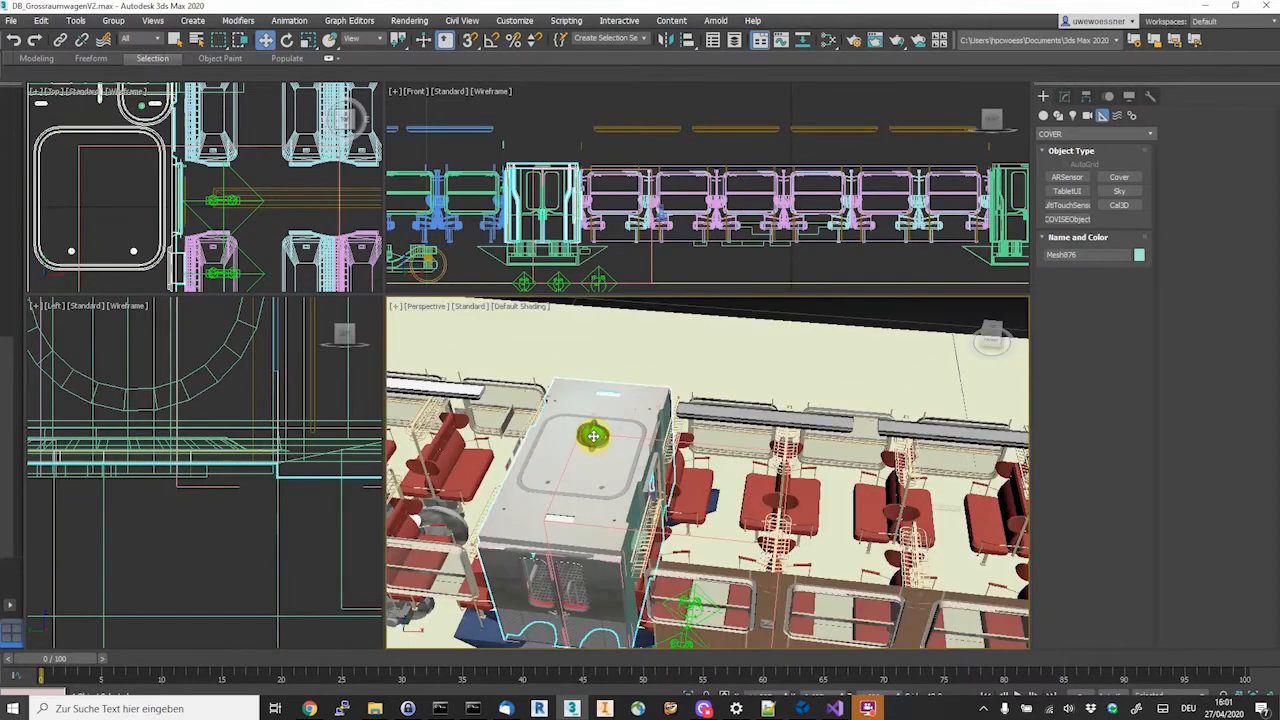
{"action": "right_click", "coordinate": [623, 416]}
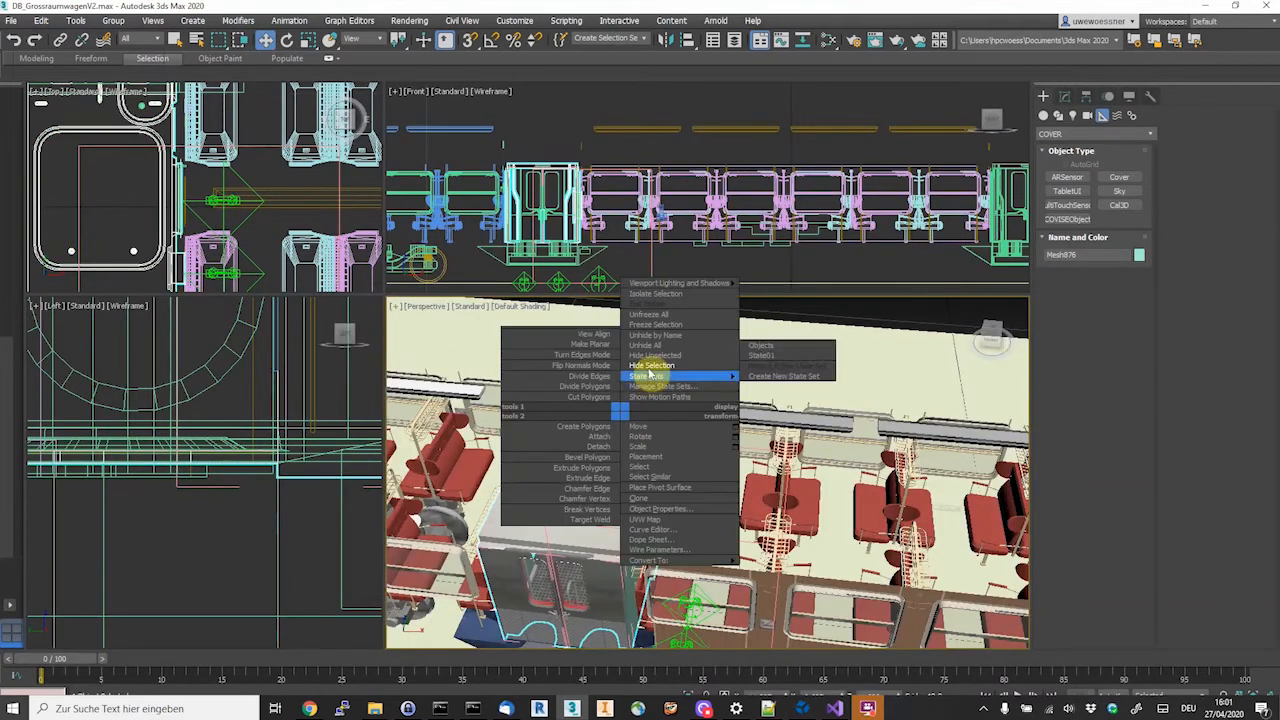
{"action": "left_click", "coordinate": [651, 368]}
{"action": "left_click", "coordinate": [685, 440]}
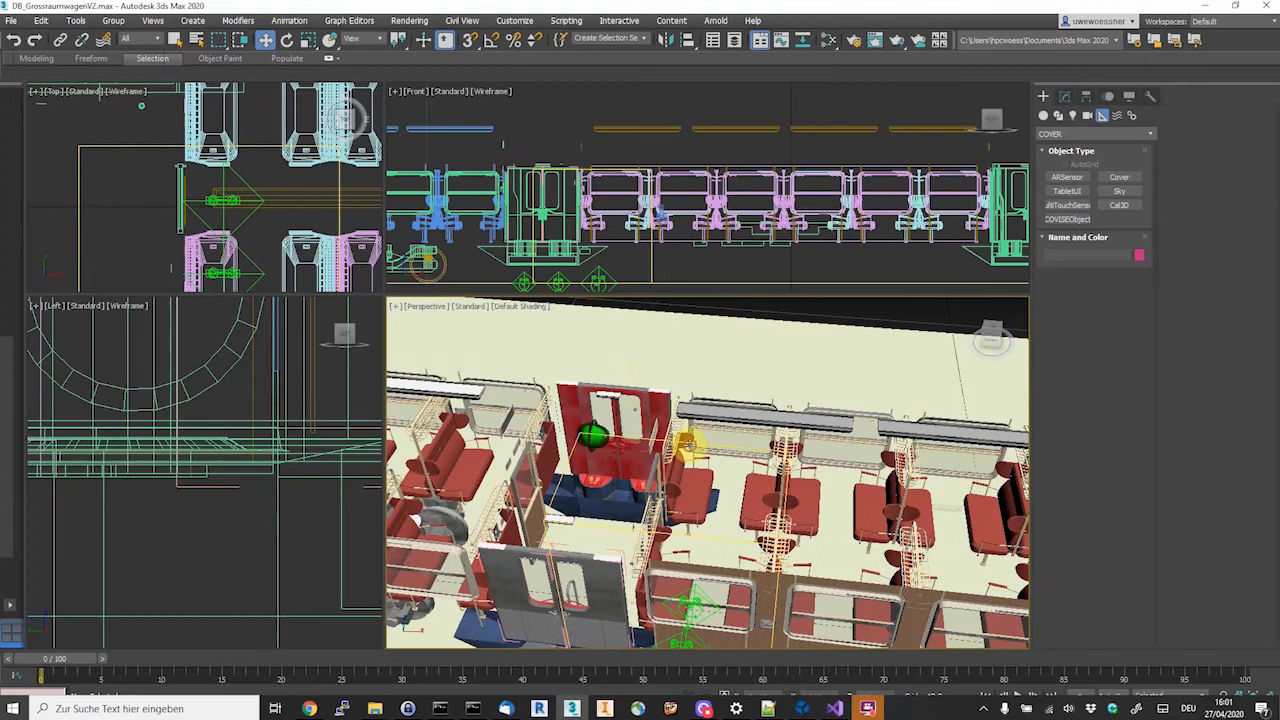
{"action": "right_click", "coordinate": [690, 452]}
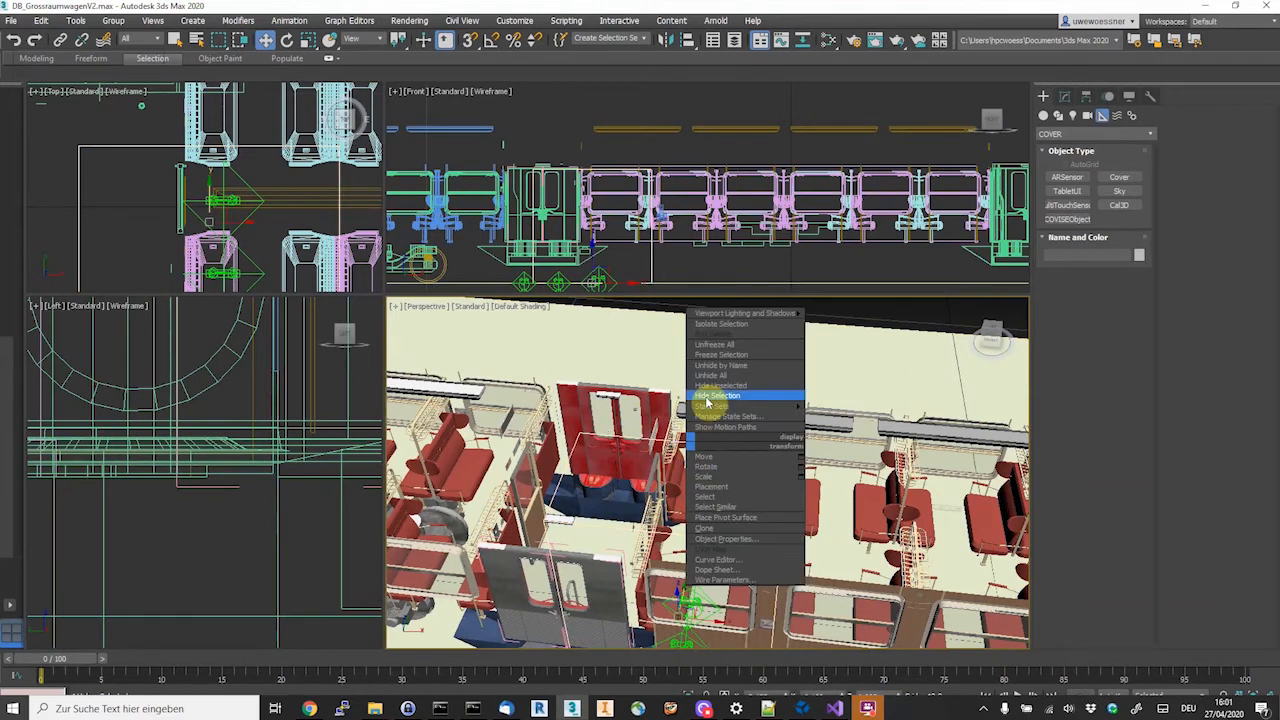
{"action": "left_click", "coordinate": [707, 398]}
{"action": "scroll", "coordinate": [700, 425], "scroll_direction": "up", "scroll_amount": 3}
{"action": "middle_click_drag", "start_coordinate": [694, 431], "coordinate": [720, 486]}
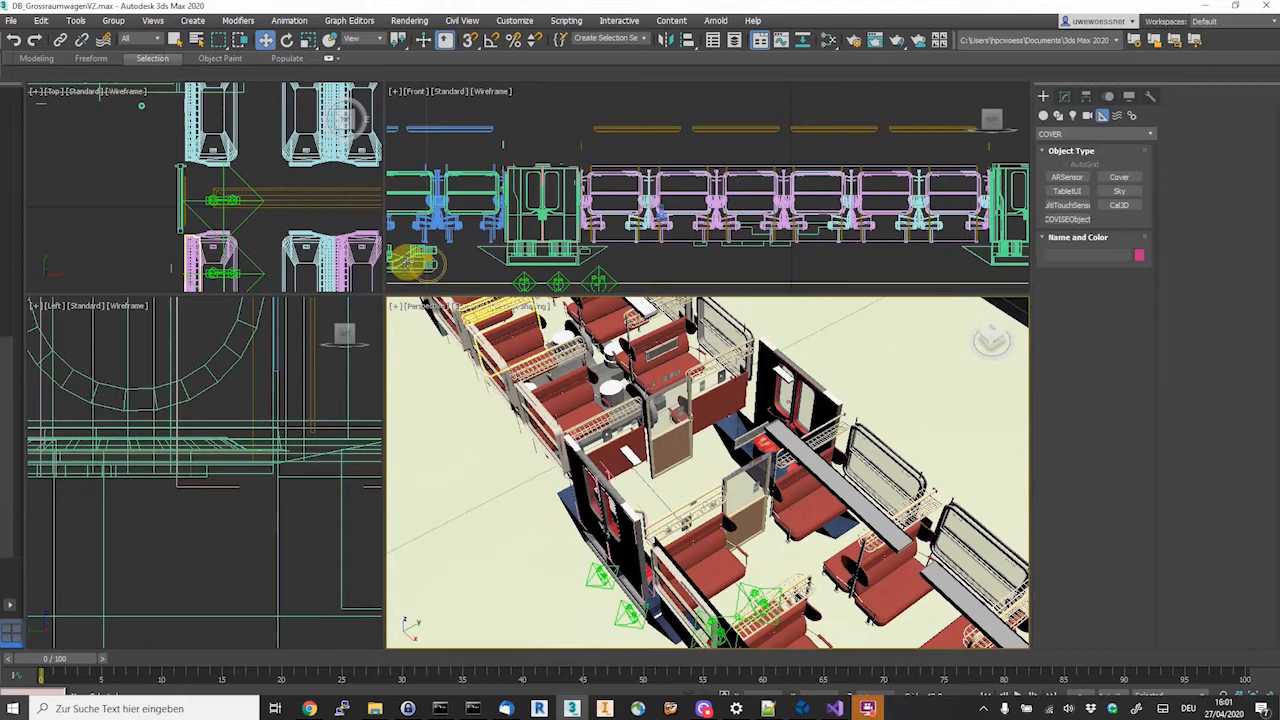
Show the Scene Explorer, select the glazed interior door's parent Group442 with all its children, and display the selection's modifiers.
{"action": "left_click", "coordinate": [75, 20]}
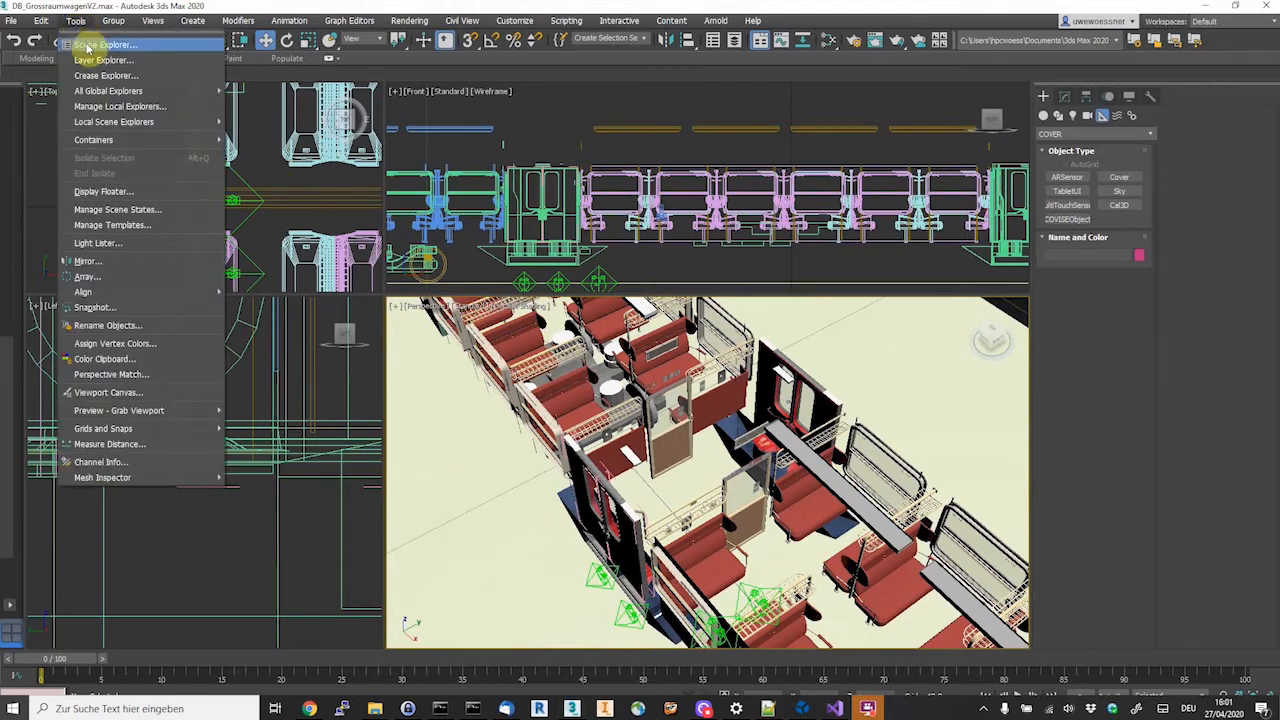
{"action": "left_click", "coordinate": [88, 46]}
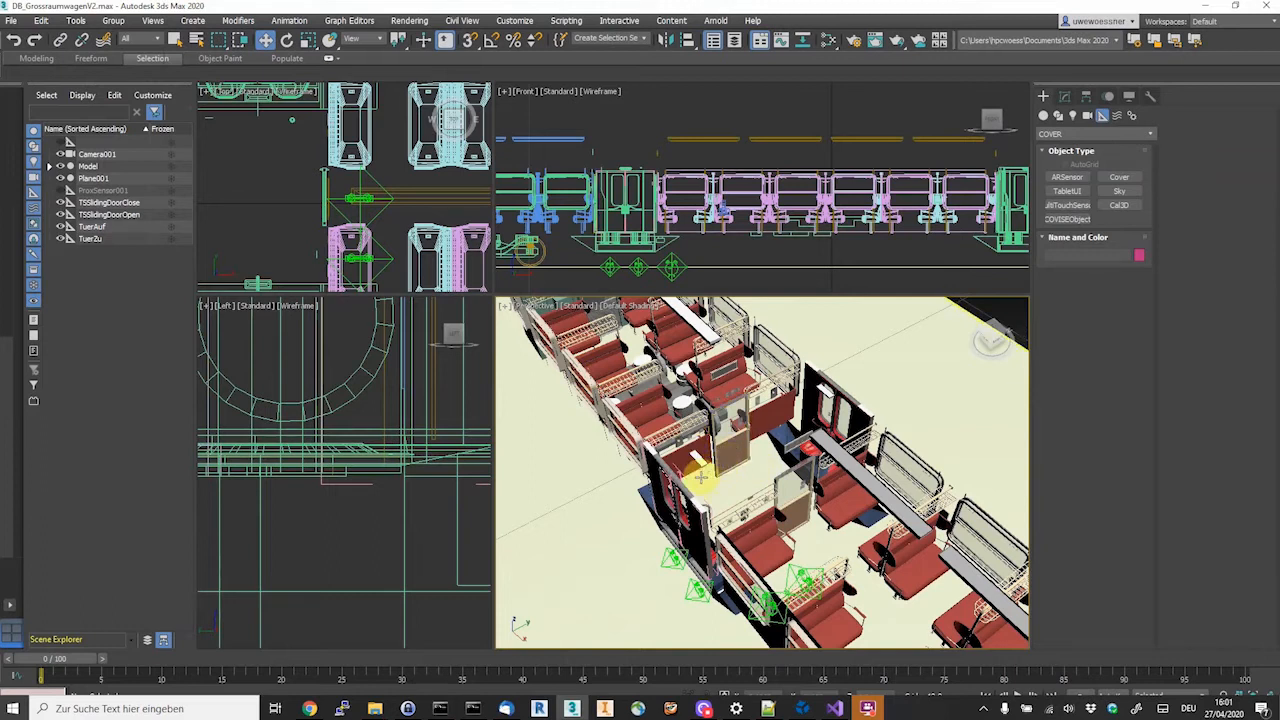
{"action": "left_click", "coordinate": [733, 450]}
{"action": "scroll", "coordinate": [733, 450], "scroll_direction": "up", "scroll_amount": 8}
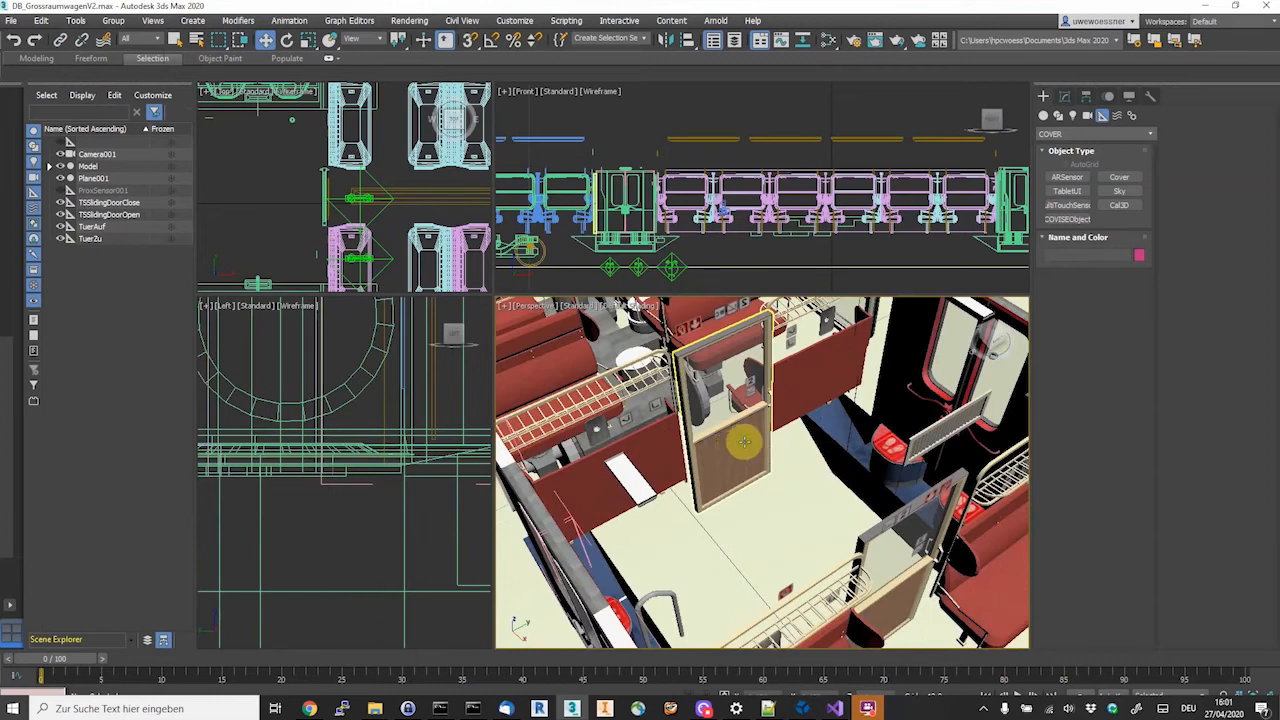
{"action": "middle_click_drag", "start_coordinate": [743, 434], "coordinate": [737, 457], "text": "alt"}
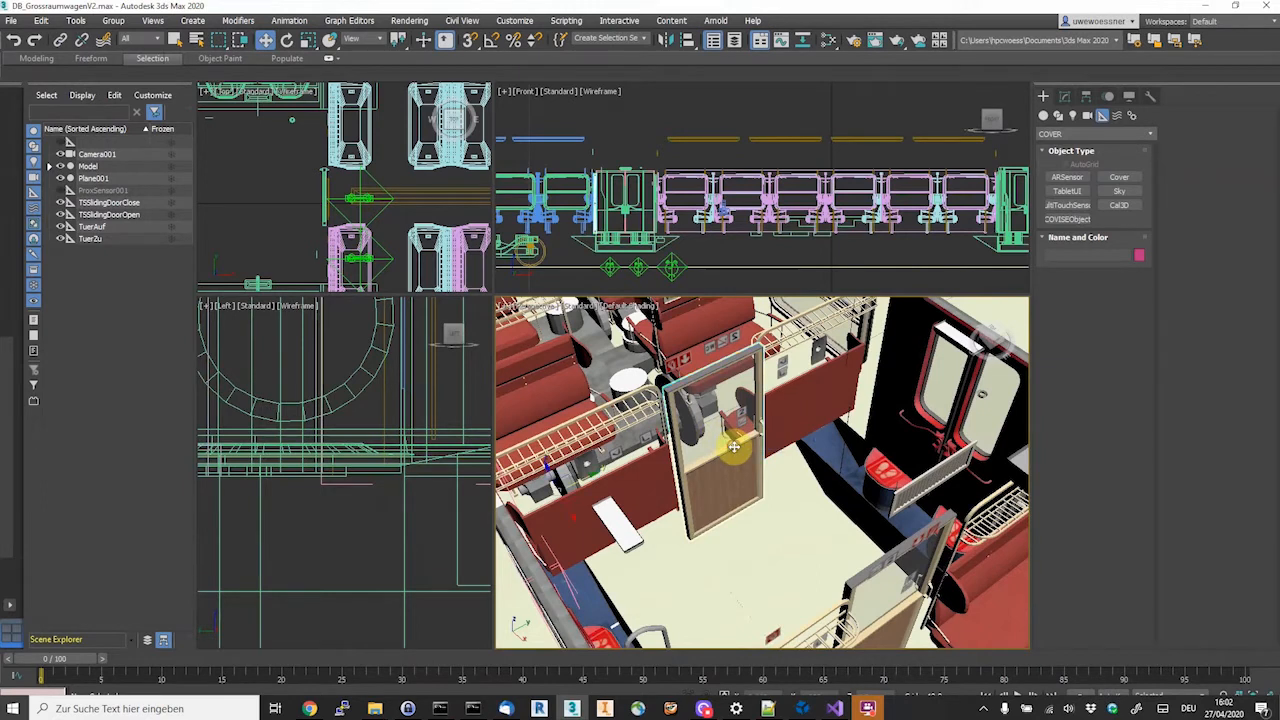
{"action": "left_click", "coordinate": [733, 447]}
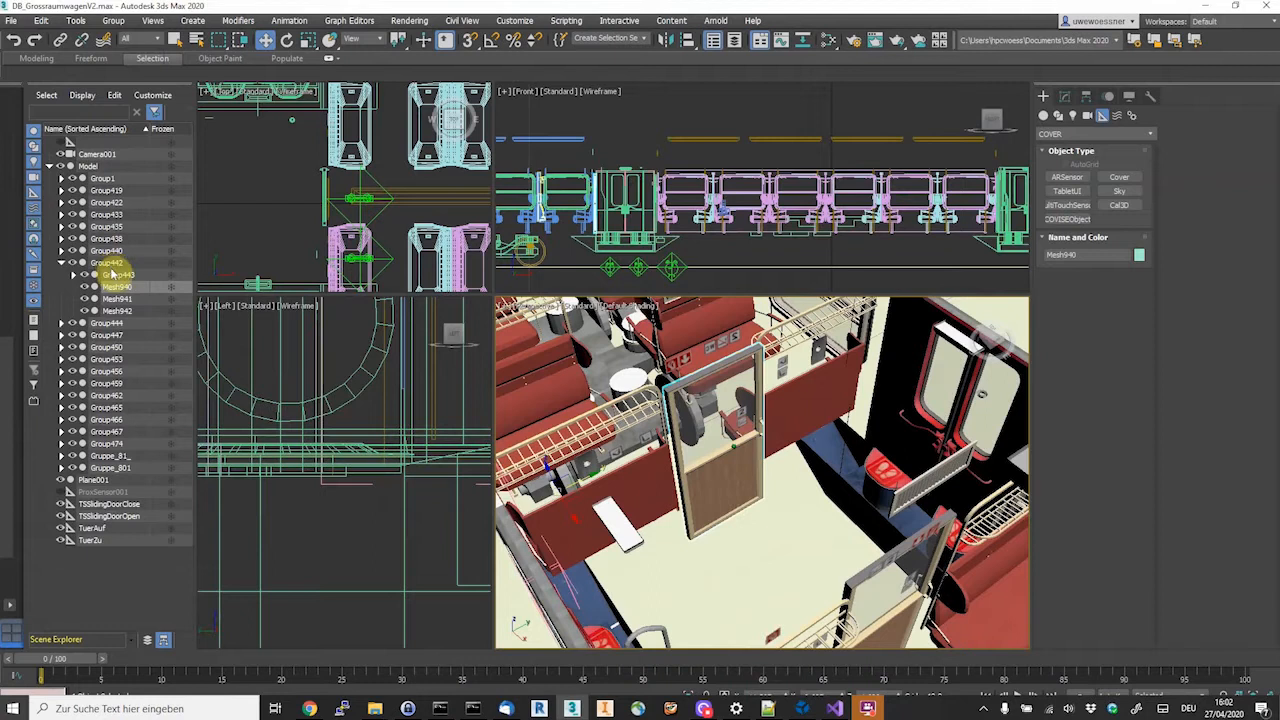
{"action": "left_click", "coordinate": [108, 263]}
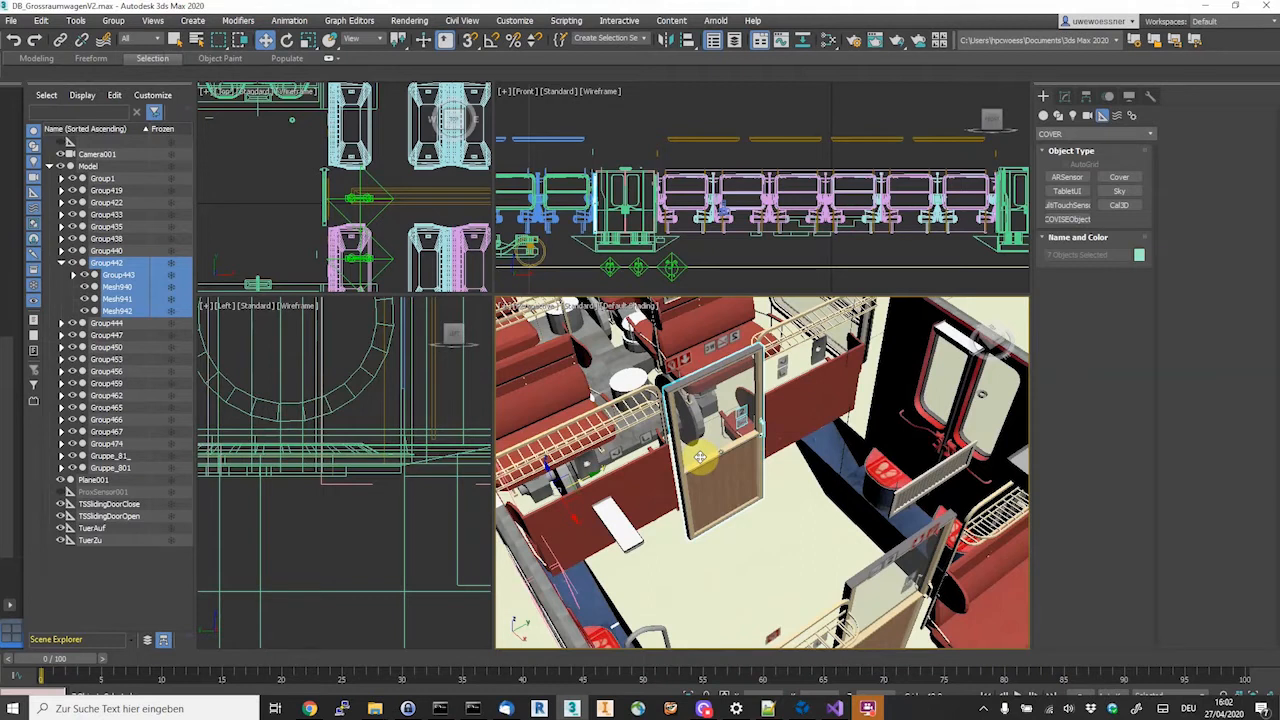
{"action": "left_click", "coordinate": [1066, 98]}
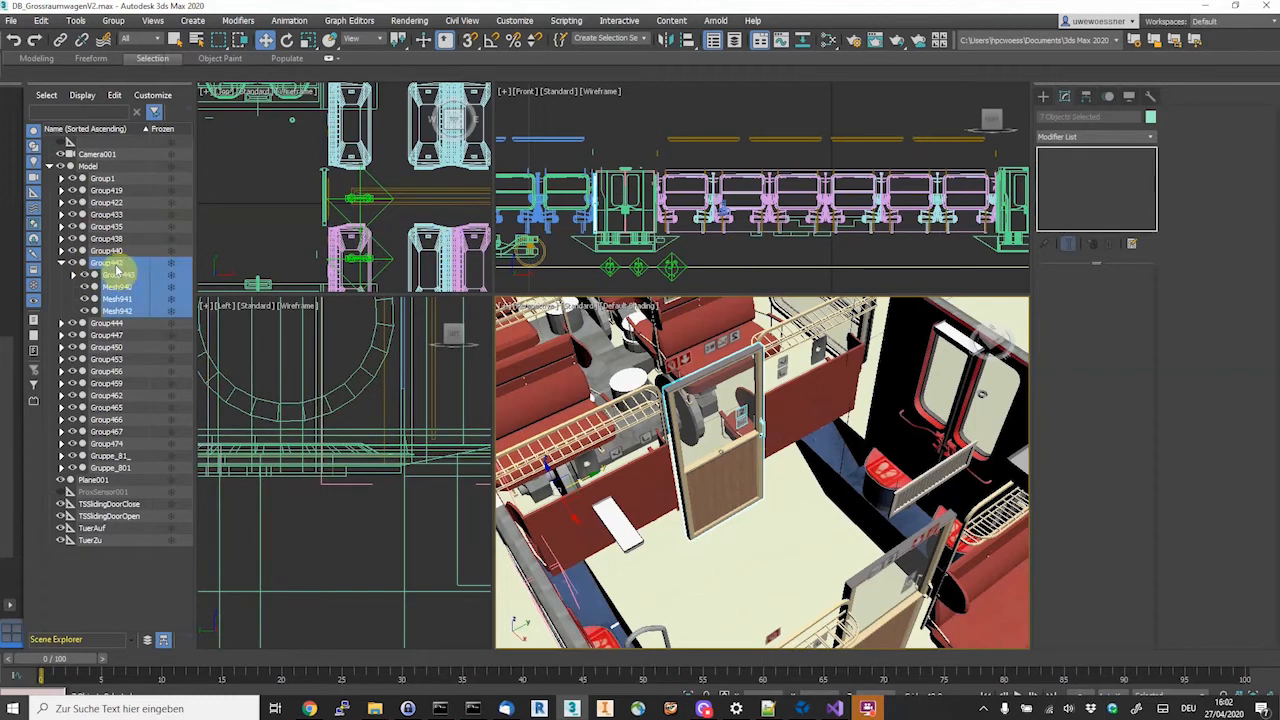
Turn off automatic child selection in the Scene Explorer, select only Group442, and rename it DoorLeft.
{"action": "left_click", "coordinate": [46, 95]}
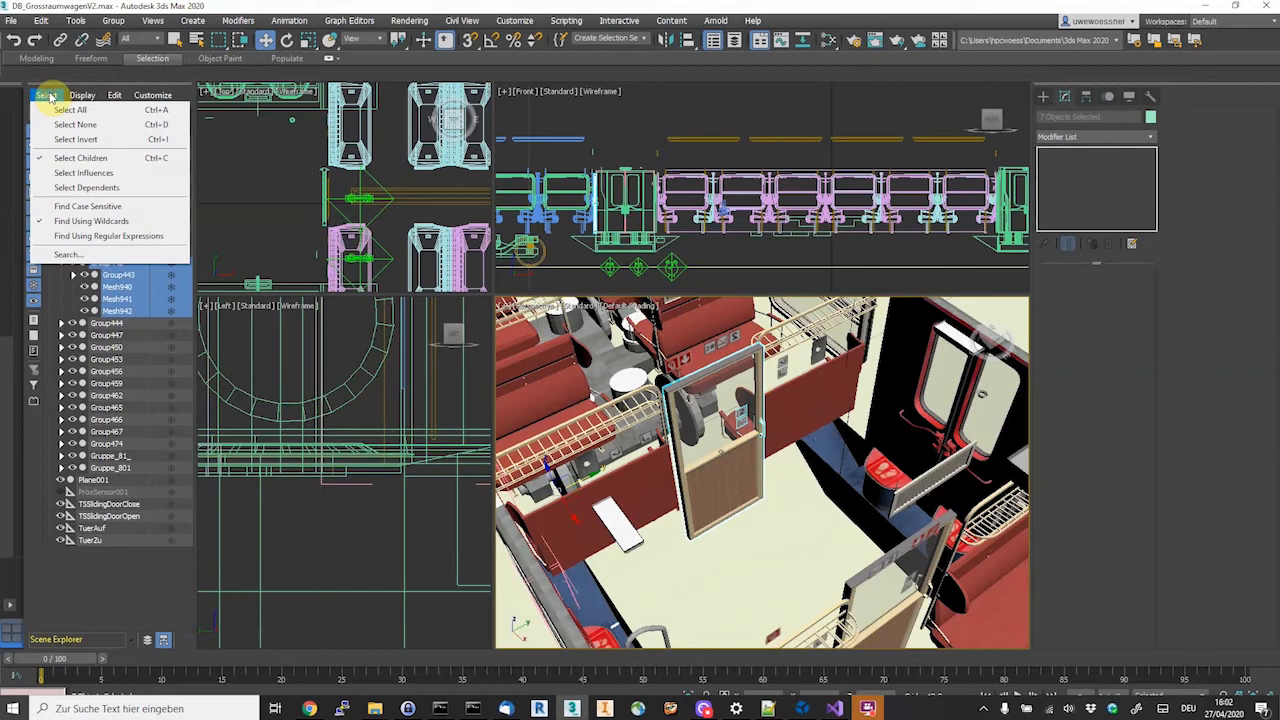
{"action": "left_click", "coordinate": [66, 160]}
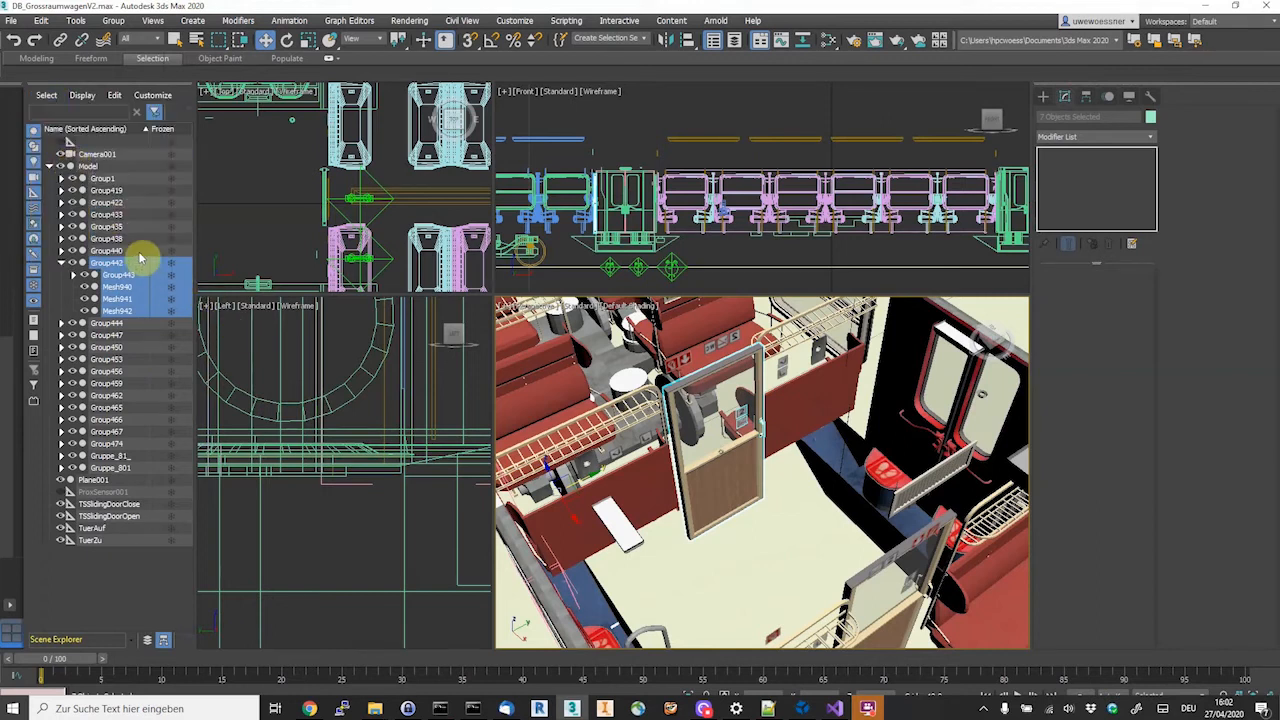
{"action": "left_click", "coordinate": [125, 261]}
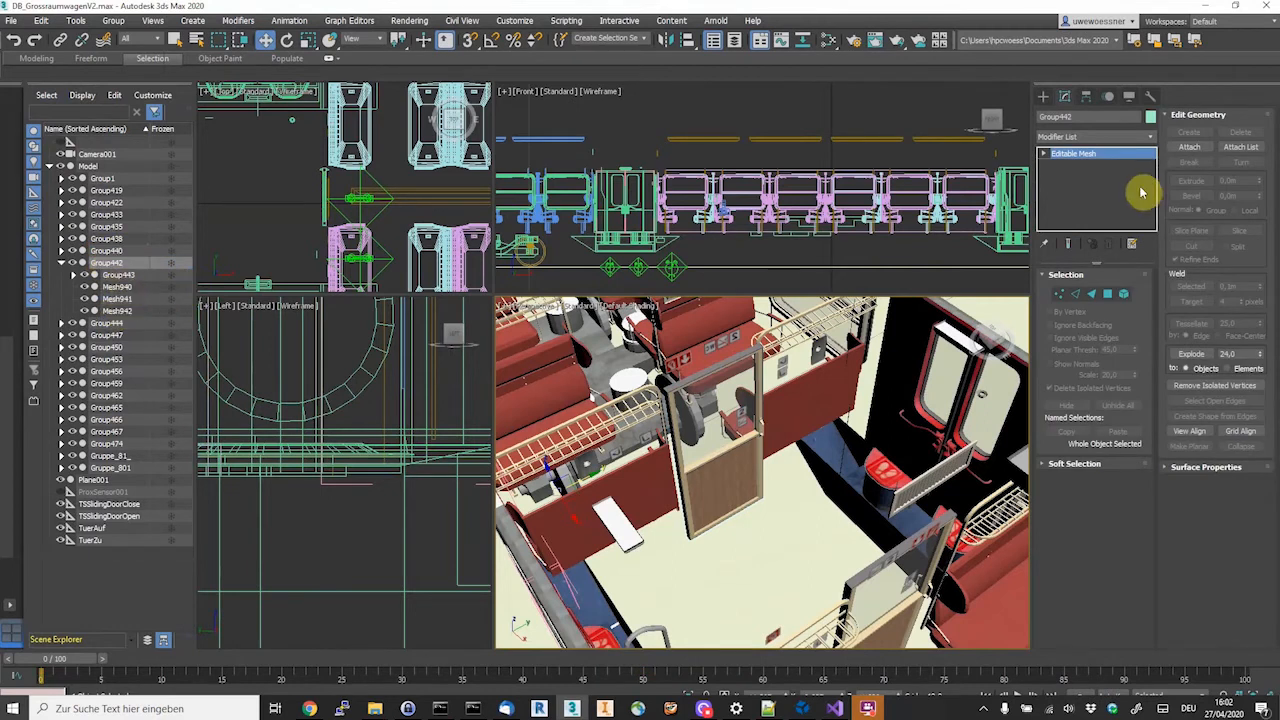
{"action": "double_click", "coordinate": [1060, 116]}
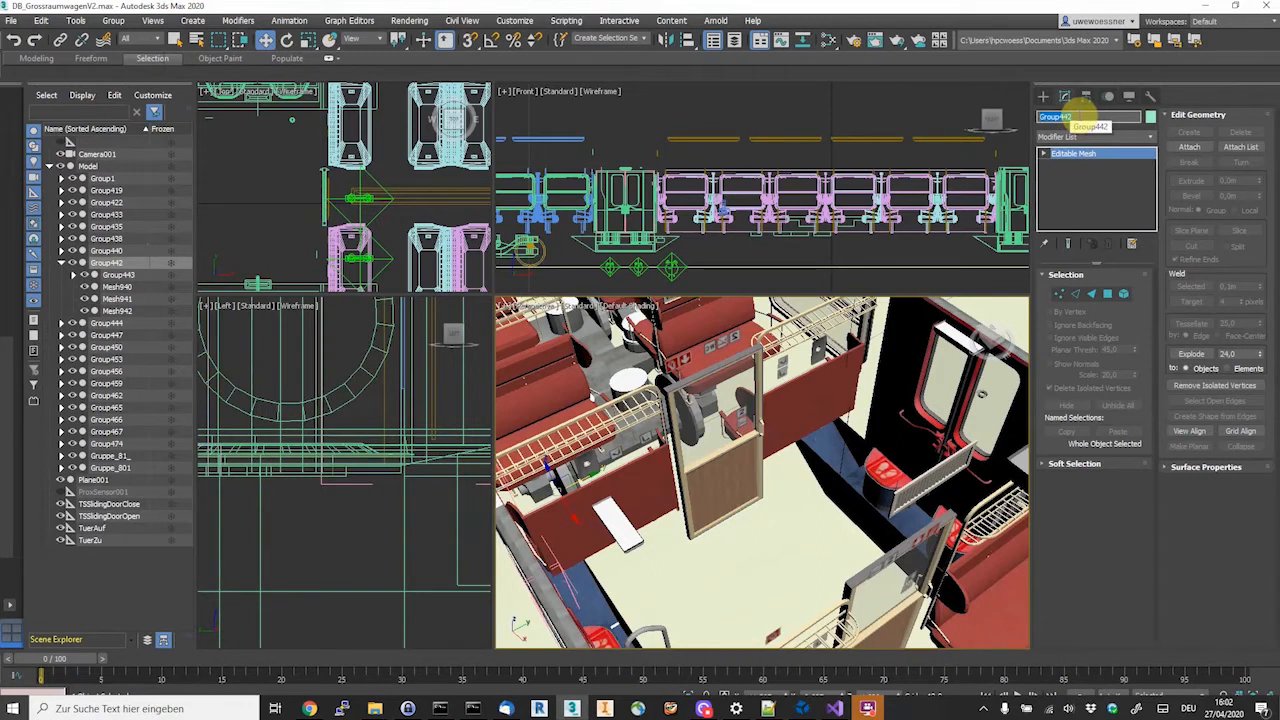
{"action": "type", "text": "DoorLeft"}
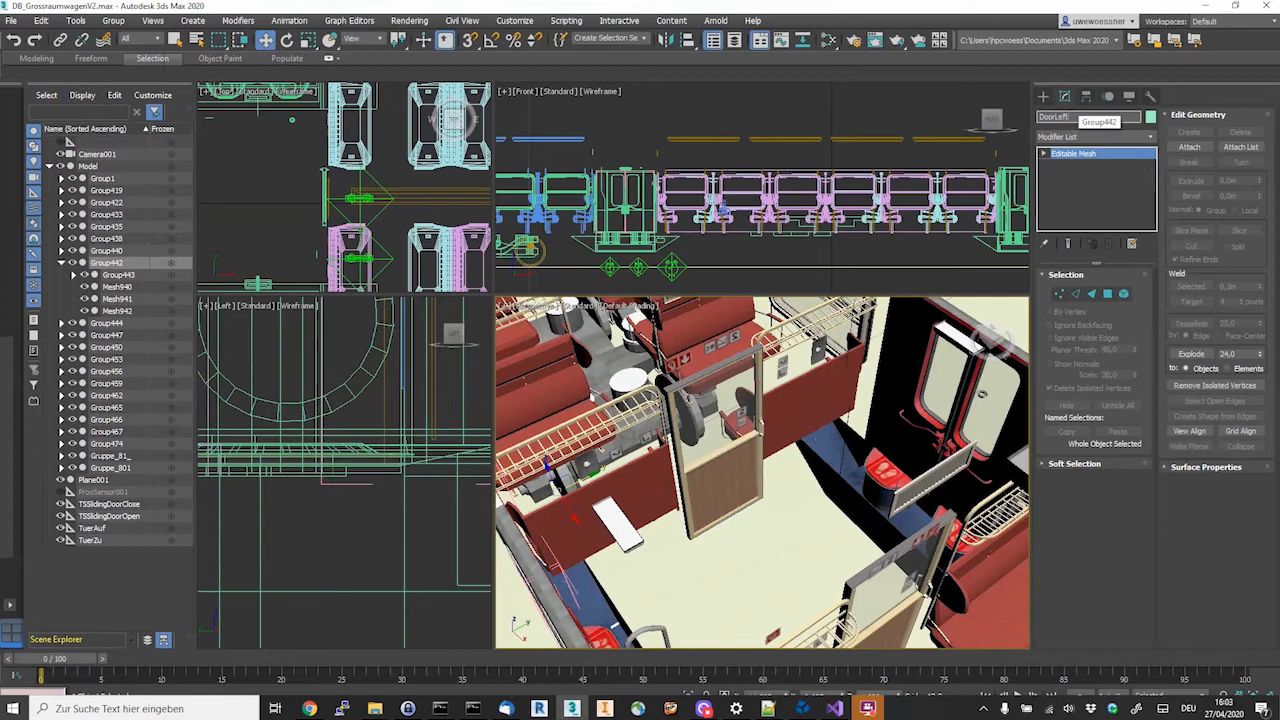
{"action": "key", "text": "Return"}
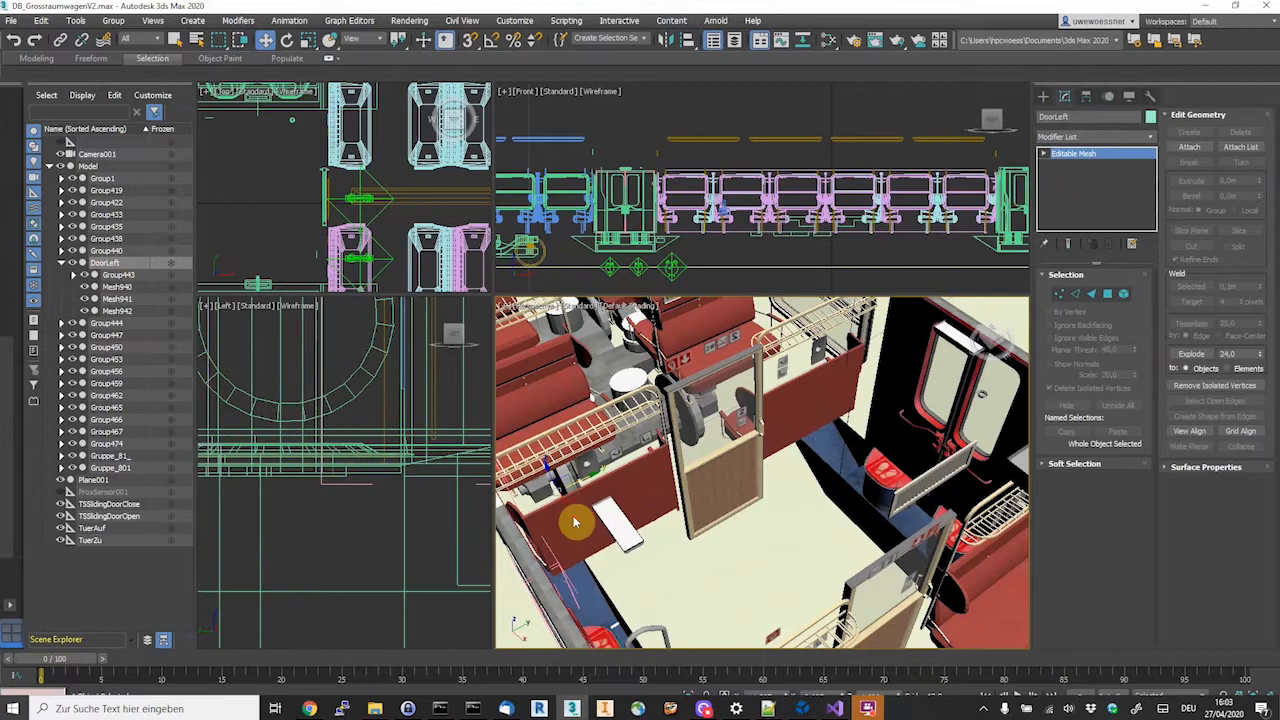
Align only DoorLeft's pivot point to the minimum of door panel Mesh940 in X, Y and Z position.
{"action": "scroll", "coordinate": [774, 530], "scroll_direction": "up", "scroll_amount": 3}
{"action": "scroll", "coordinate": [774, 530], "scroll_direction": "down", "scroll_amount": 6}
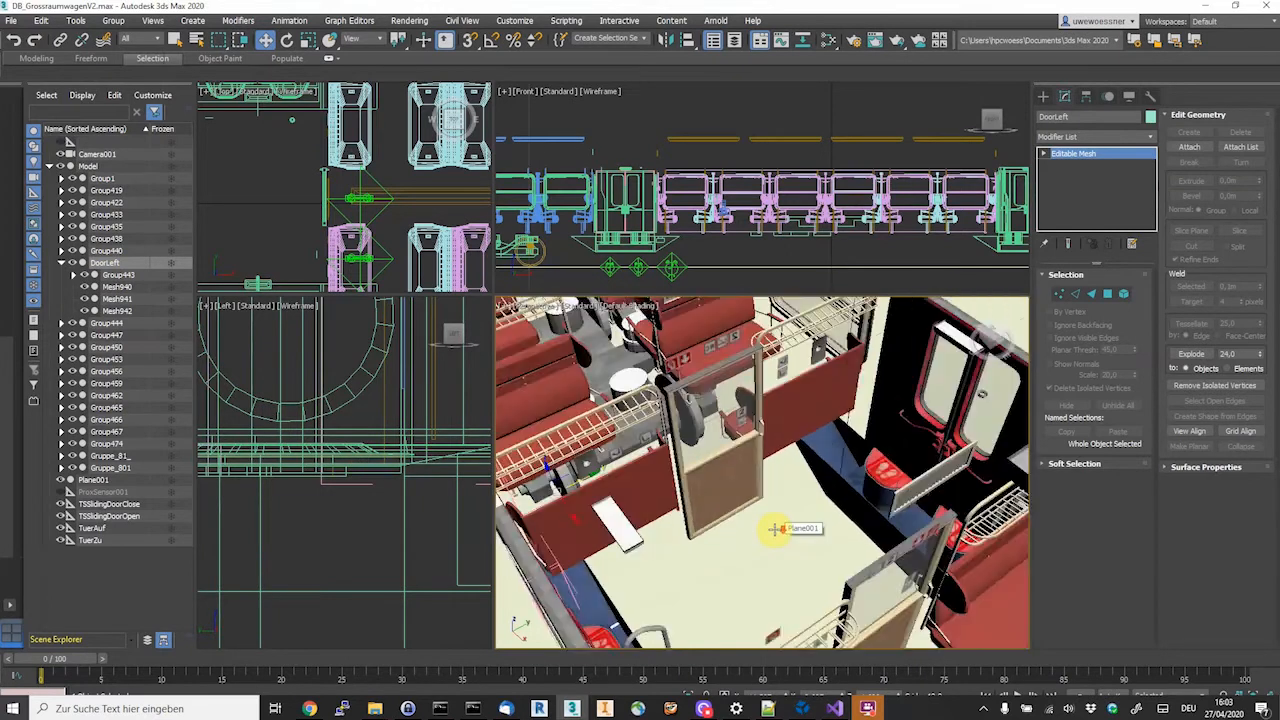
{"action": "scroll", "coordinate": [770, 528], "scroll_direction": "up", "scroll_amount": 3}
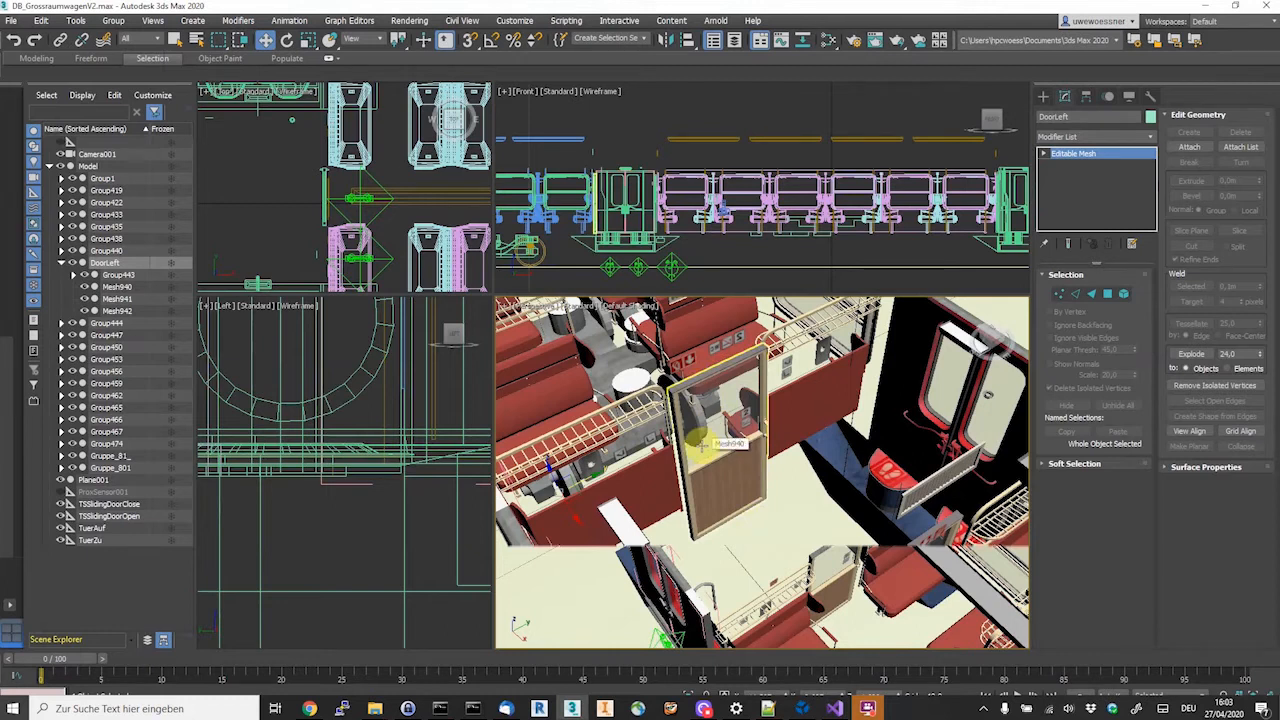
{"action": "left_click", "coordinate": [1087, 97]}
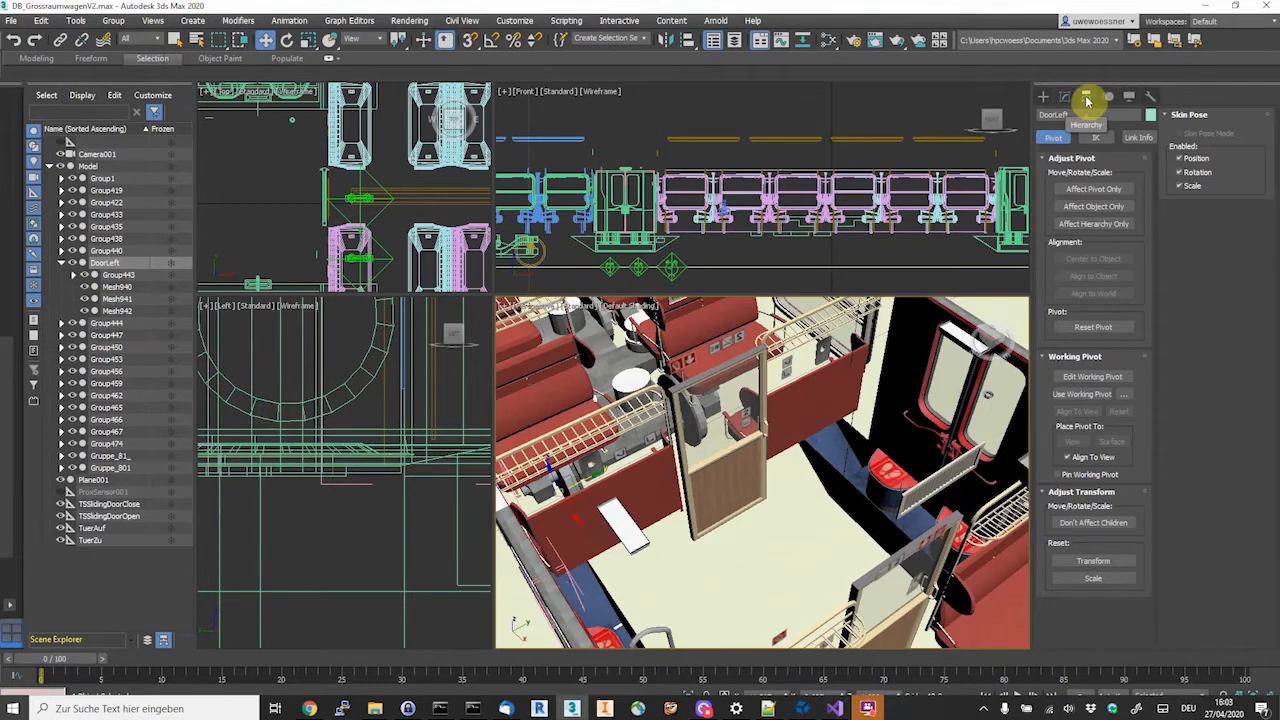
{"action": "left_click", "coordinate": [1089, 191]}
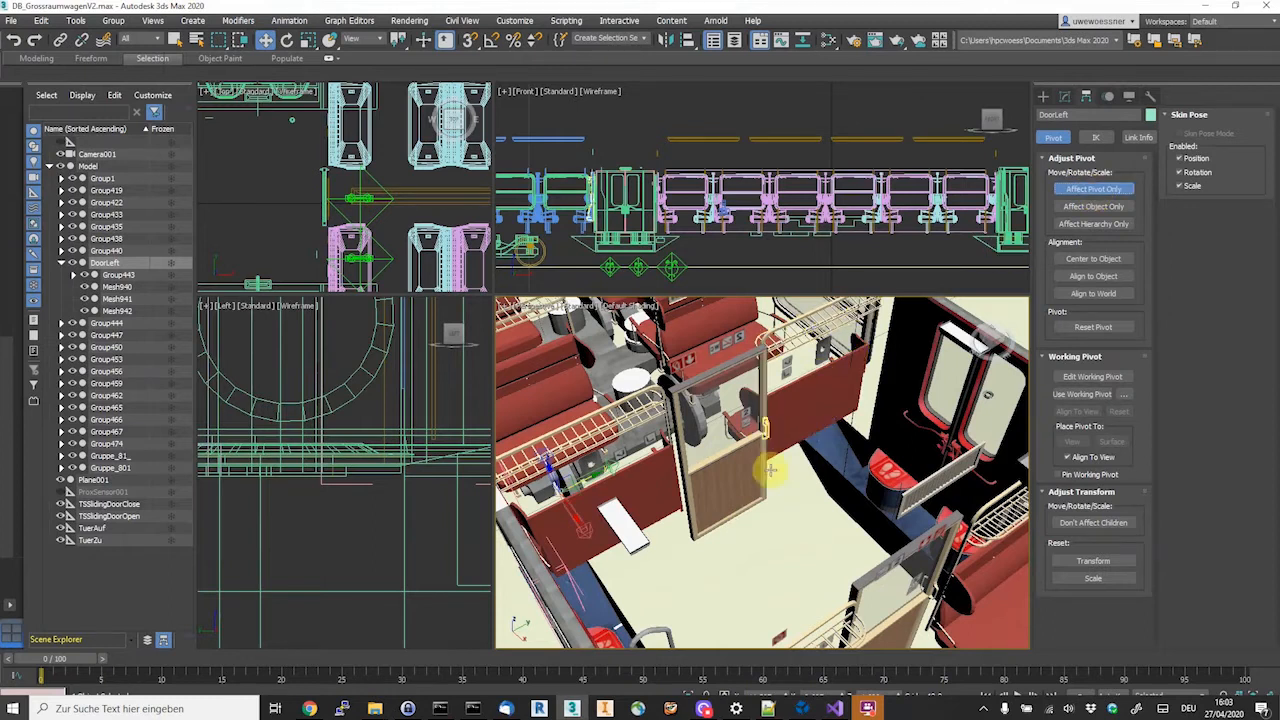
{"action": "key", "text": "alt+a"}
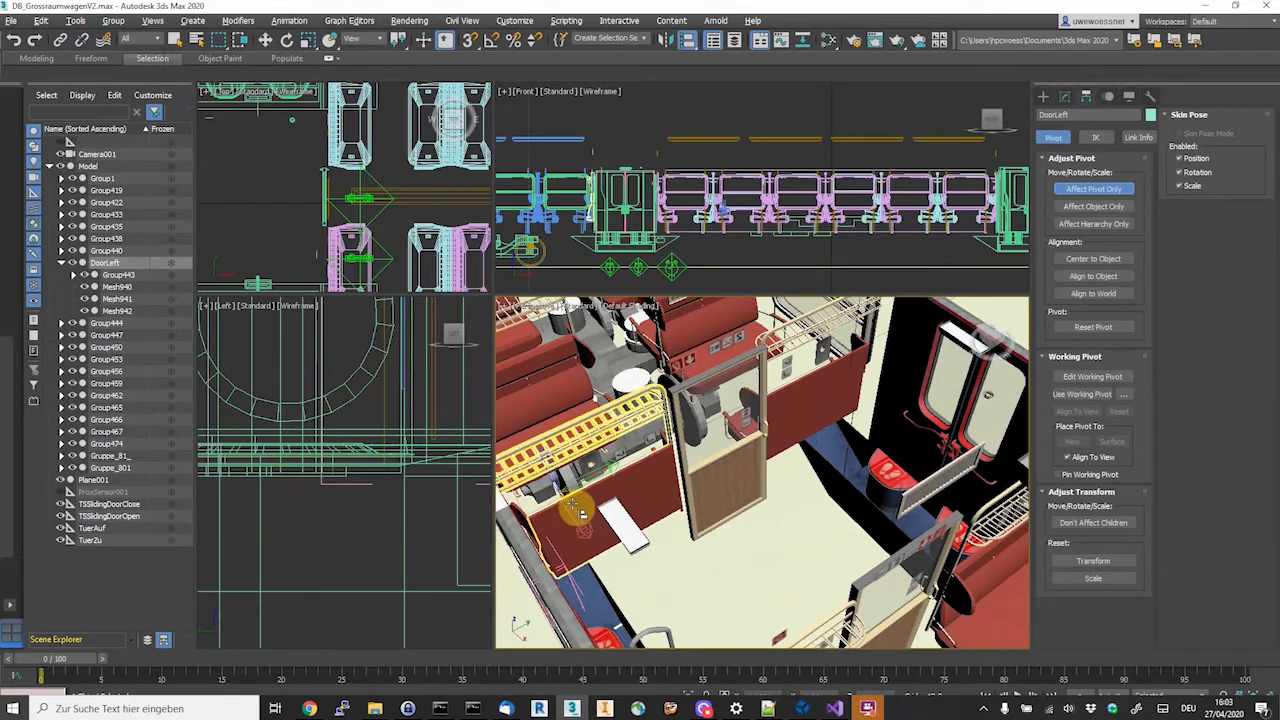
{"action": "left_click", "coordinate": [733, 485]}
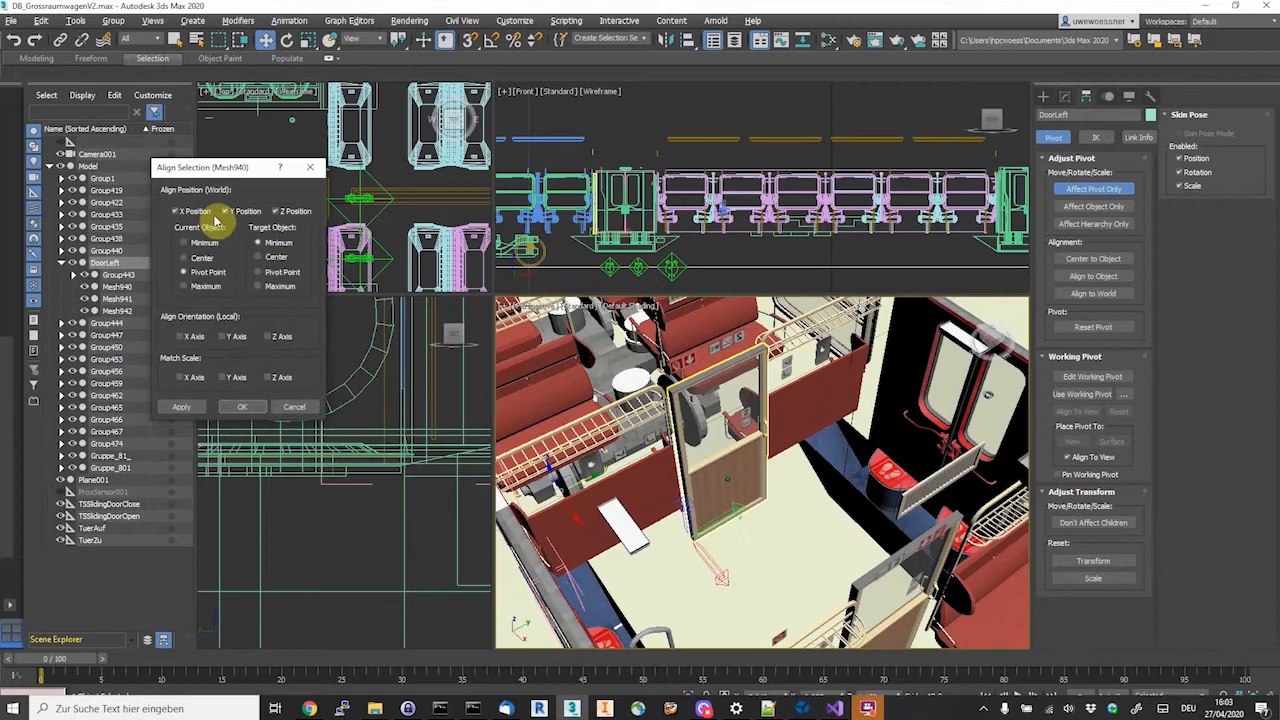
{"action": "left_click_drag", "start_coordinate": [216, 164], "coordinate": [250, 104]}
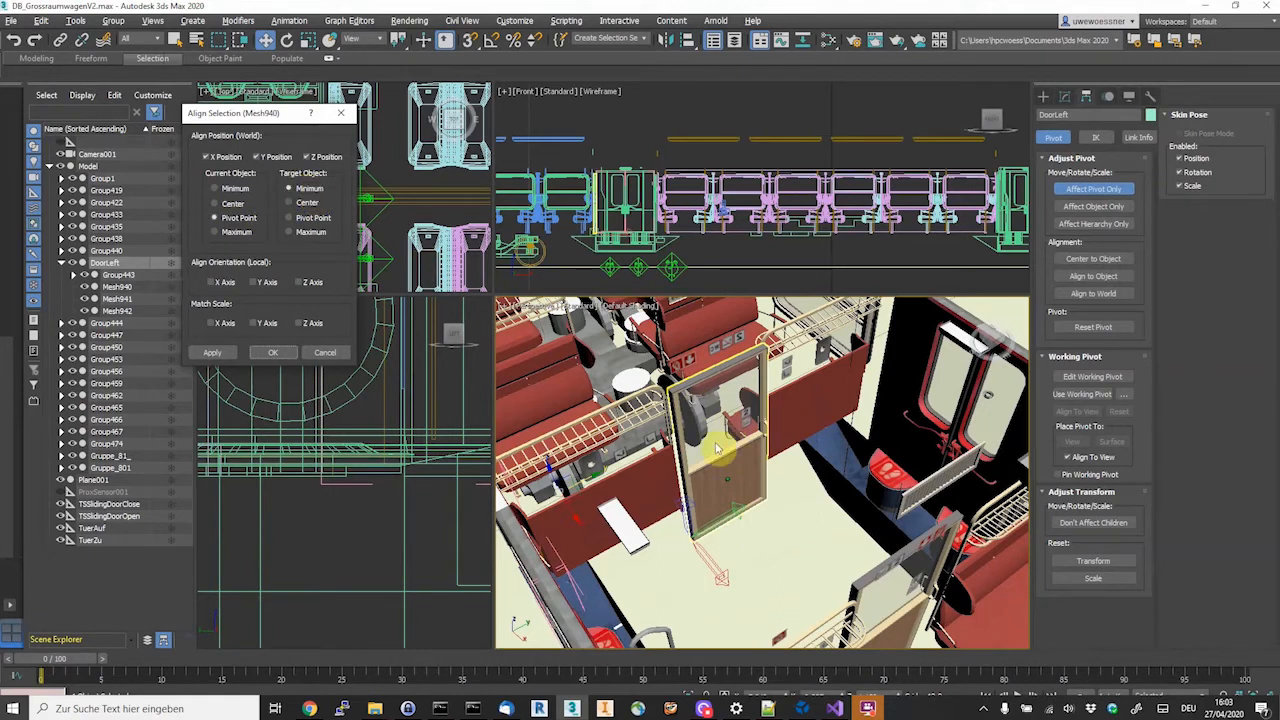
{"action": "left_click", "coordinate": [289, 190]}
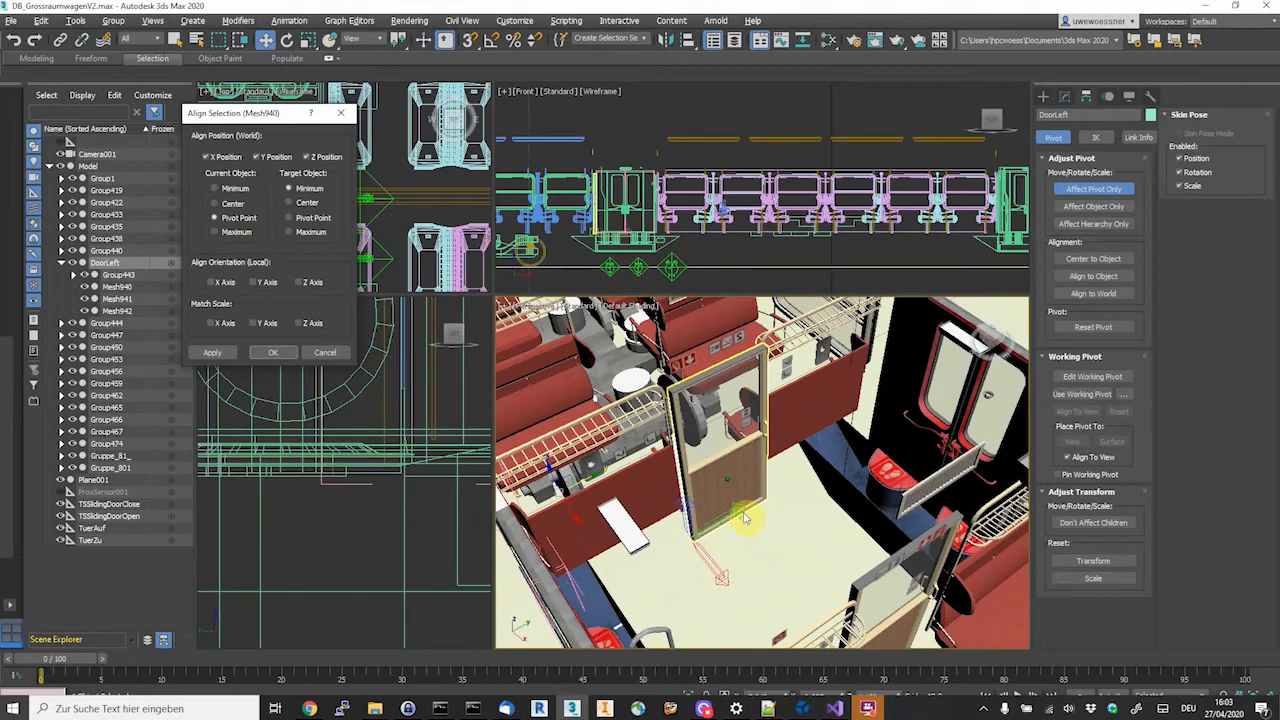
{"action": "left_click", "coordinate": [273, 353]}
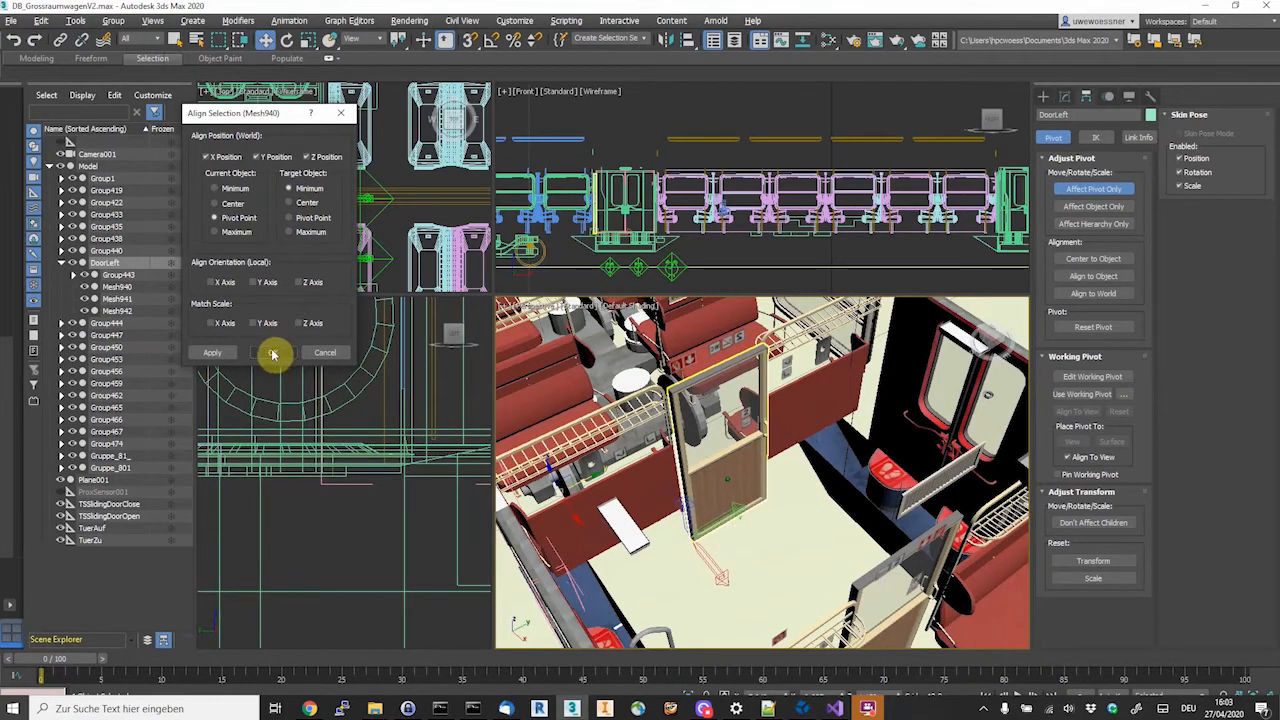
{"action": "left_click", "coordinate": [1090, 190]}
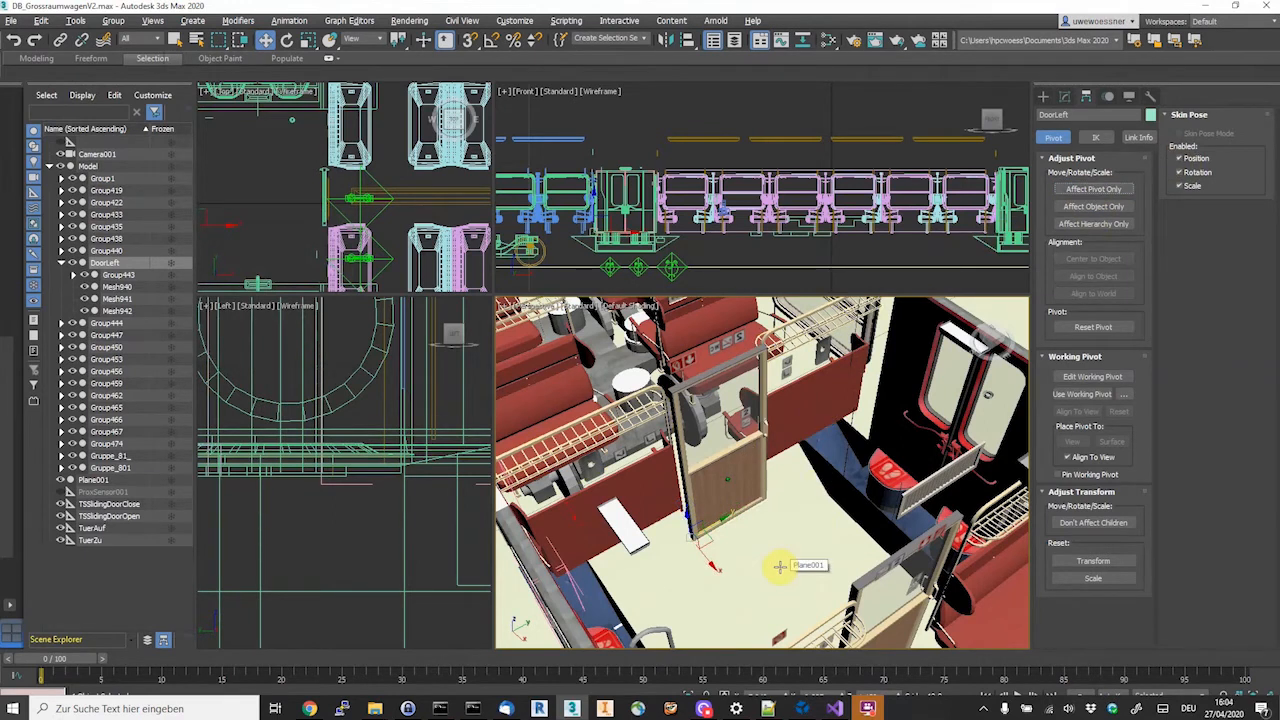
With Auto Key on, animate DoorLeft sliding open along its Y axis to about -1.168 m at frame 50.
{"action": "mouse_move", "coordinate": [714, 521]}
{"action": "left_mouse_down"}
{"action": "mouse_move", "coordinate": [626, 527]}
{"action": "mouse_move", "coordinate": [737, 515]}
{"action": "mouse_move", "coordinate": [690, 519]}
{"action": "left_mouse_up"}
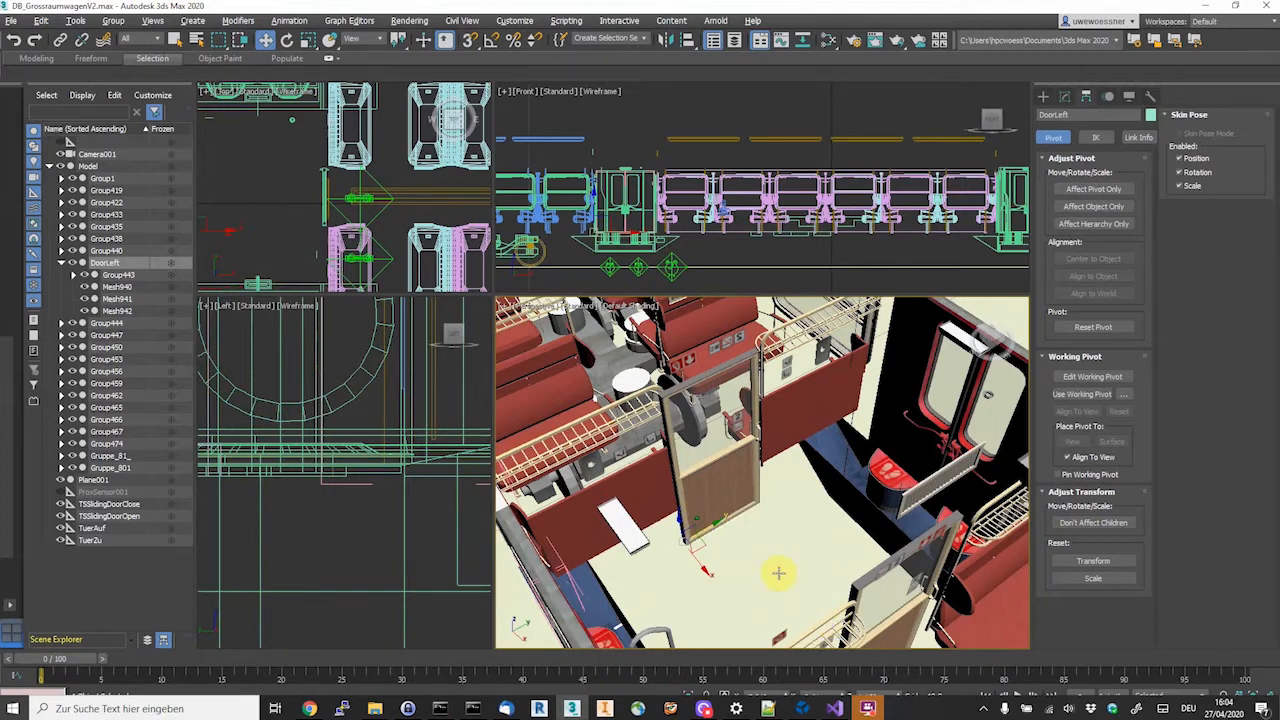
{"action": "left_click_drag", "start_coordinate": [763, 548], "coordinate": [760, 551]}
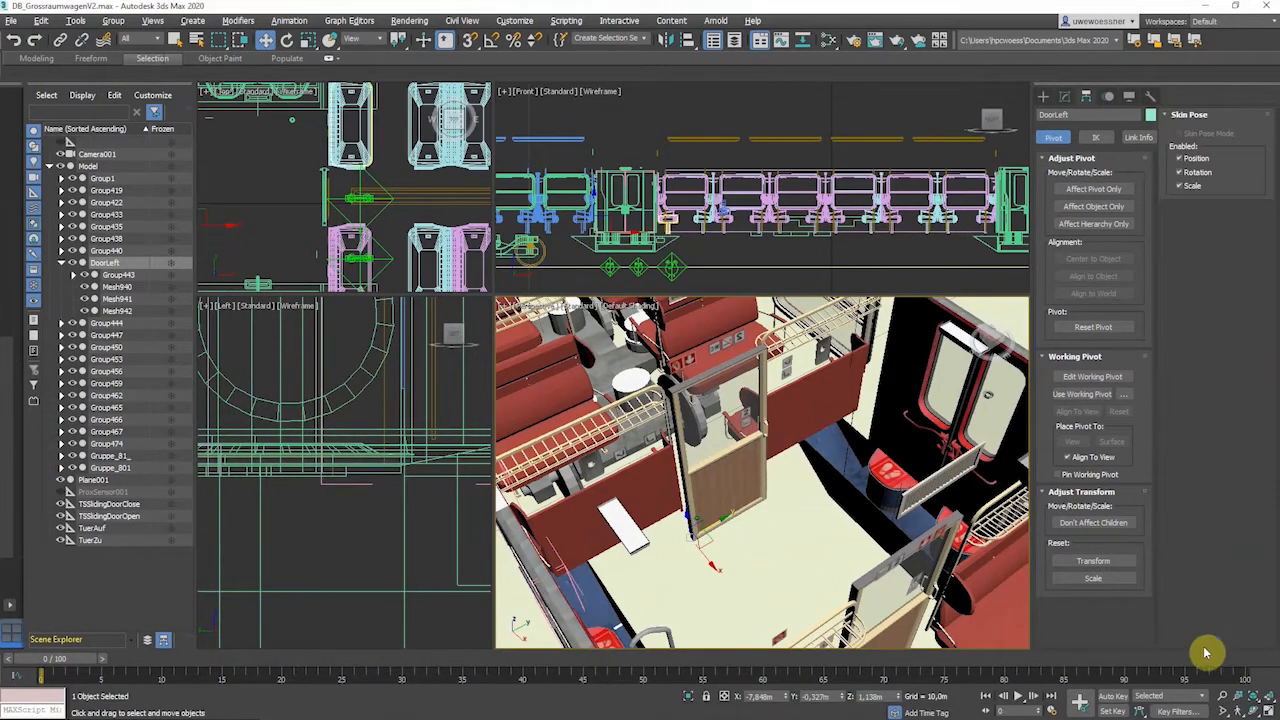
{"action": "left_click", "coordinate": [1116, 697]}
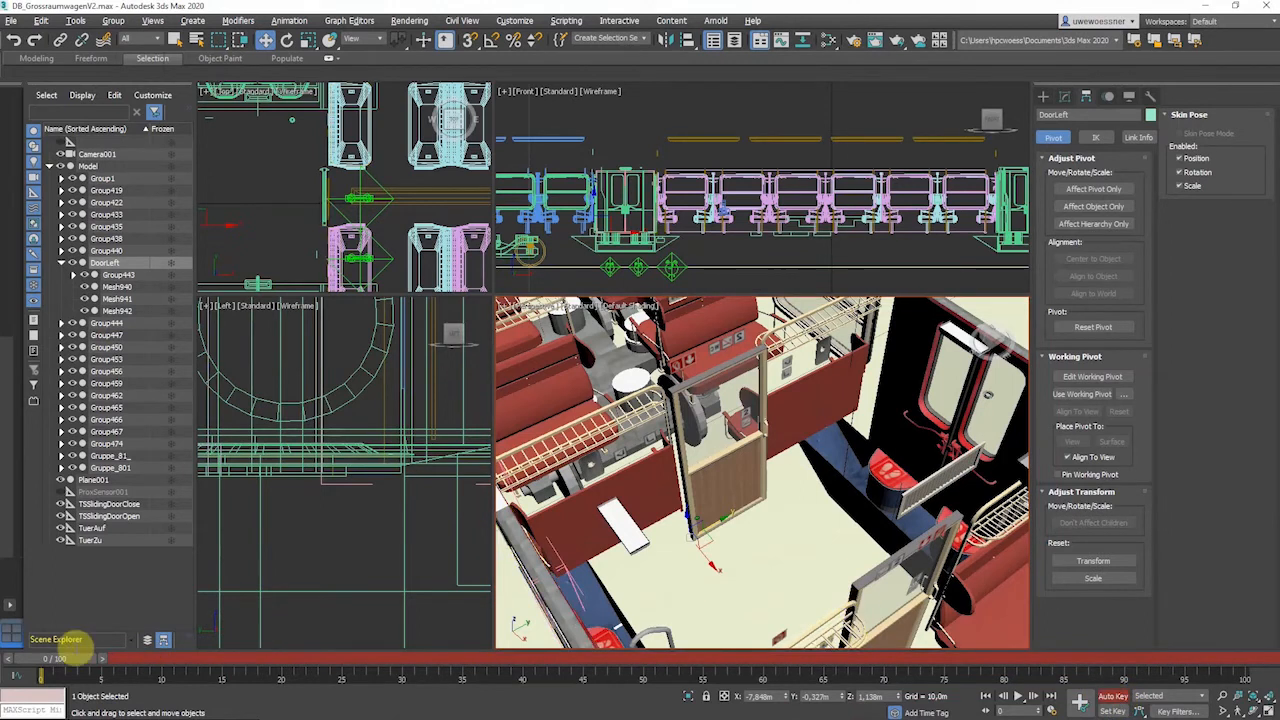
{"action": "left_click_drag", "start_coordinate": [70, 658], "coordinate": [640, 643]}
{"action": "key", "text": "w"}
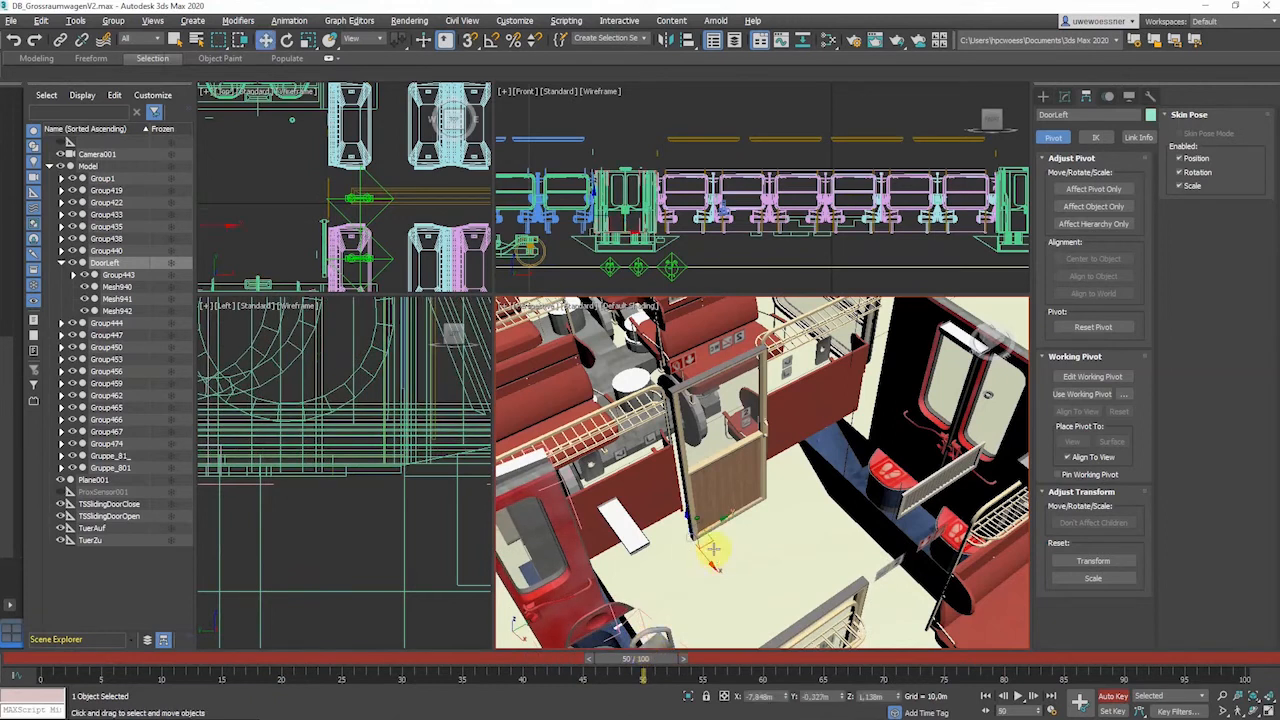
{"action": "left_click_drag", "start_coordinate": [715, 524], "coordinate": [625, 556]}
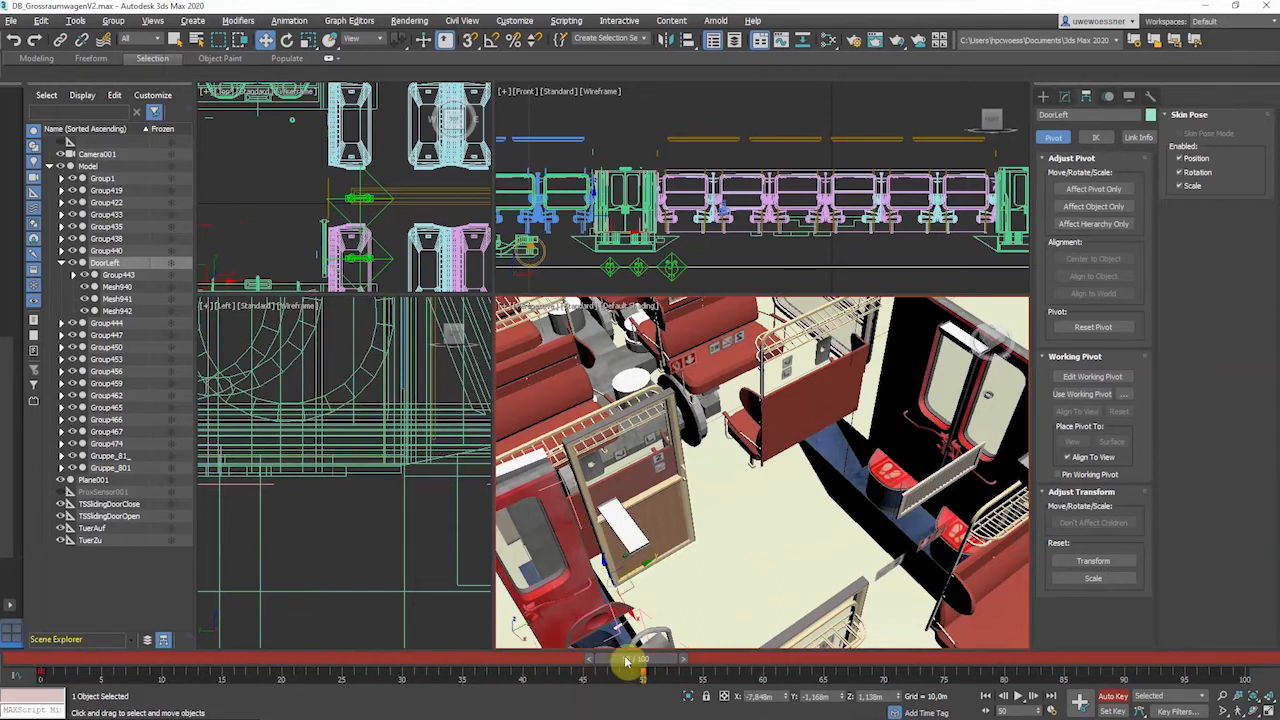
{"action": "mouse_move", "coordinate": [627, 661]}
{"action": "left_mouse_down"}
{"action": "mouse_move", "coordinate": [100, 663]}
{"action": "mouse_move", "coordinate": [641, 663]}
{"action": "left_mouse_up"}
{"action": "key", "text": "w"}
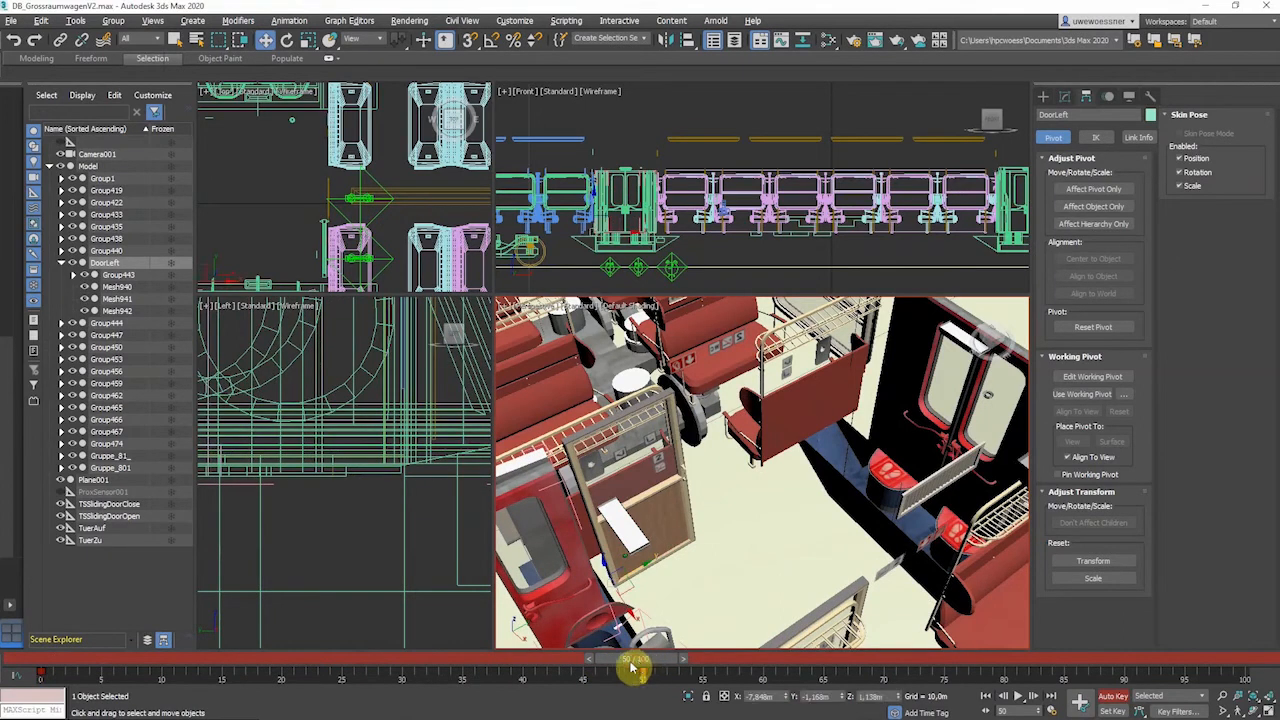
Copy DoorLeft's closed-position key from frame 0 to frame 100 and scrub the animation back to frame 0.
{"action": "left_click", "coordinate": [42, 671]}
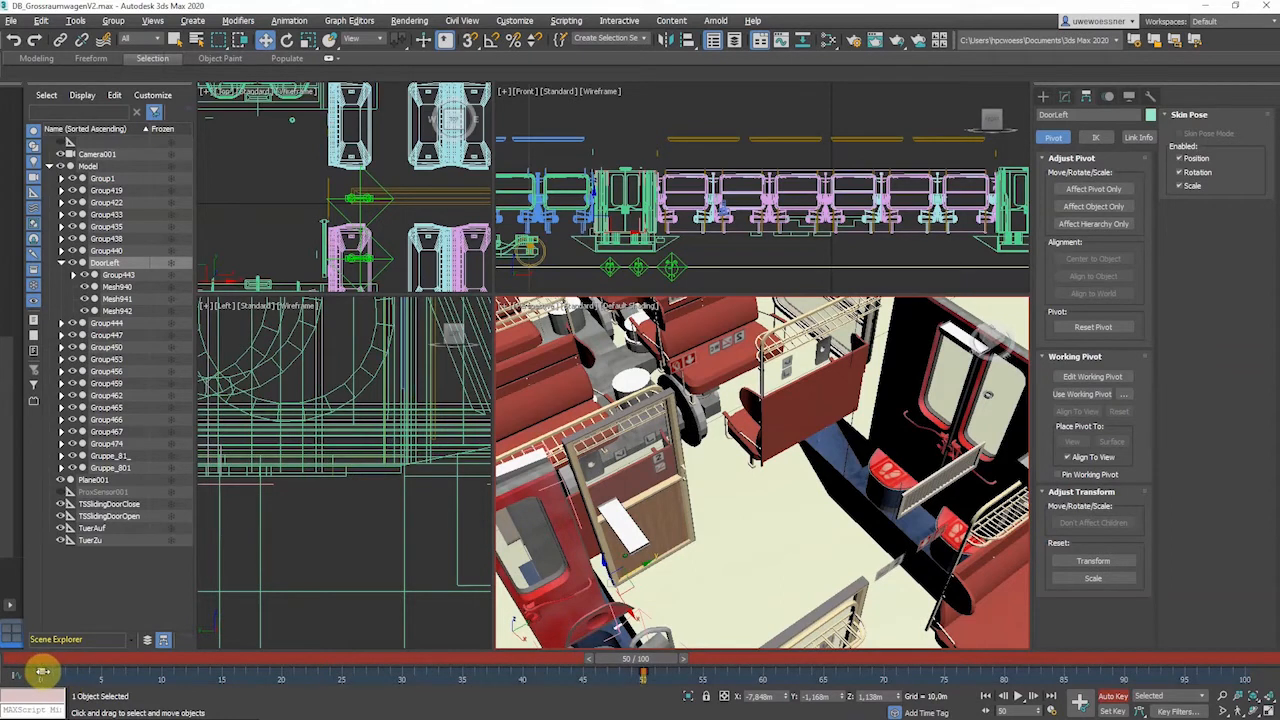
{"action": "left_click_drag", "start_coordinate": [42, 671], "coordinate": [1242, 676], "text": "shift"}
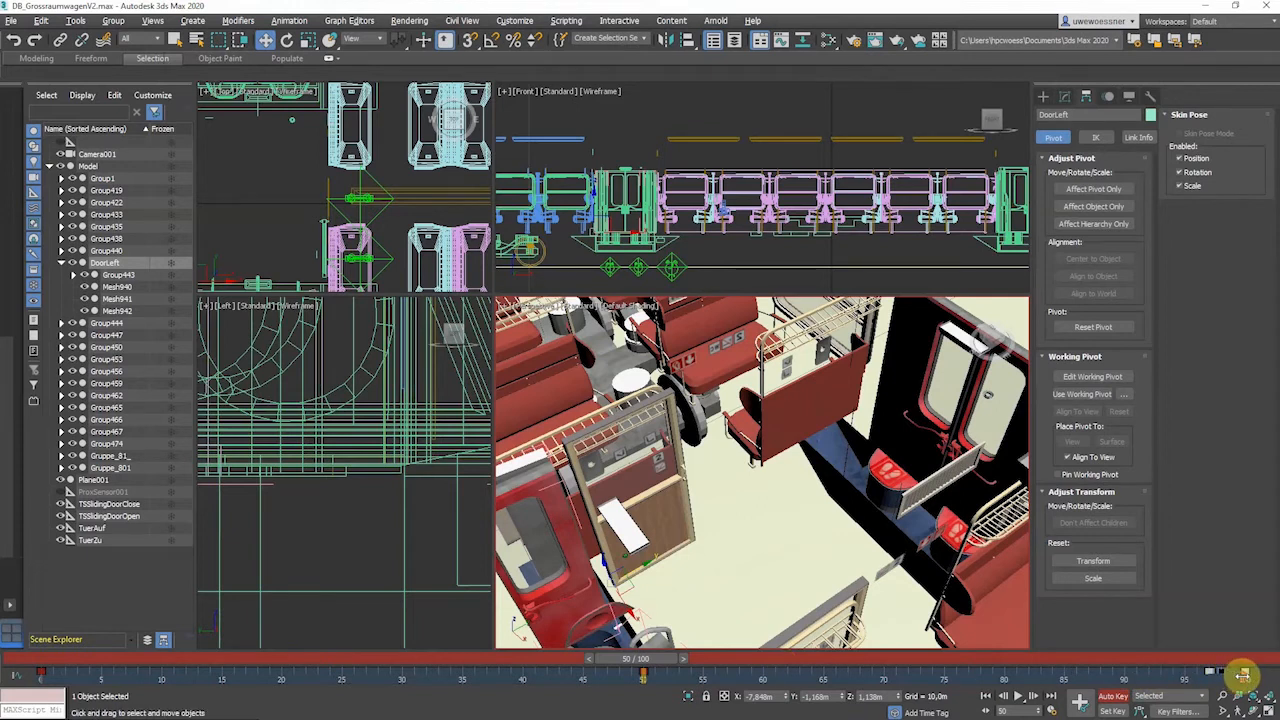
{"action": "left_click_drag", "start_coordinate": [629, 663], "coordinate": [1260, 662]}
{"action": "key", "text": "w"}
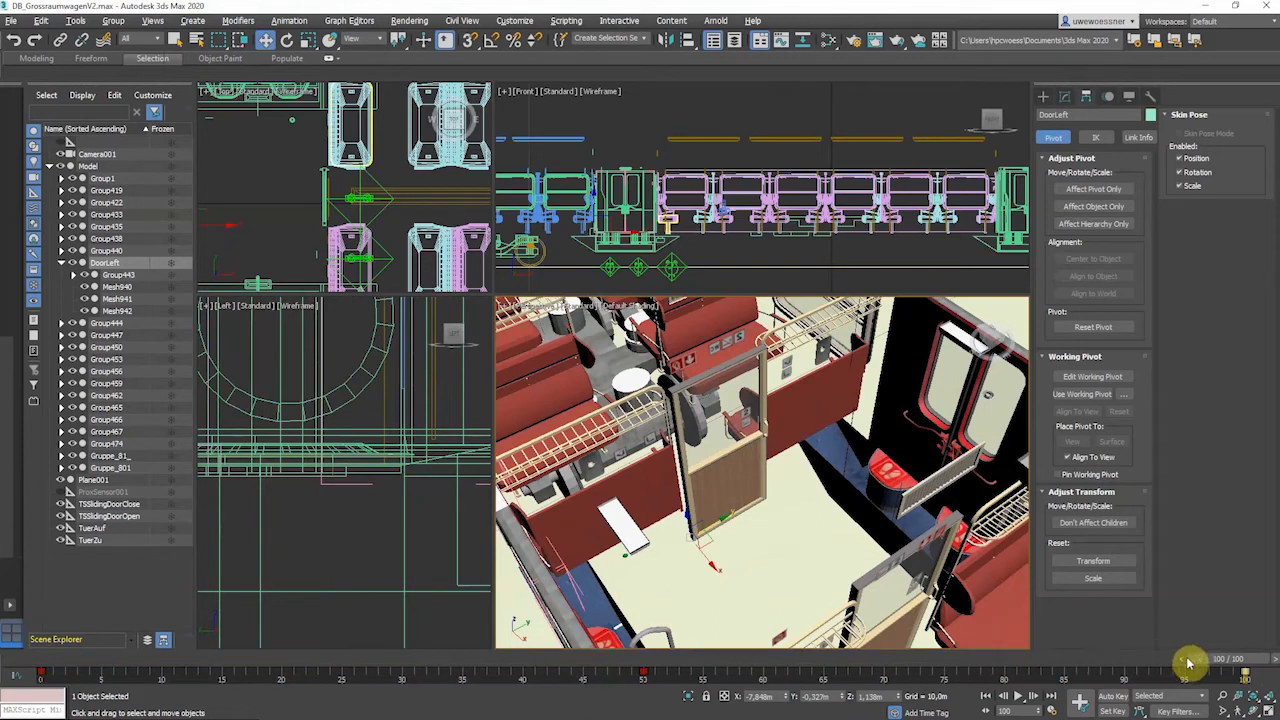
{"action": "left_click_drag", "start_coordinate": [1212, 661], "coordinate": [20, 683]}
{"action": "key", "text": "w"}
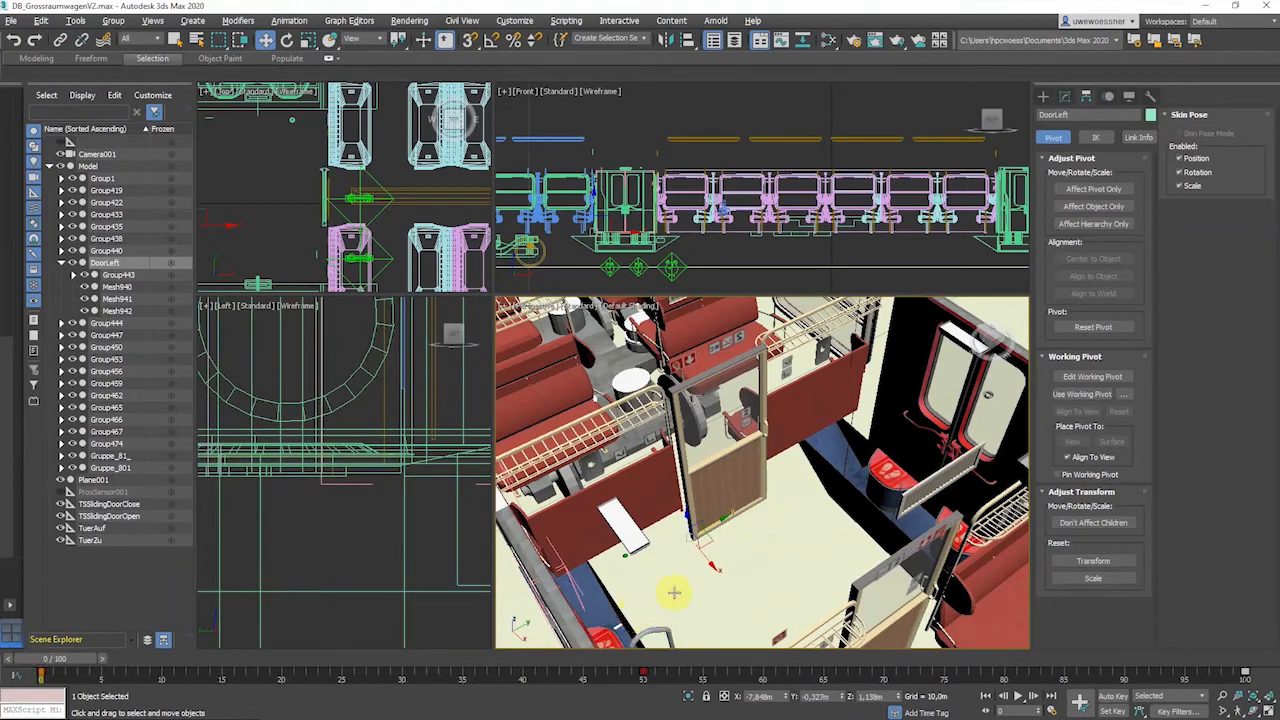
Create a VRML97 TimeSensor helper with an icon size of about 0.431 m on the floor beside the sliding door.
{"action": "left_click", "coordinate": [1044, 98]}
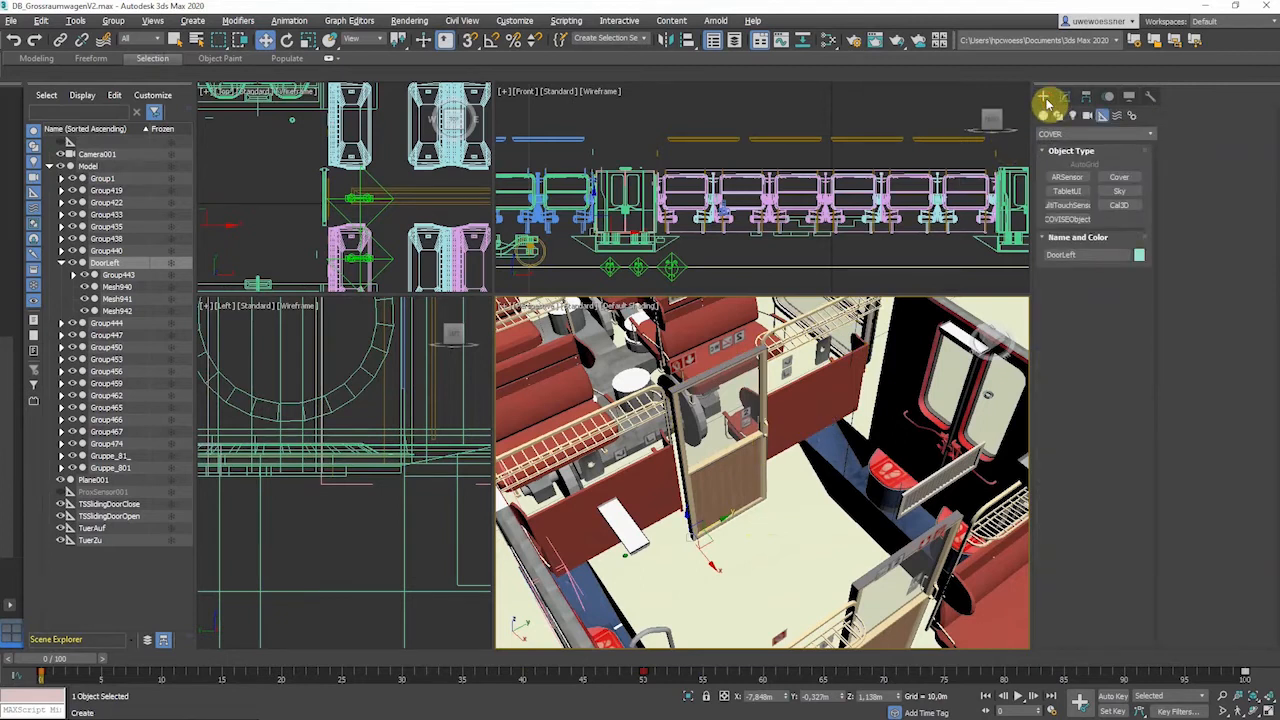
{"action": "left_click", "coordinate": [1104, 120]}
{"action": "left_click", "coordinate": [1146, 133]}
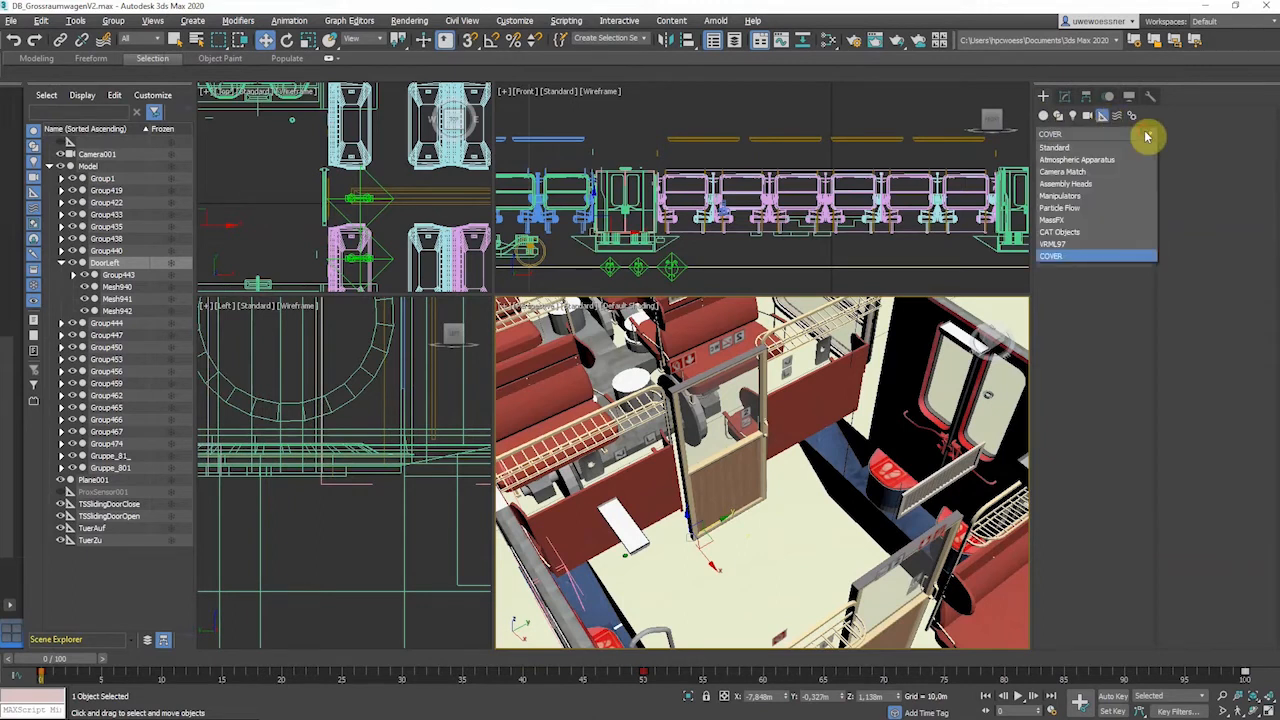
{"action": "left_click", "coordinate": [1055, 244]}
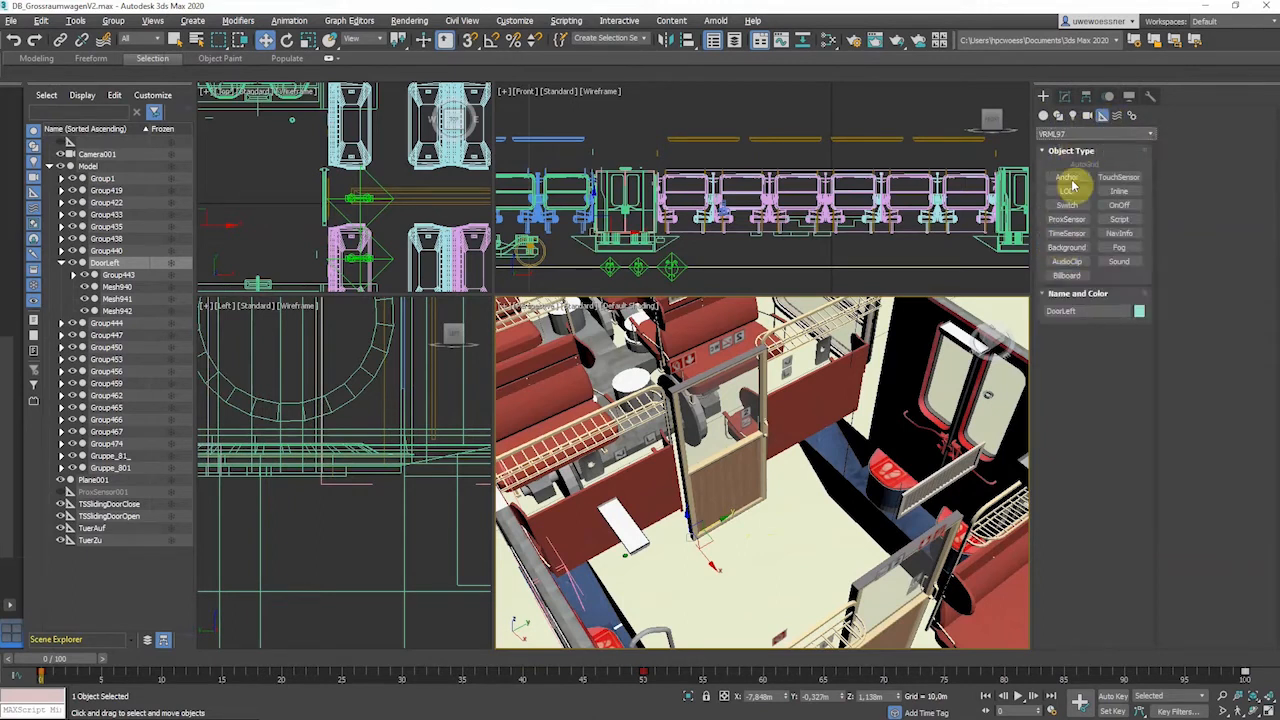
{"action": "left_click", "coordinate": [1069, 233]}
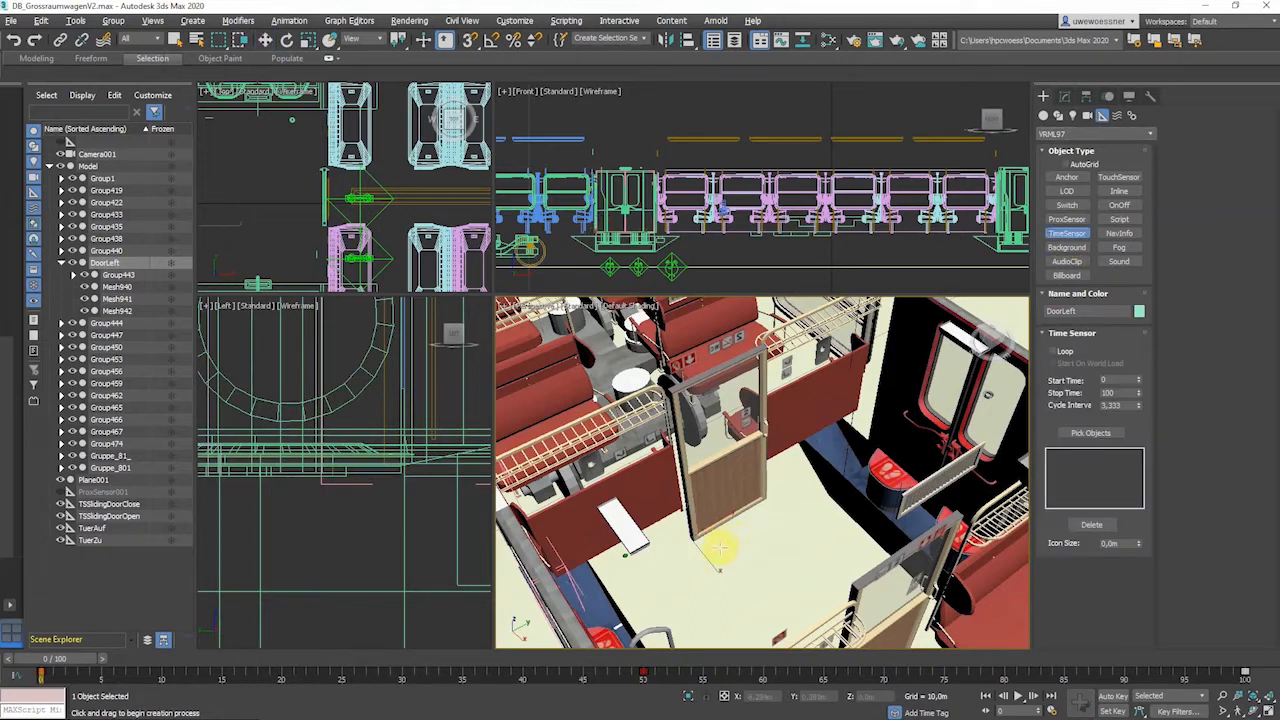
{"action": "left_click_drag", "start_coordinate": [719, 548], "coordinate": [732, 562]}
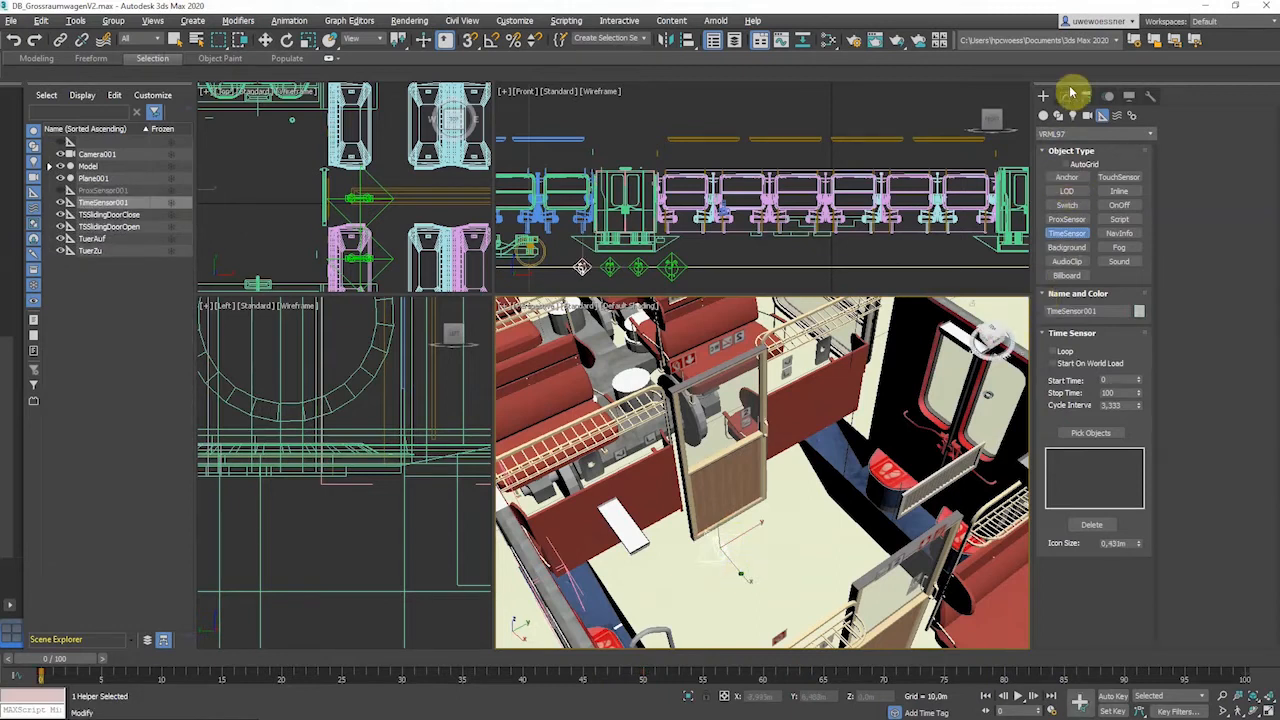
Rename the new time sensor as TimeSensorLeftOpen in its modify settings.
{"action": "left_click", "coordinate": [1066, 98]}
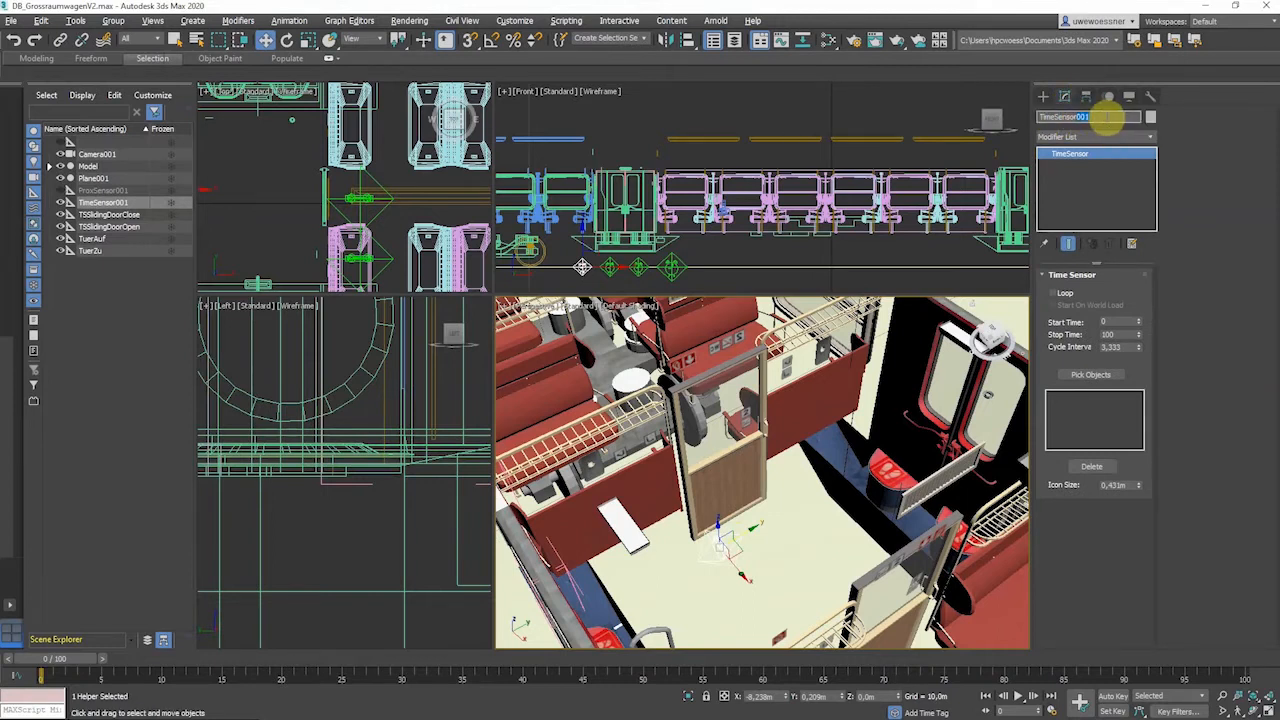
{"action": "double_click", "coordinate": [1095, 118]}
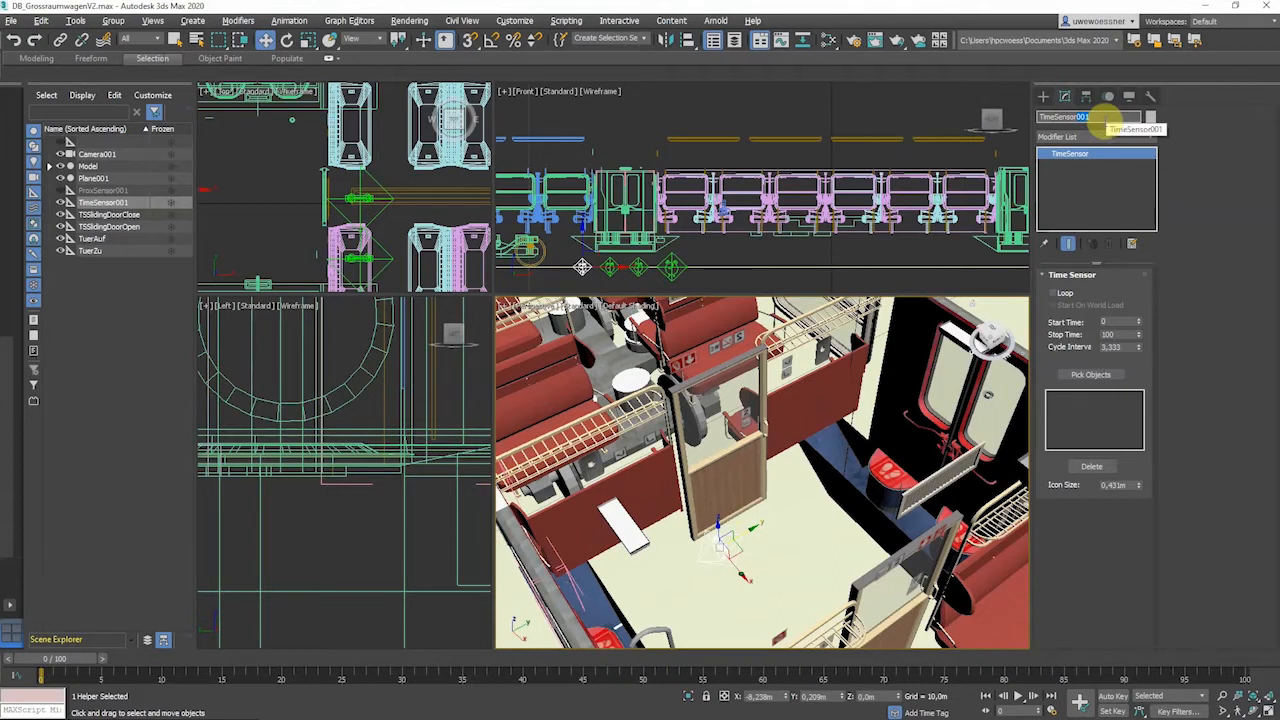
{"action": "type", "text": "LeftOpen"}
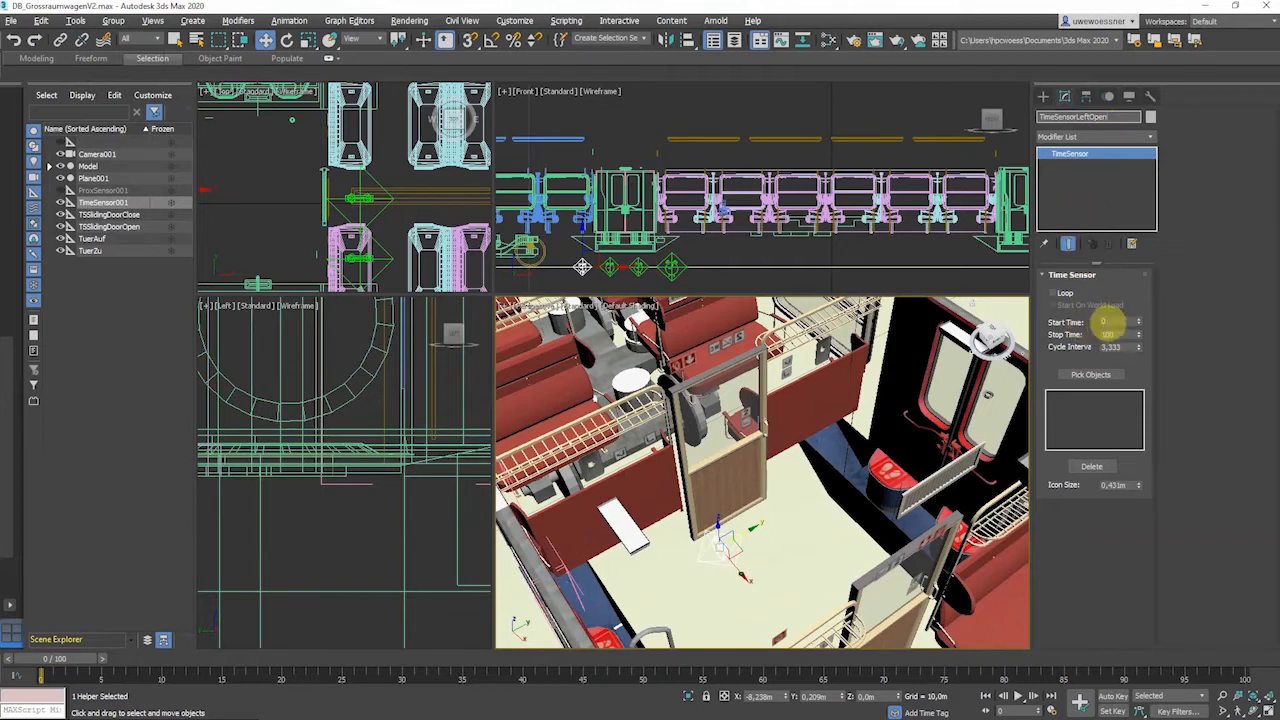
{"action": "key", "text": "Return"}
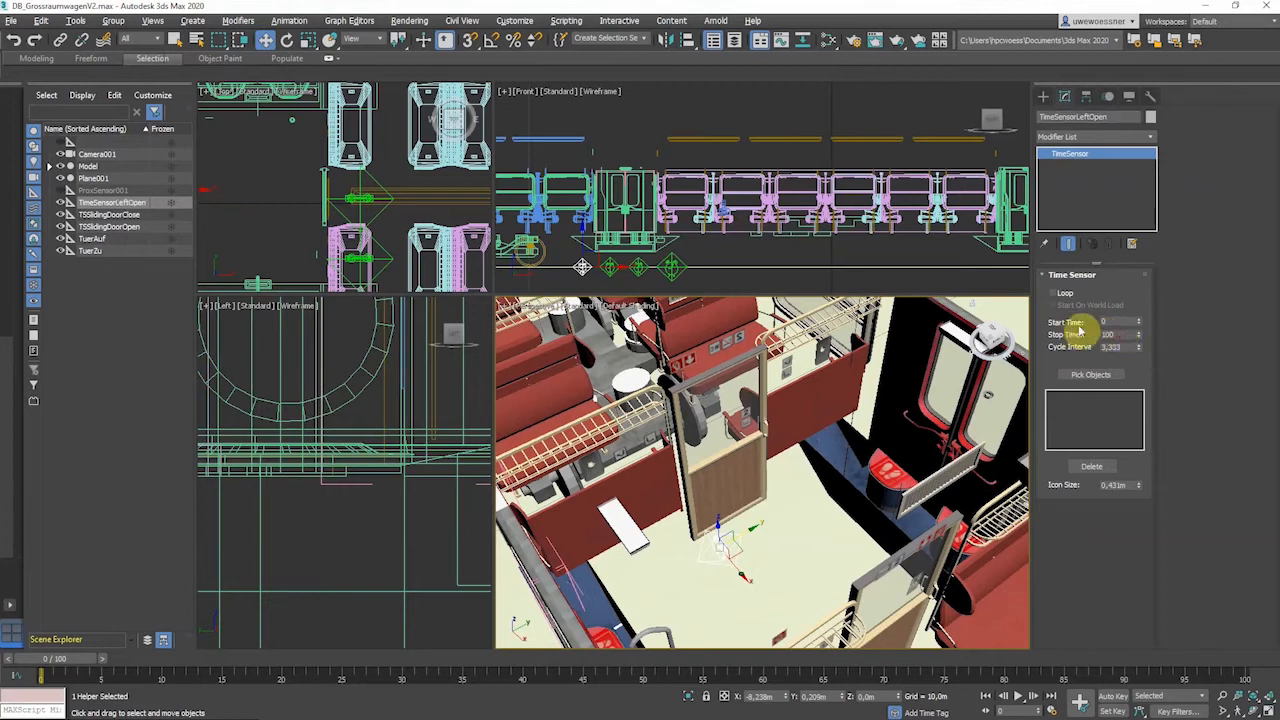
Set the stop time of TimeSensorLeftOpen to 50, keeping the start time at 0.
{"action": "left_click_drag", "start_coordinate": [1123, 334], "coordinate": [1098, 340]}
{"action": "type", "text": "50"}
{"action": "left_click", "coordinate": [1118, 322]}
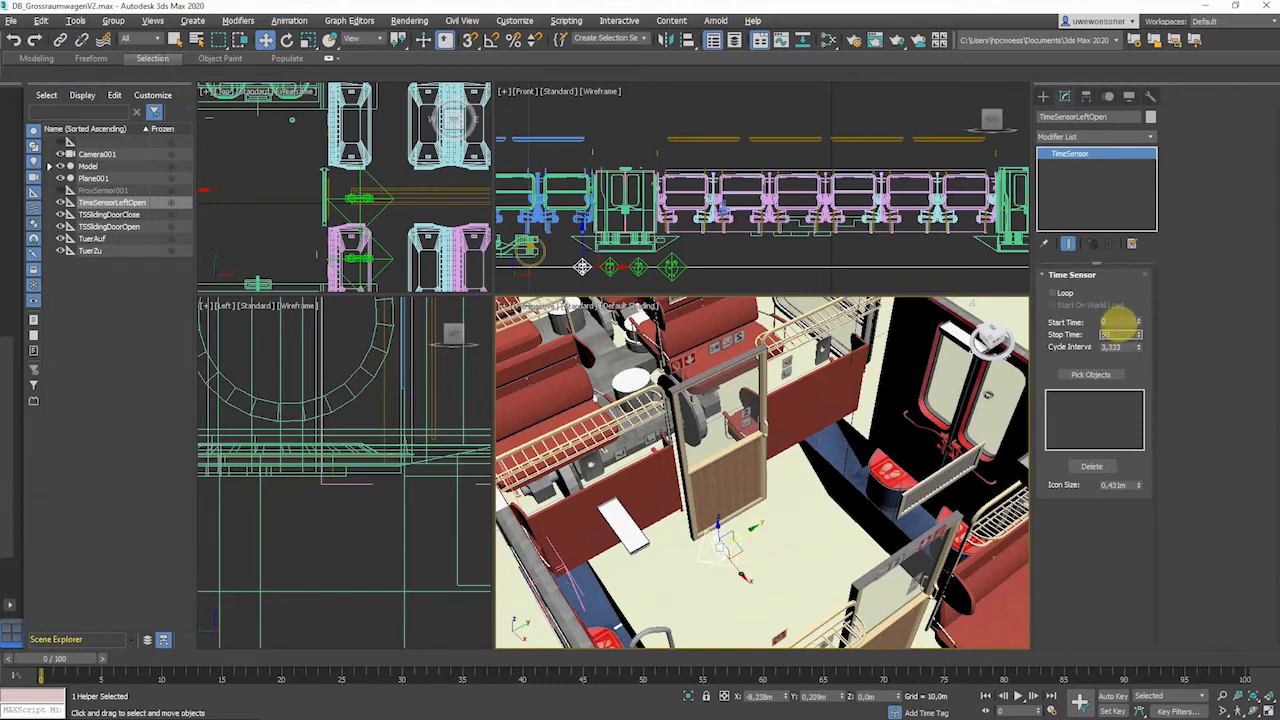
Assign DoorLeft from the Model hierarchy as the object controlled by TimeSensorLeftOpen, picking it by name.
{"action": "left_click", "coordinate": [1077, 377]}
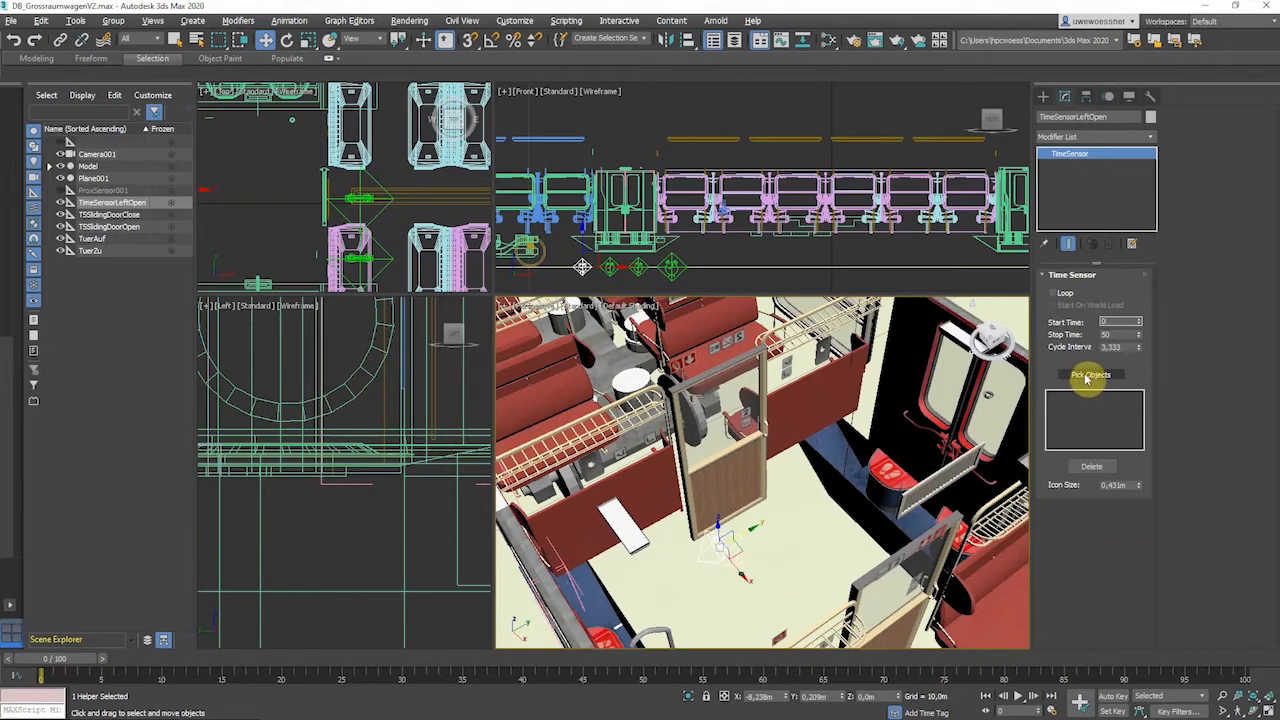
{"action": "left_click", "coordinate": [1090, 376]}
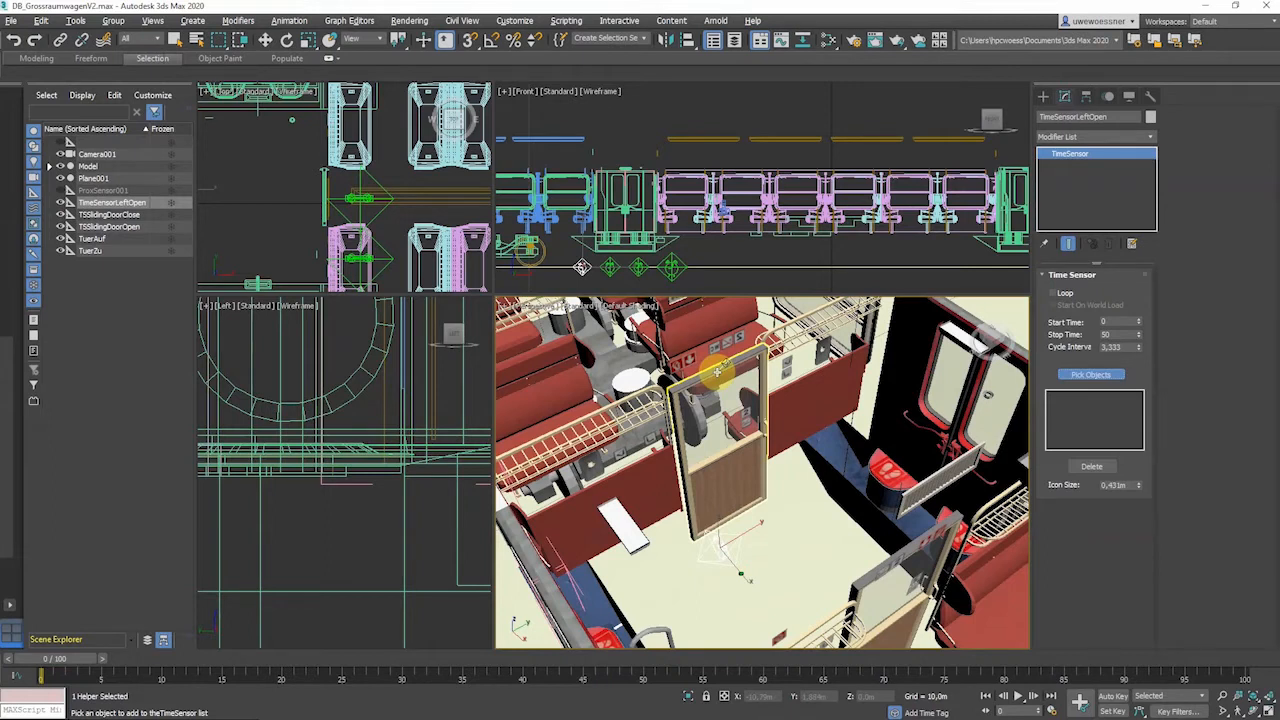
{"action": "key", "text": "h"}
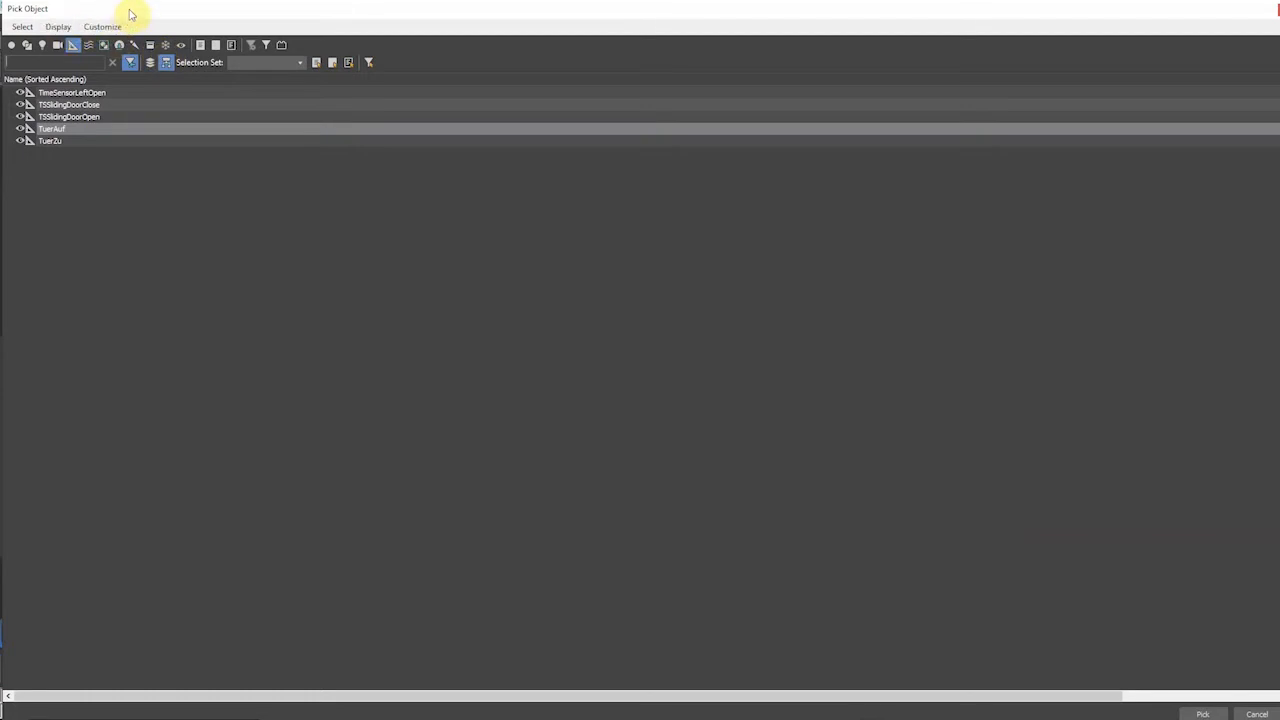
{"action": "left_click_drag", "start_coordinate": [129, 10], "coordinate": [271, 40]}
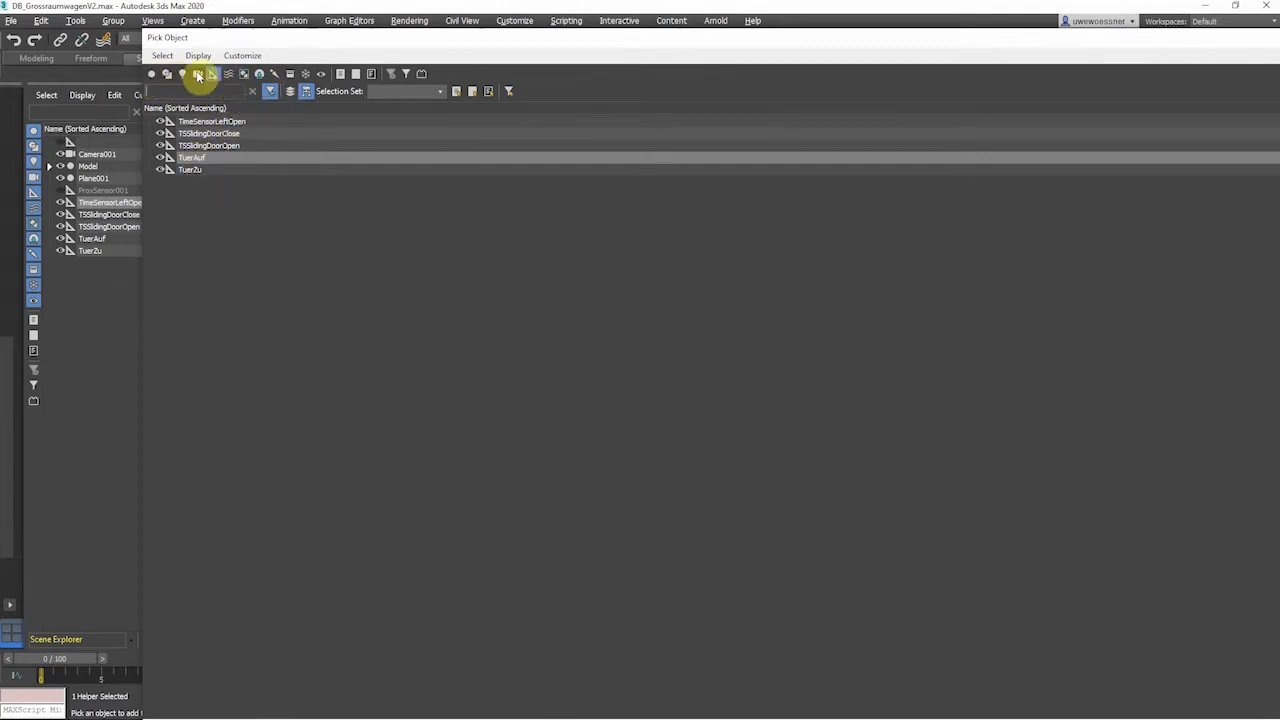
{"action": "left_click", "coordinate": [151, 74]}
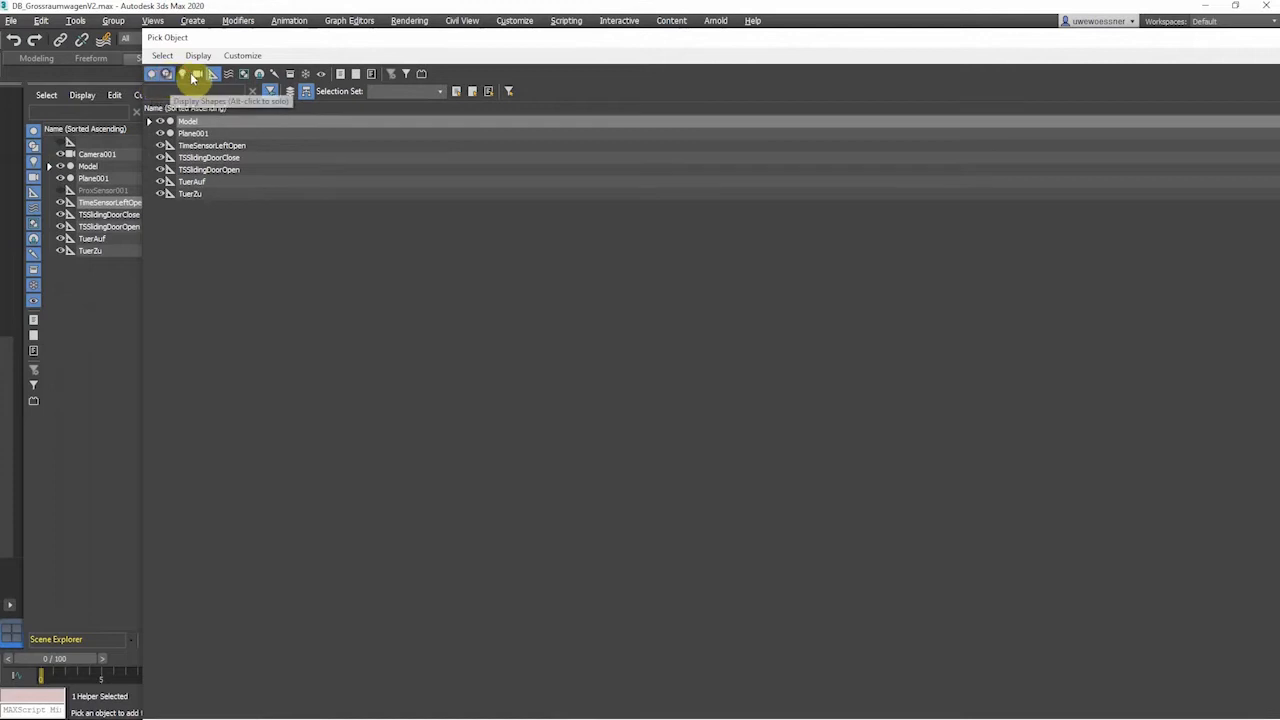
{"action": "left_click", "coordinate": [196, 76]}
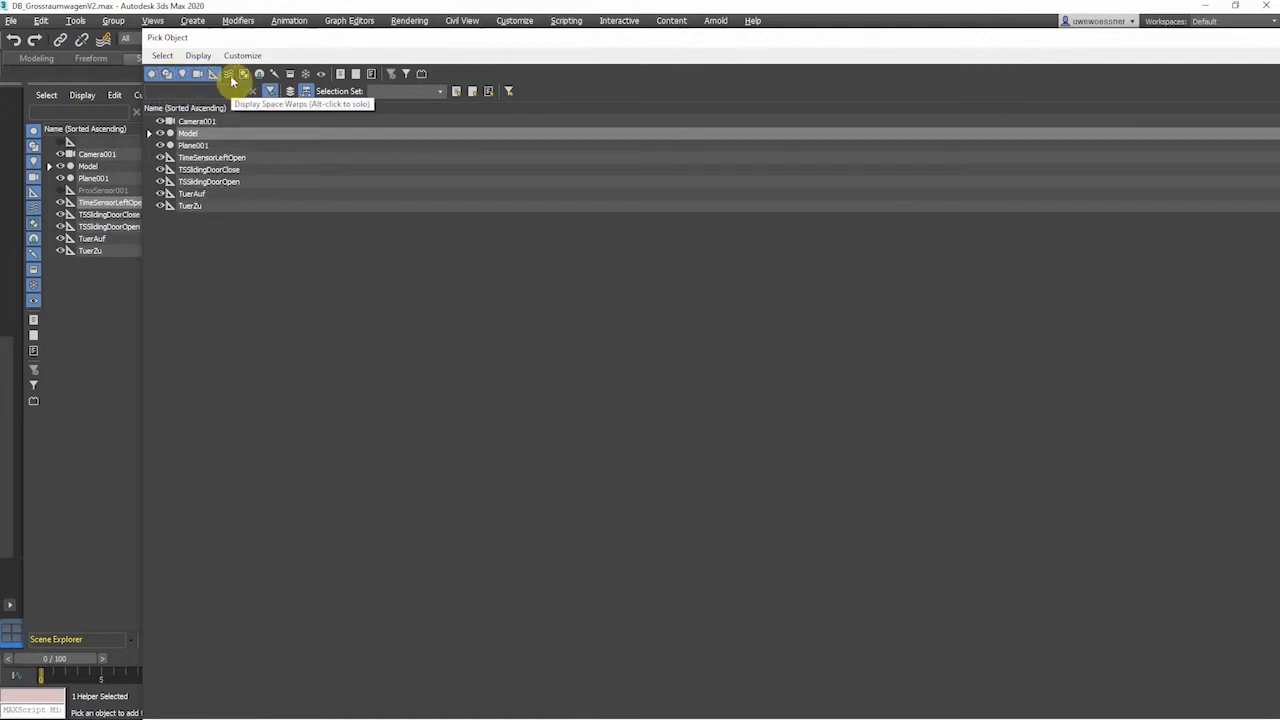
{"action": "left_click", "coordinate": [229, 75]}
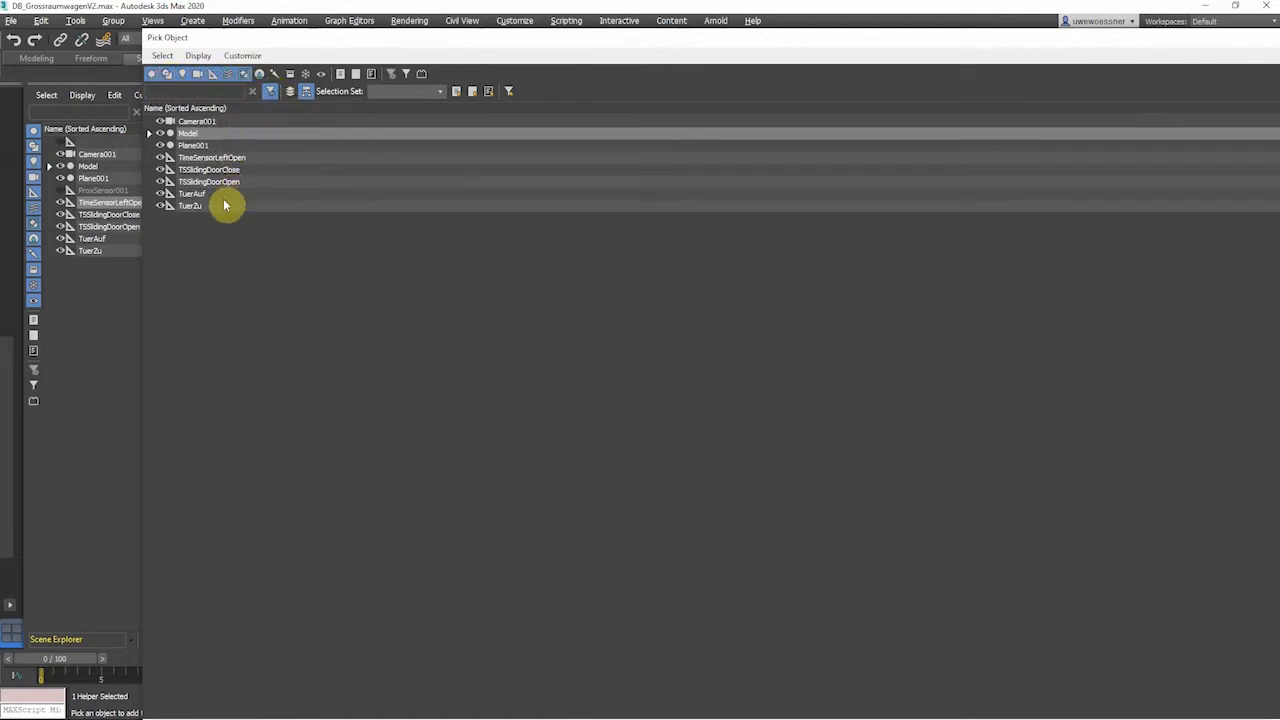
{"action": "left_click", "coordinate": [150, 133]}
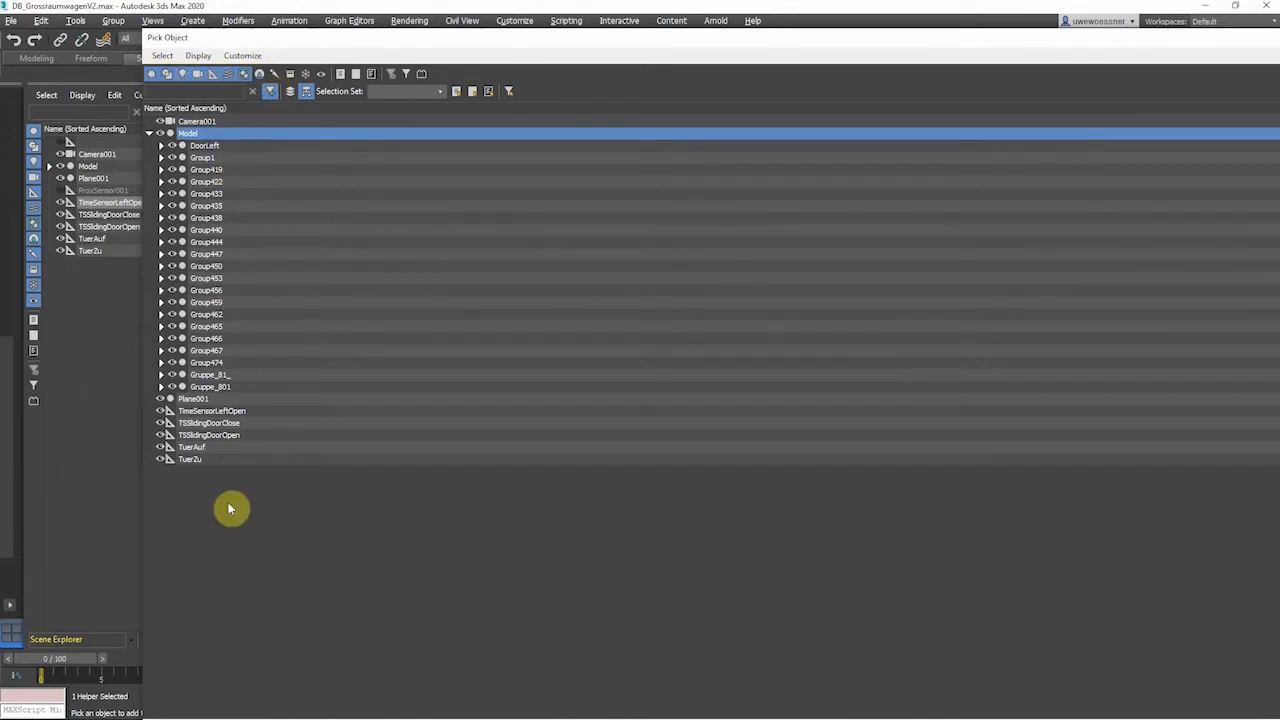
{"action": "left_click", "coordinate": [205, 147]}
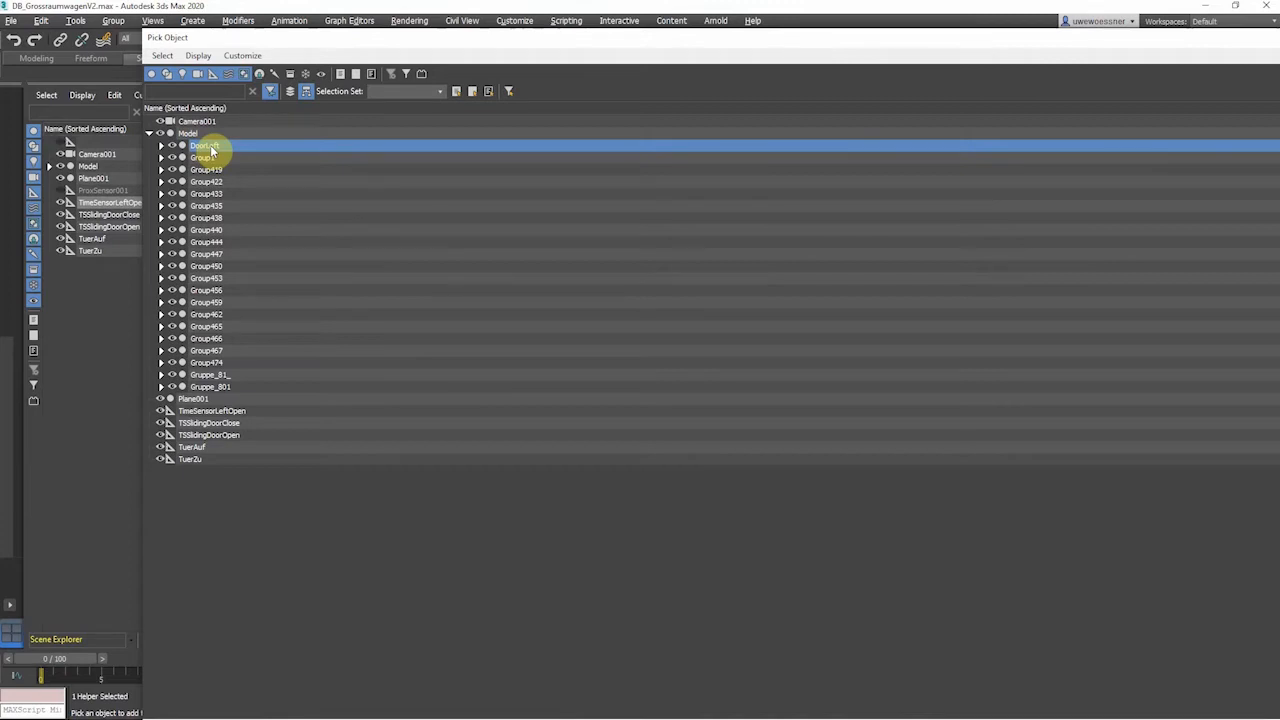
{"action": "double_click", "coordinate": [210, 148]}
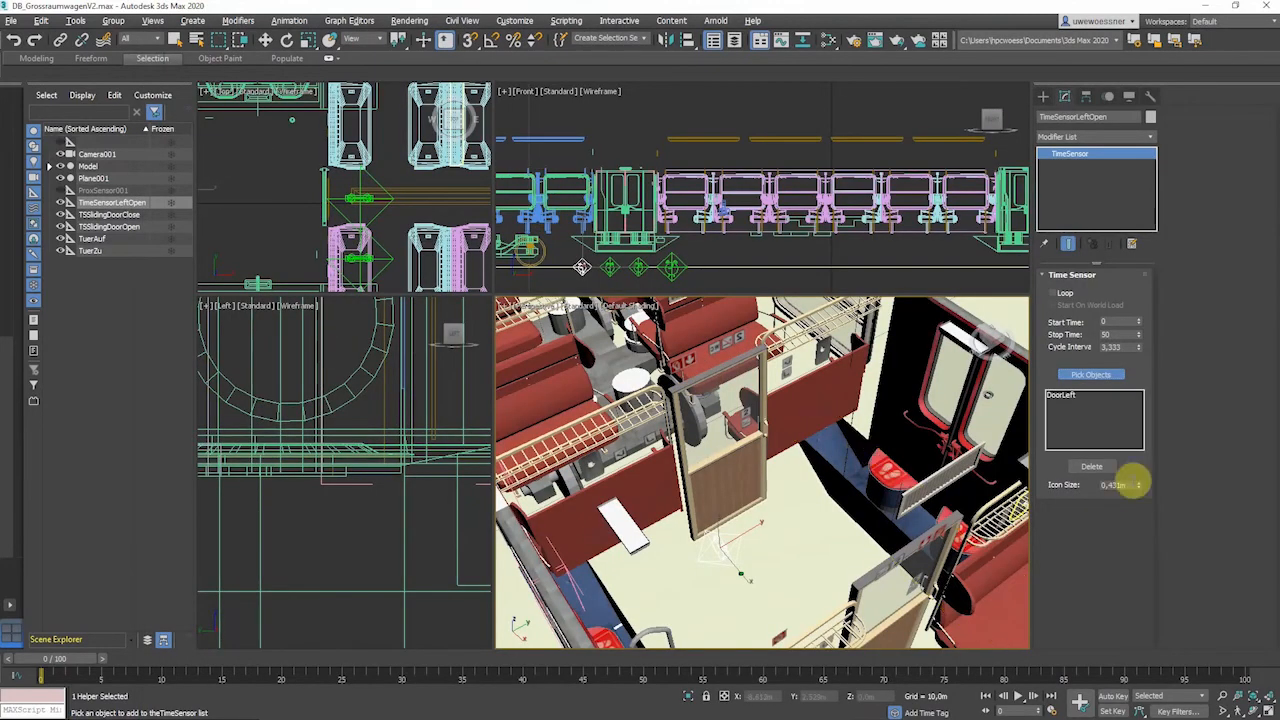
{"action": "left_click", "coordinate": [1088, 372]}
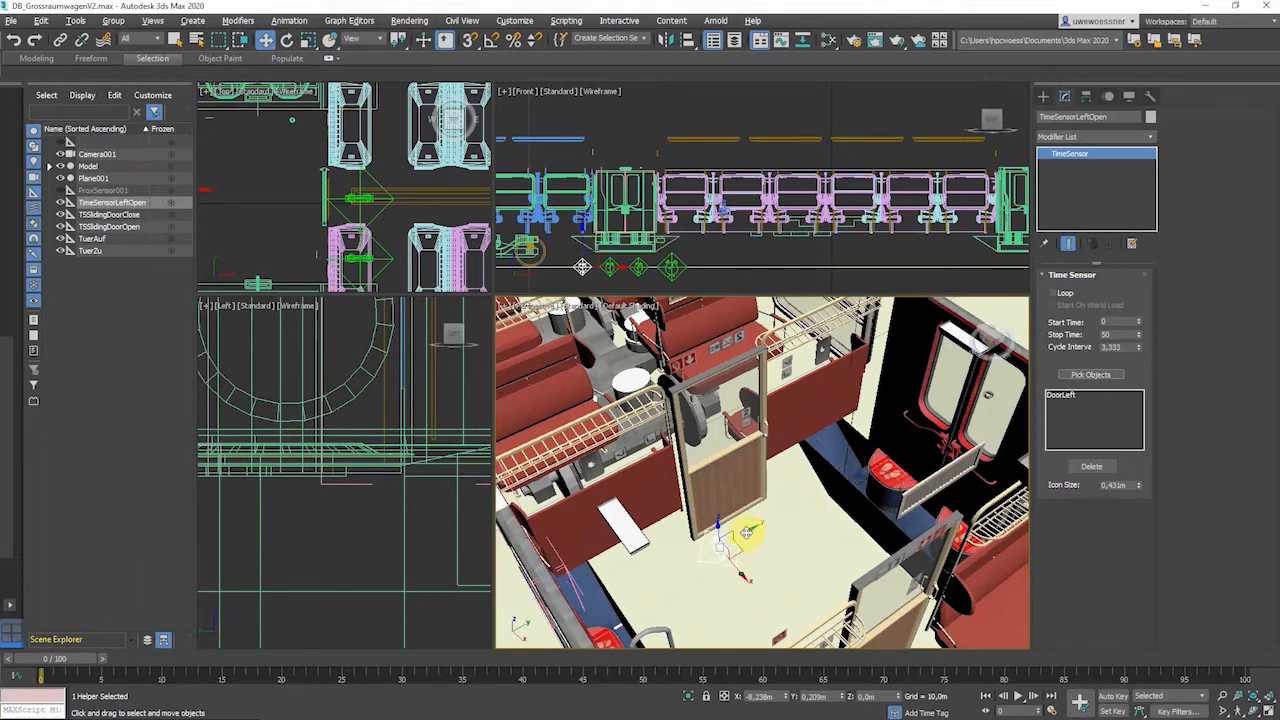
Clone the time sensor along its Y axis to about Y 0.65 m as an independent copy named TimeSensorLeftClose.
{"action": "left_click_drag", "start_coordinate": [746, 532], "coordinate": [776, 530], "text": "shift"}
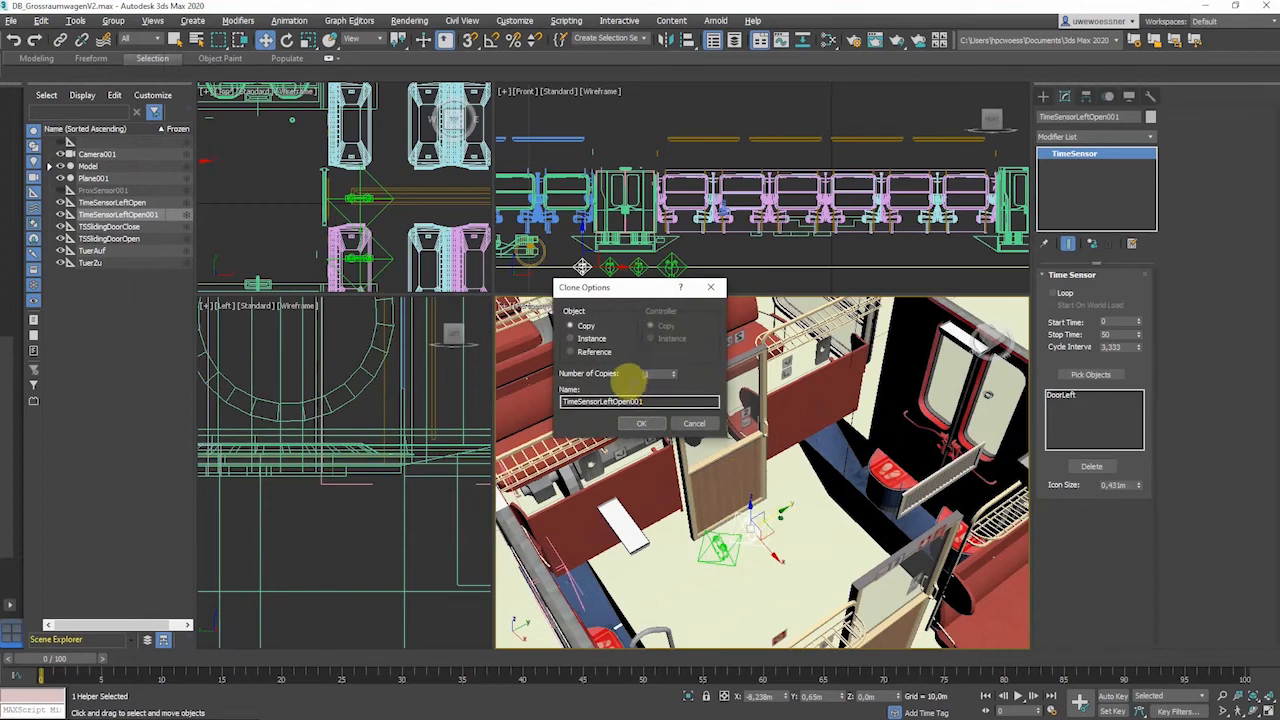
{"action": "double_click", "coordinate": [620, 401]}
{"action": "left_click", "coordinate": [604, 401]}
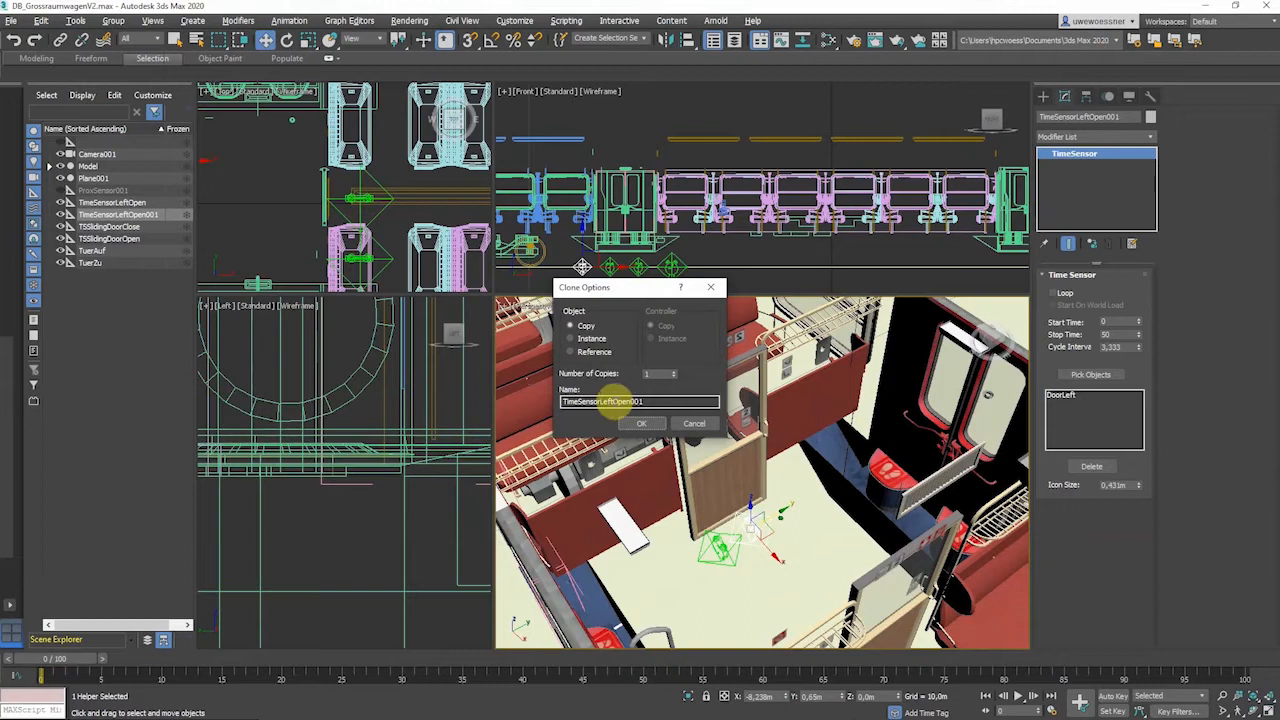
{"action": "mouse_move", "coordinate": [606, 401]}
{"action": "left_mouse_down"}
{"action": "mouse_move", "coordinate": [686, 403]}
{"action": "mouse_move", "coordinate": [551, 403]}
{"action": "left_mouse_up"}
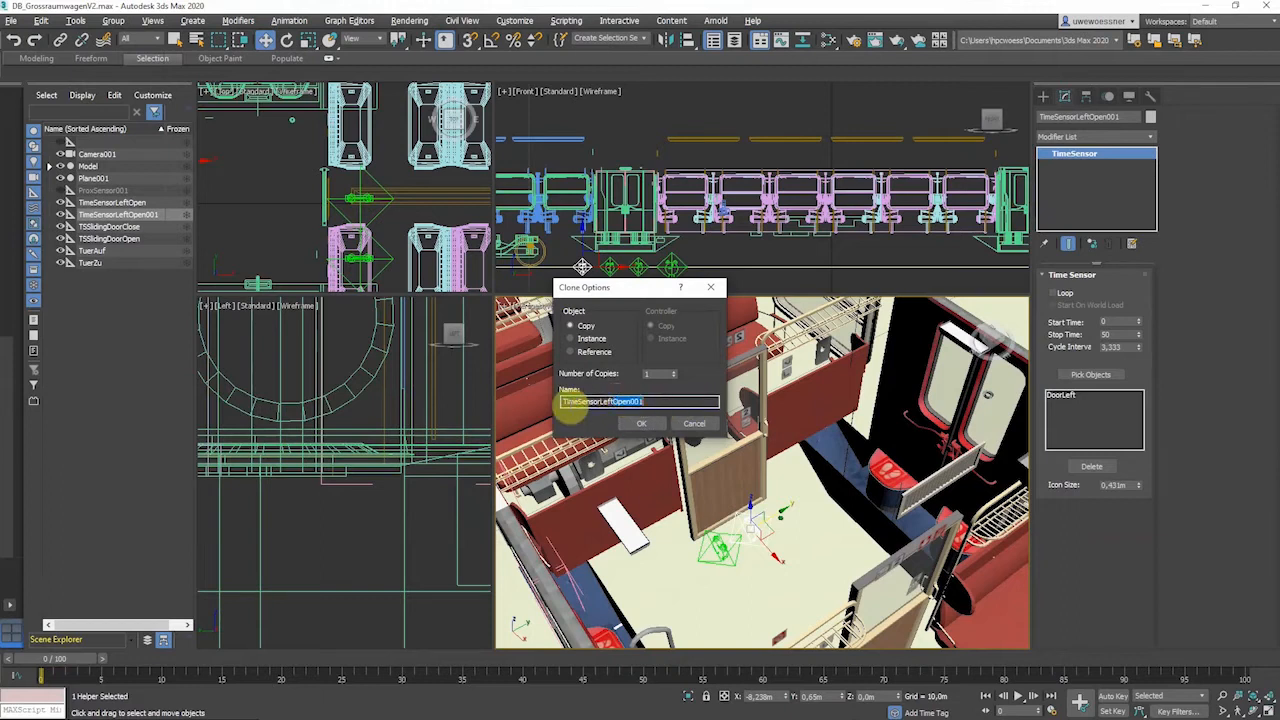
{"action": "type", "text": "Clos"}
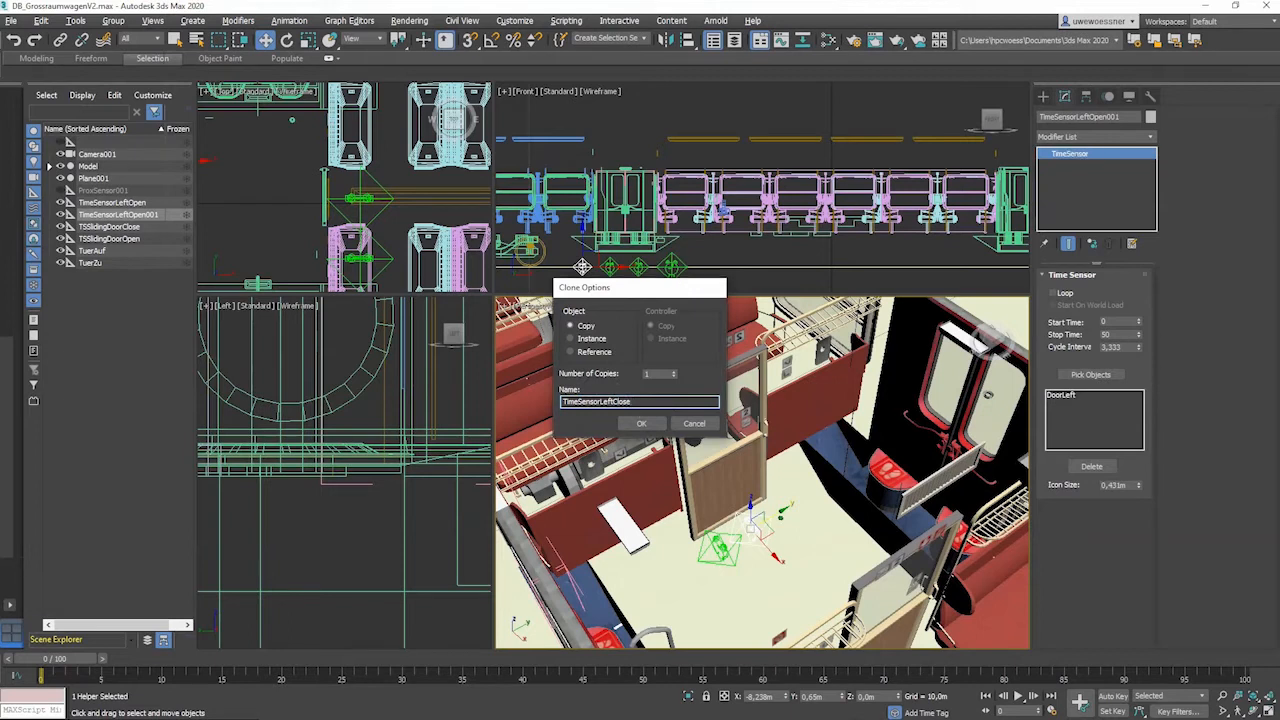
{"action": "key", "text": "Return"}
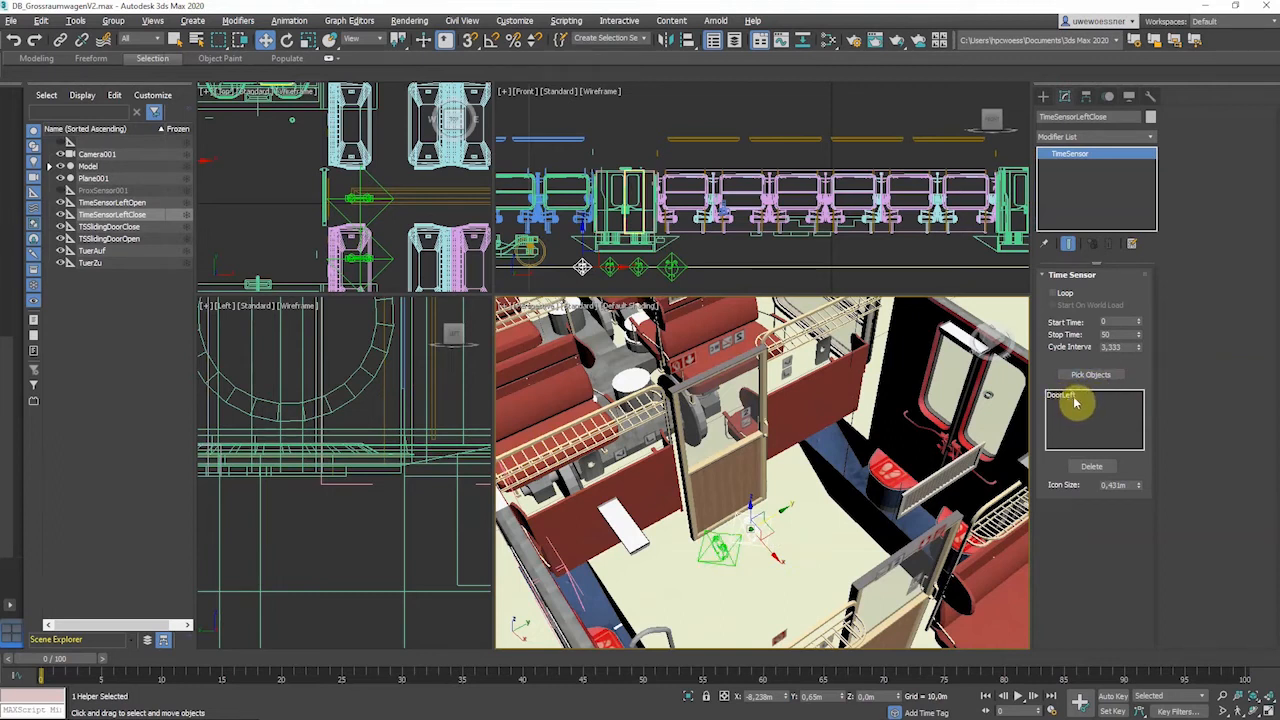
Set TimeSensorLeftClose to start at 50 and stop at 100, and deselect the sensor.
{"action": "double_click", "coordinate": [1104, 322]}
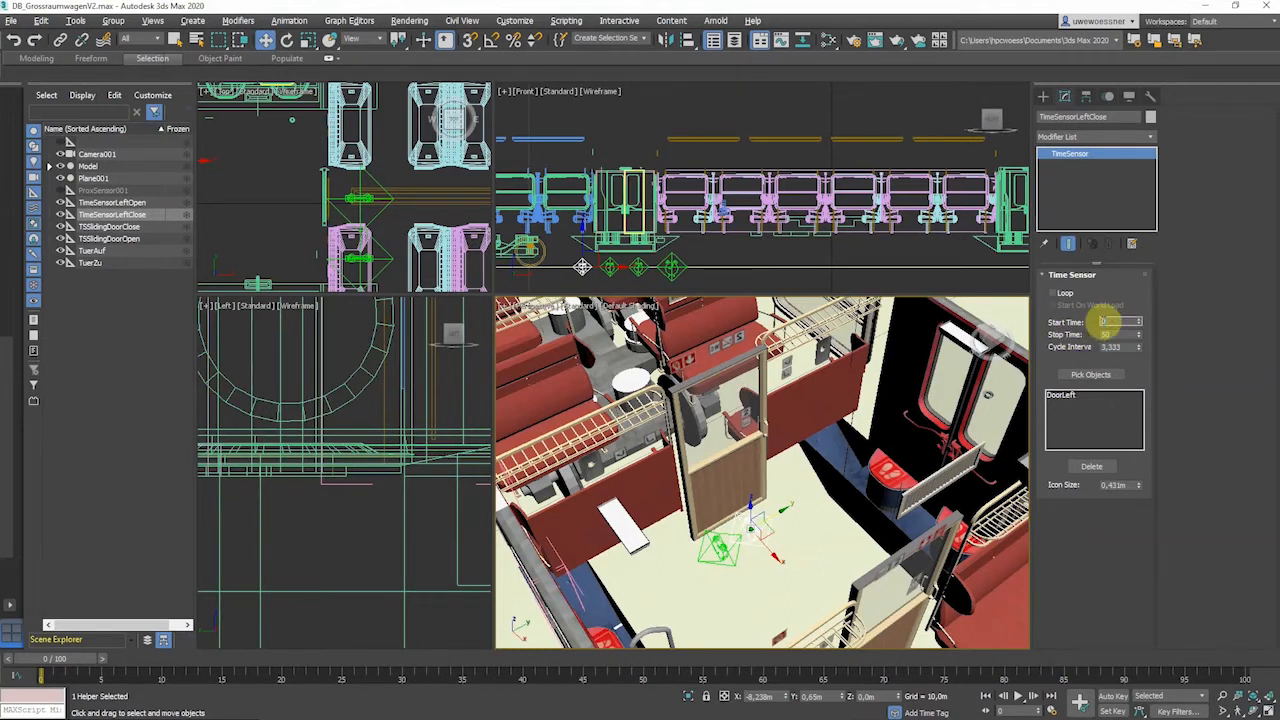
{"action": "type", "text": "5"}
{"action": "key", "text": "Tab"}
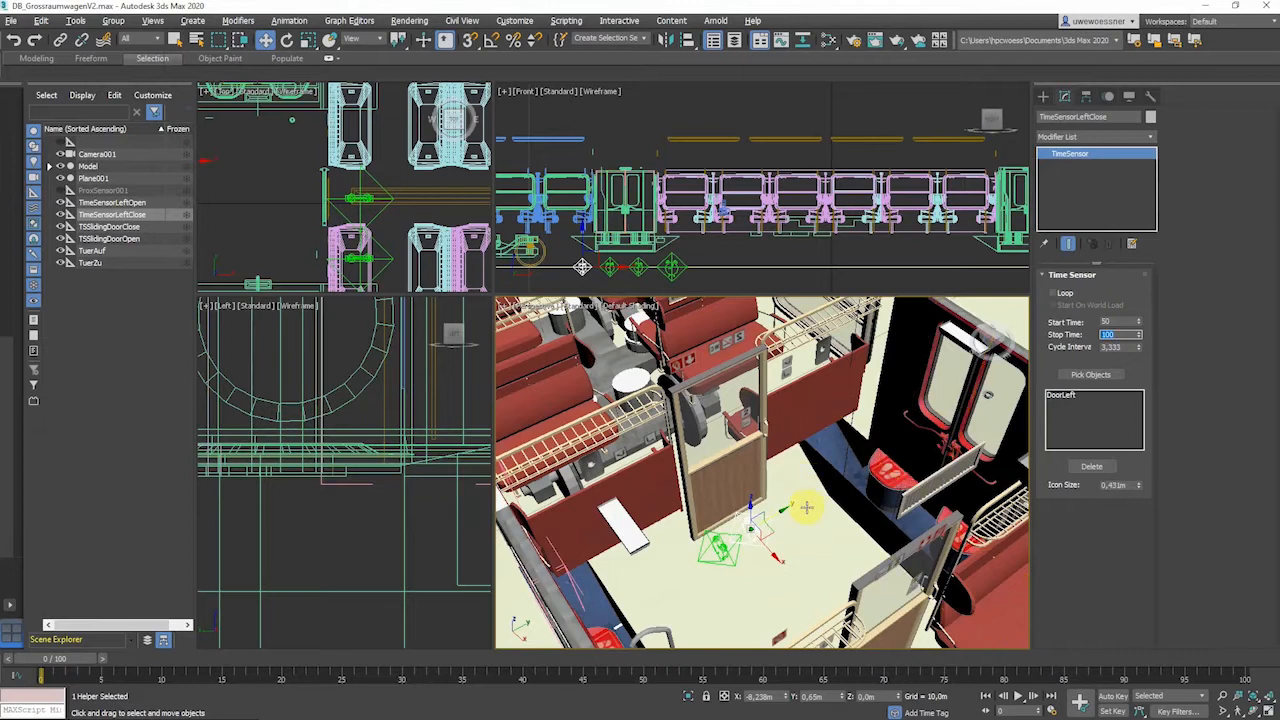
{"action": "left_click", "coordinate": [811, 521]}
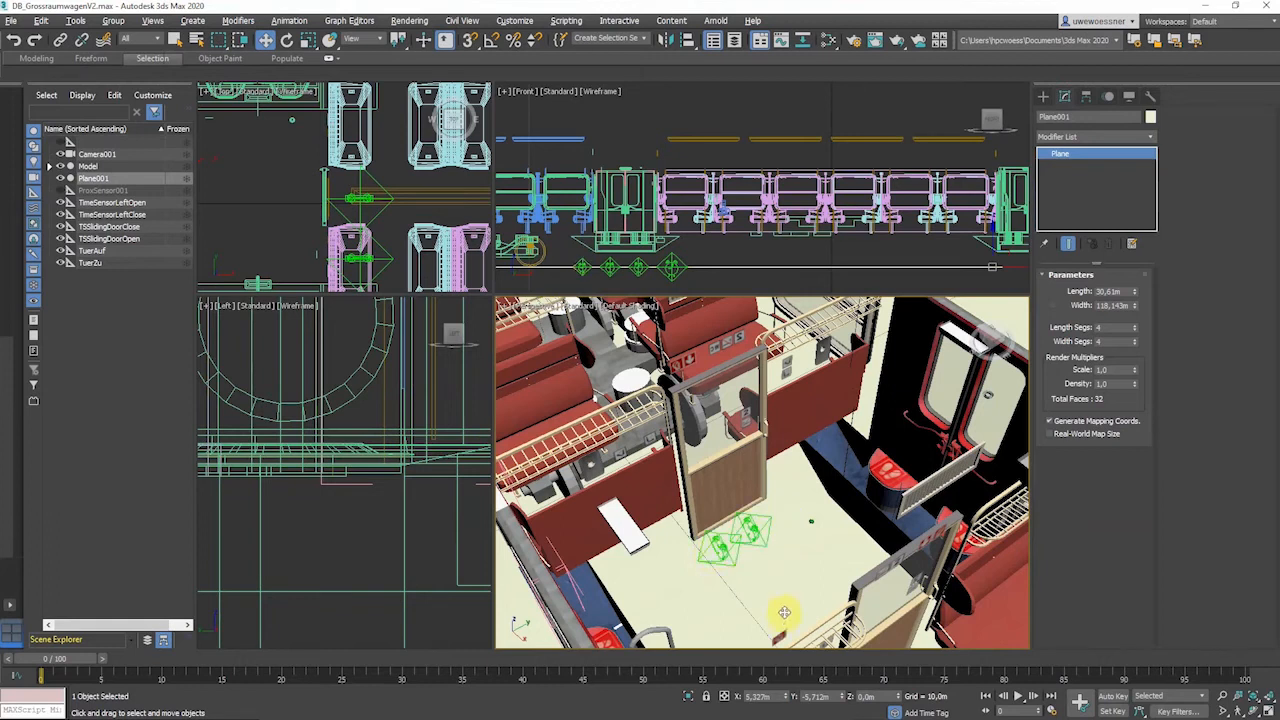
Create a VRML97 TouchSensor helper with an icon size of about 0.539 m on the floor beside the two new time sensors.
{"action": "left_click", "coordinate": [1044, 97]}
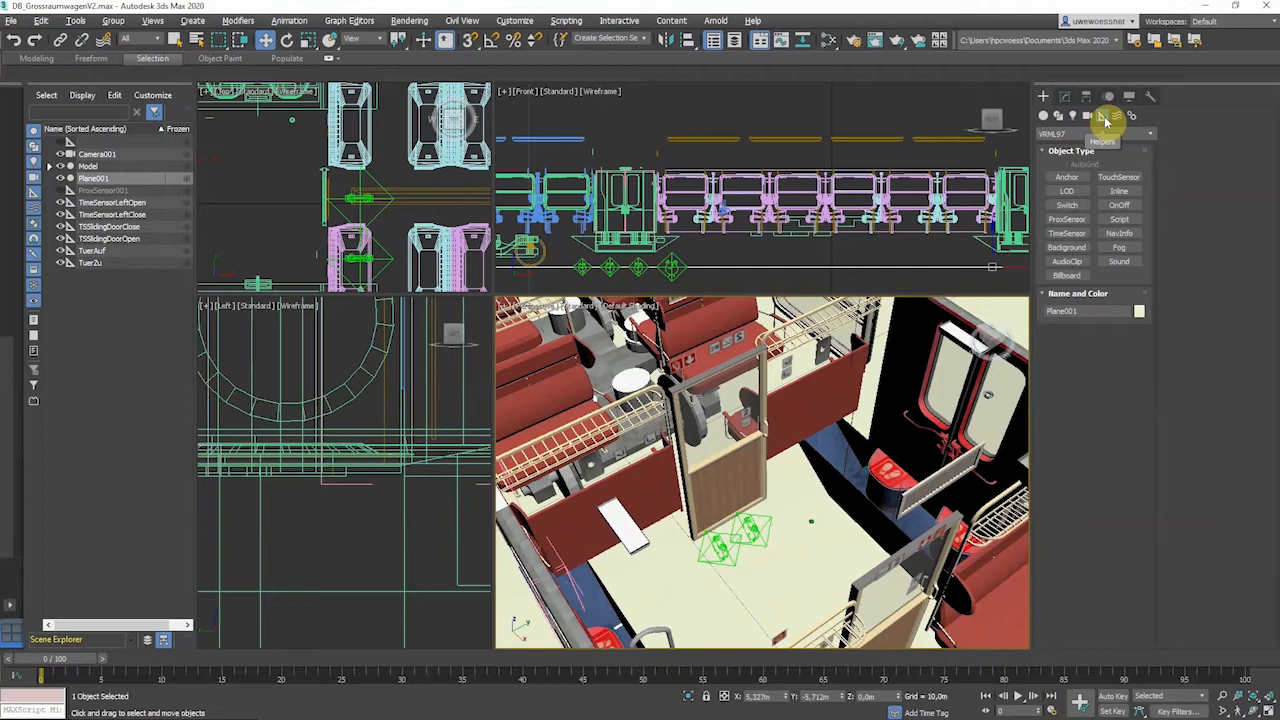
{"action": "left_click", "coordinate": [1148, 133]}
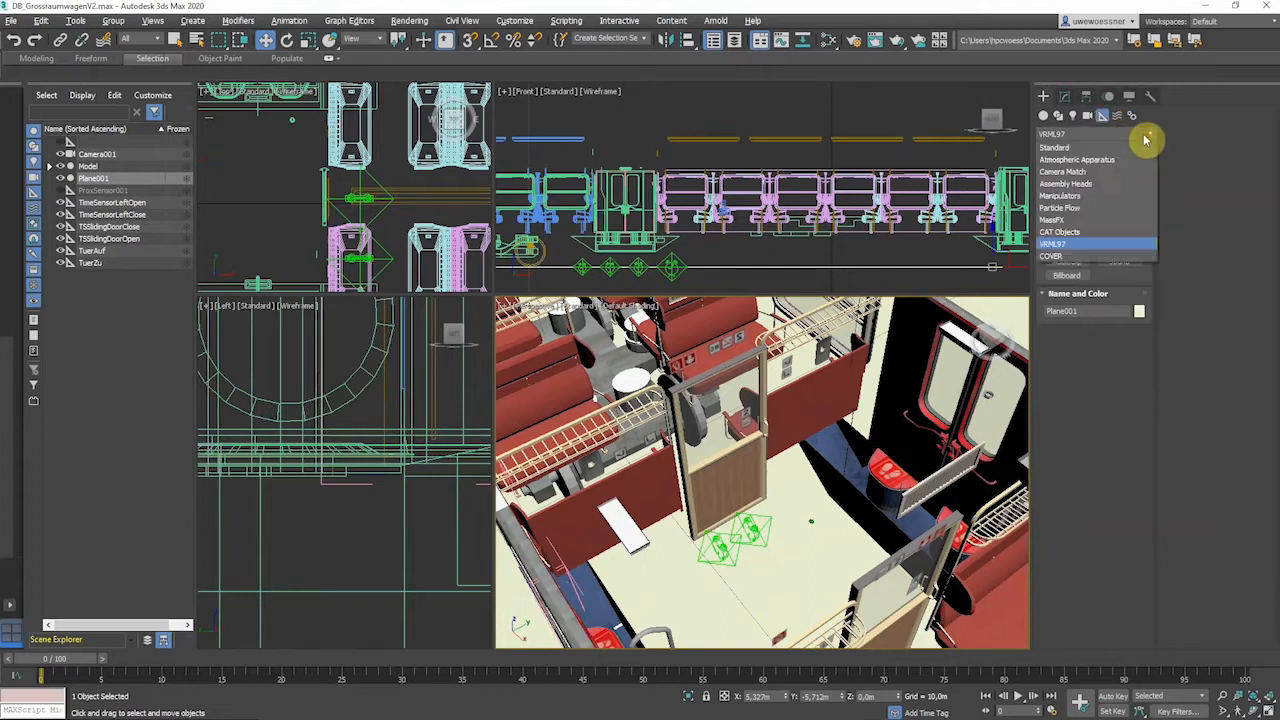
{"action": "left_click", "coordinate": [1097, 250]}
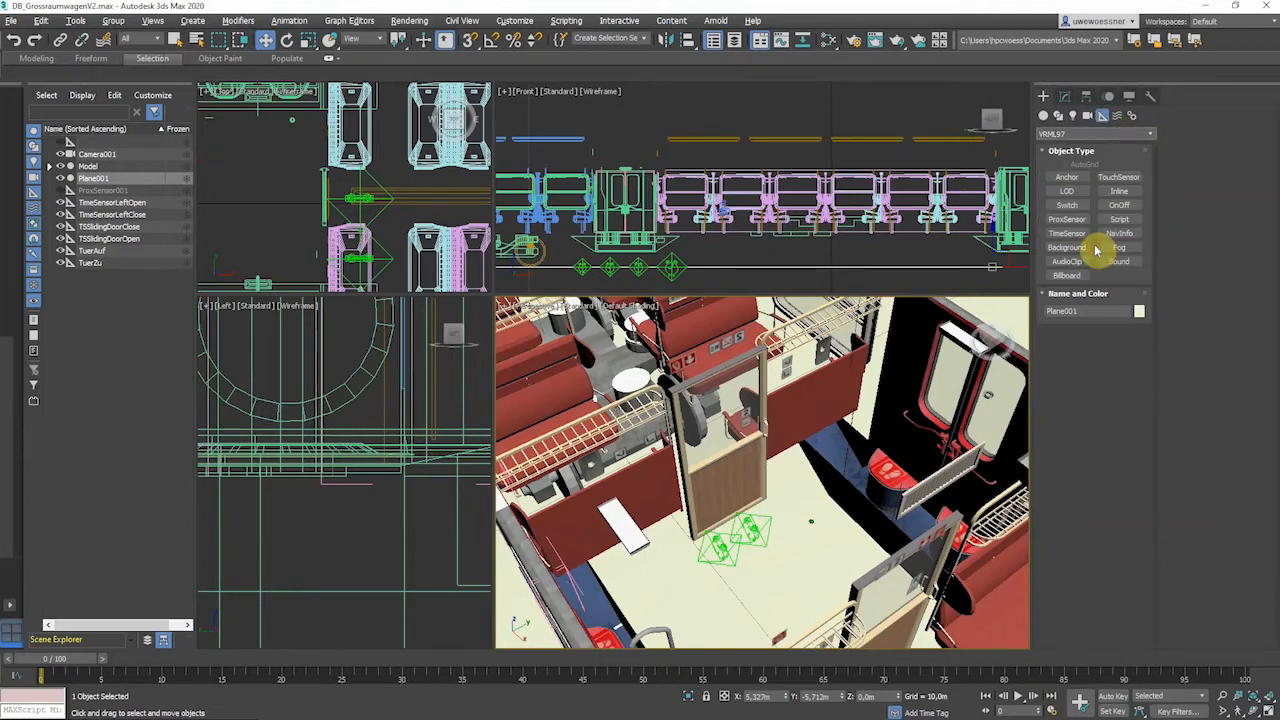
{"action": "left_click", "coordinate": [1112, 178]}
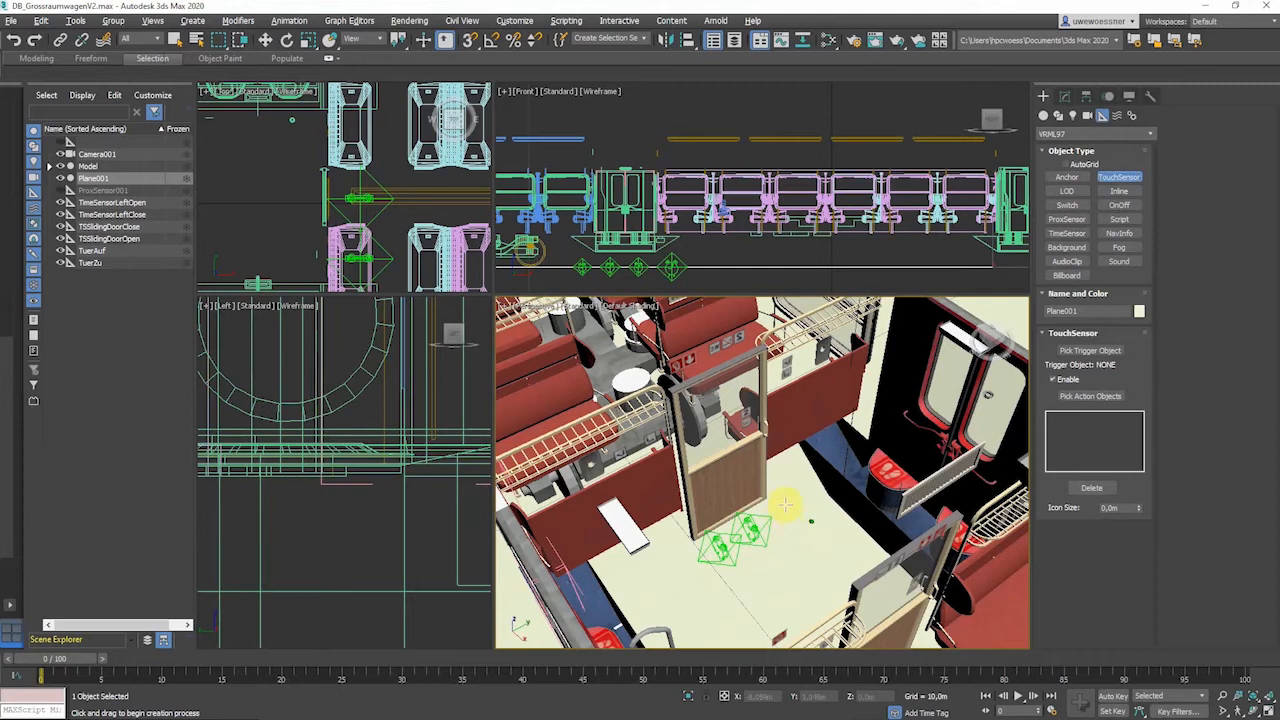
{"action": "left_click_drag", "start_coordinate": [783, 511], "coordinate": [798, 546]}
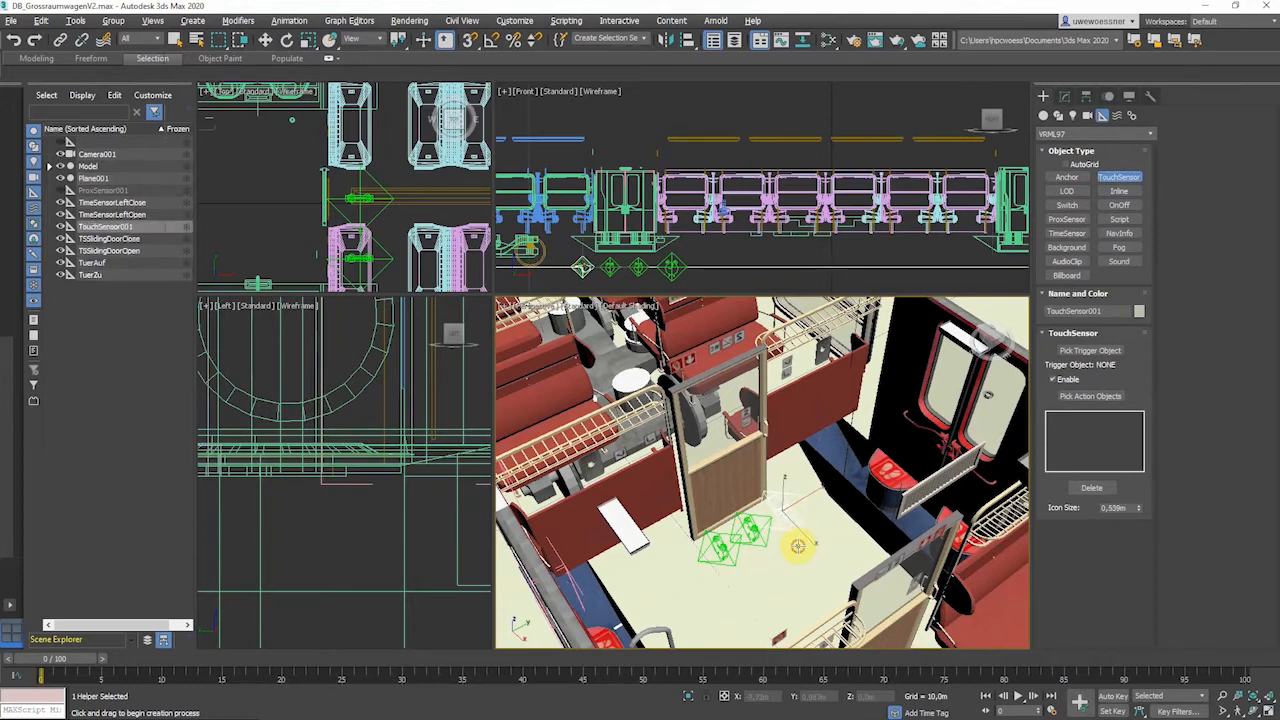
Assign the sliding door's handle, Mesh942, as the trigger object of the new touch sensor.
{"action": "scroll", "coordinate": [779, 530], "scroll_direction": "up", "scroll_amount": 5}
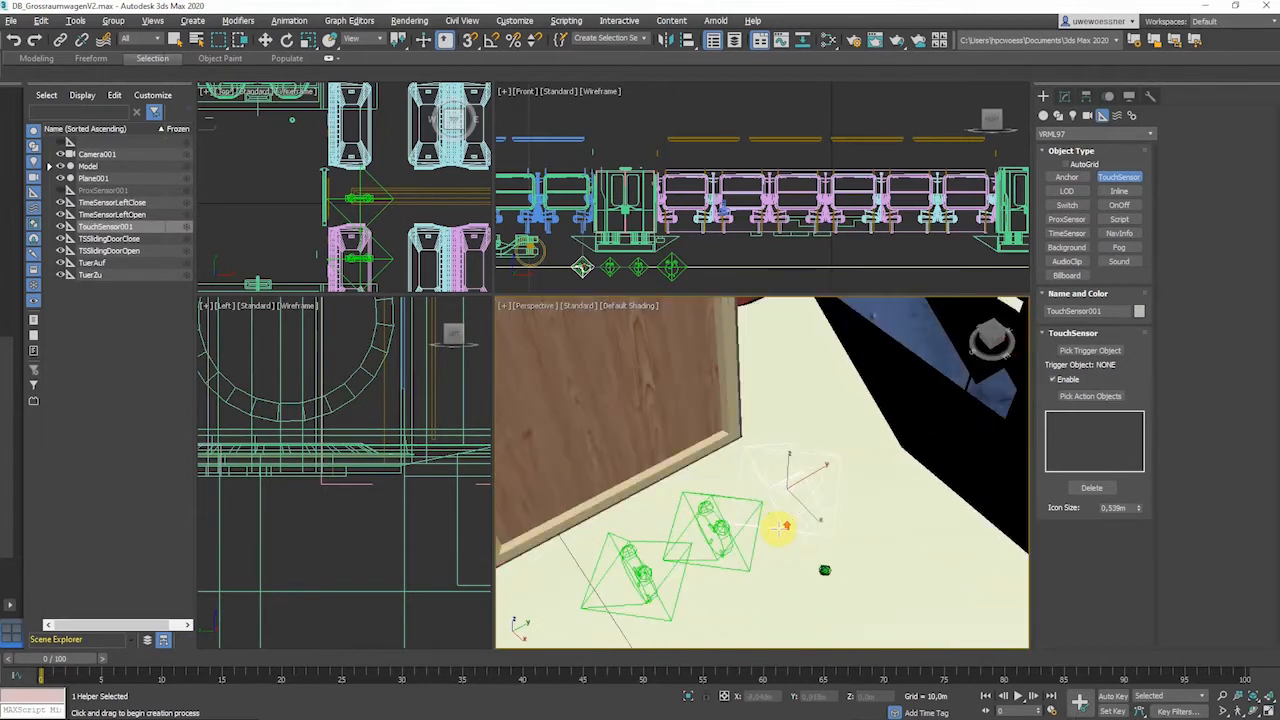
{"action": "mouse_move", "coordinate": [797, 529]}
{"action": "middle_mouse_down", "text": "alt"}
{"action": "mouse_move", "coordinate": [831, 526]}
{"action": "mouse_move", "coordinate": [834, 486]}
{"action": "mouse_move", "coordinate": [786, 512]}
{"action": "middle_mouse_up", "text": "alt"}
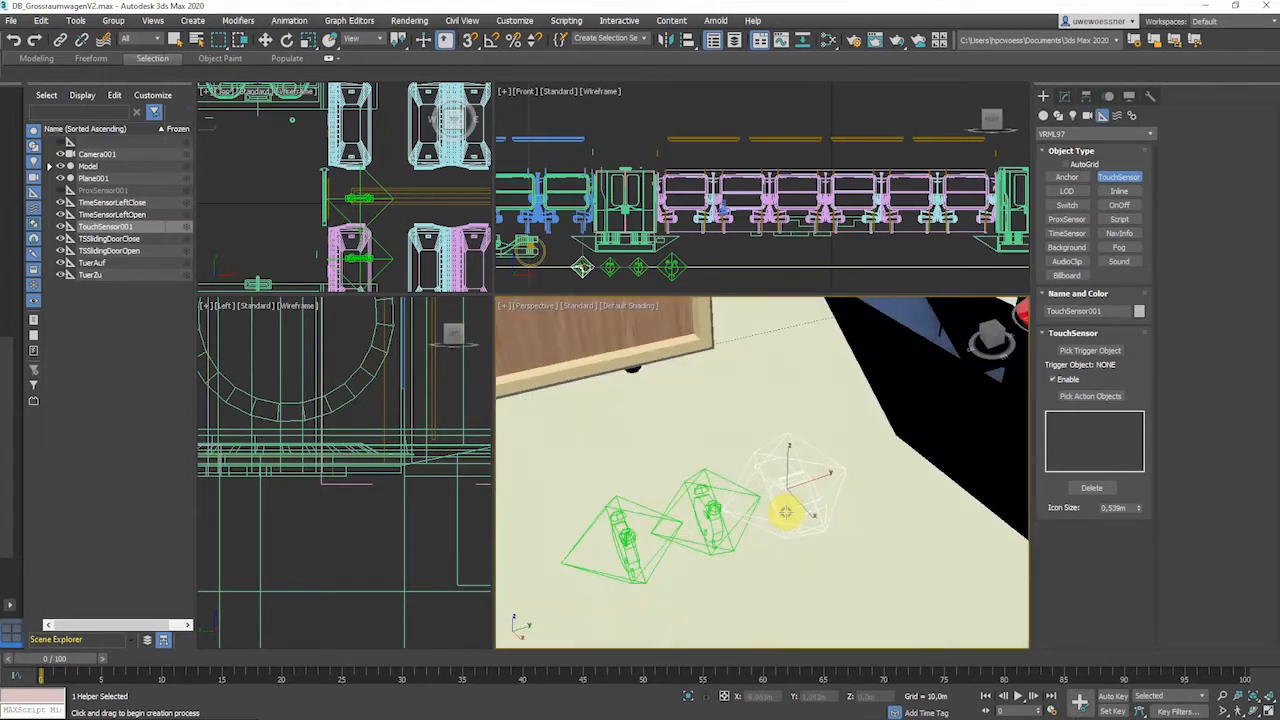
{"action": "scroll", "coordinate": [786, 512], "scroll_direction": "down", "scroll_amount": 5}
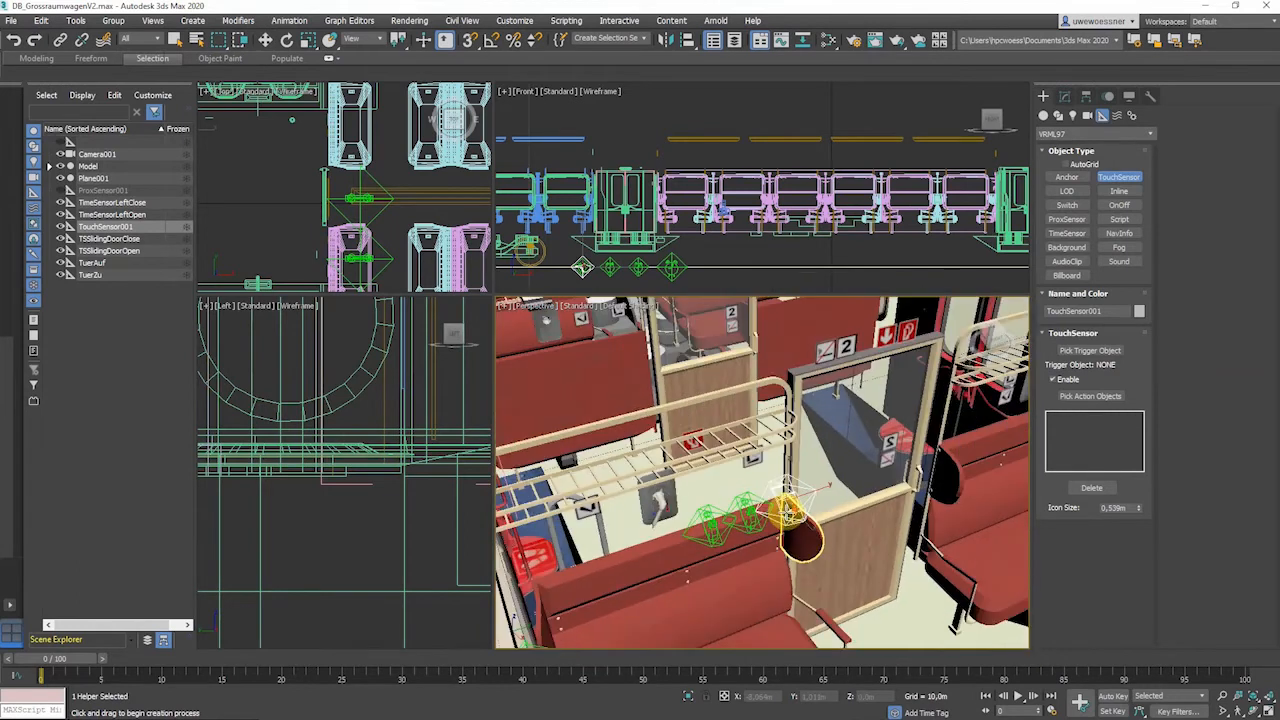
{"action": "middle_click_drag", "start_coordinate": [790, 500], "coordinate": [795, 500], "text": "alt"}
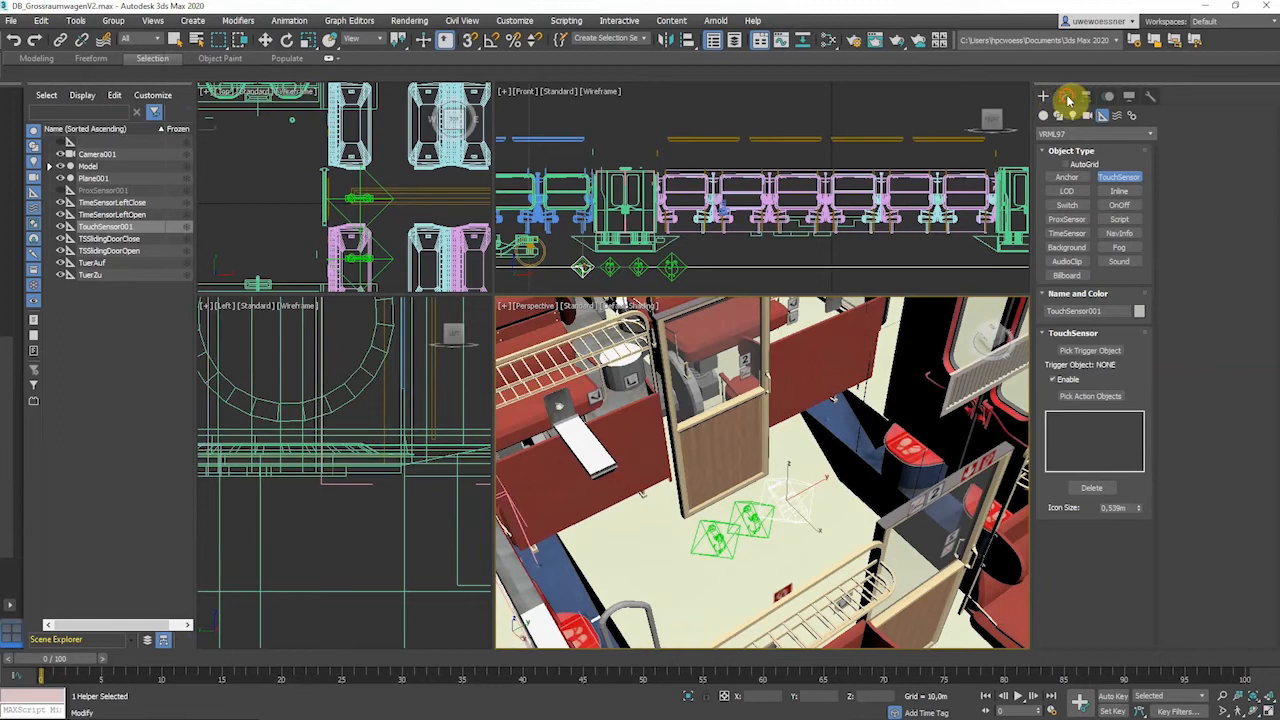
{"action": "left_click", "coordinate": [1066, 98]}
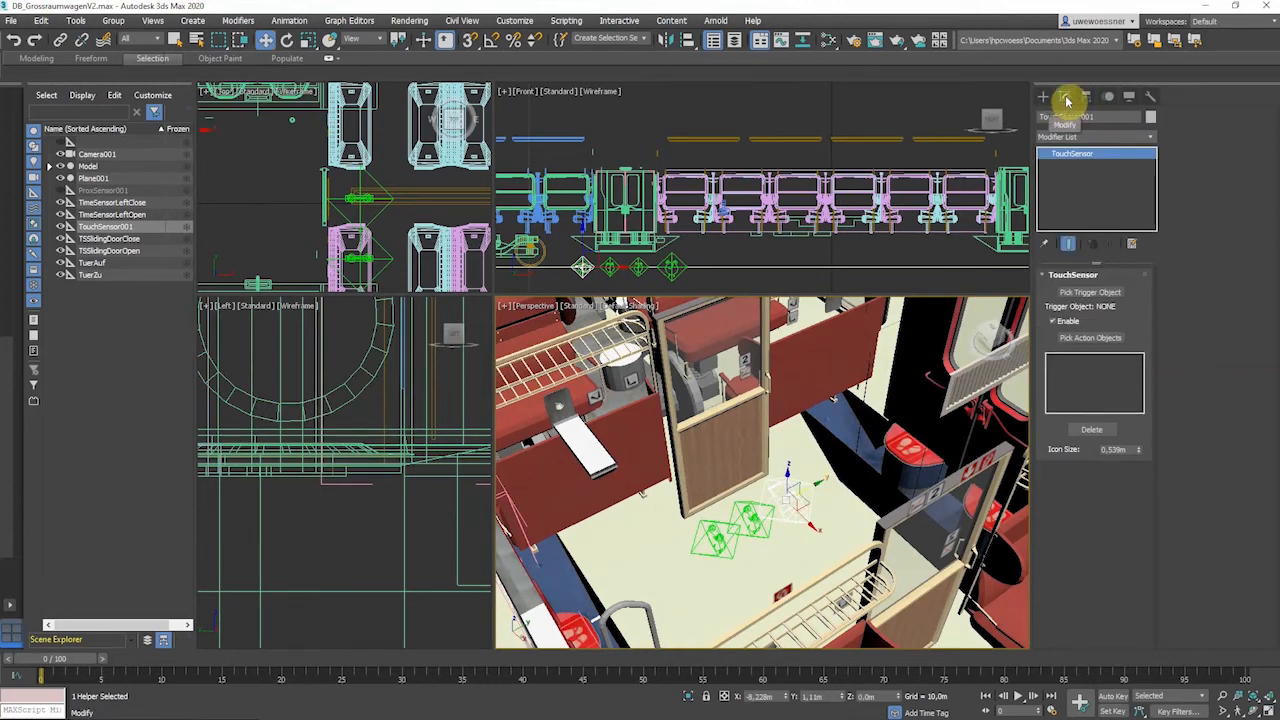
{"action": "left_click", "coordinate": [1090, 293]}
{"action": "scroll", "coordinate": [763, 383], "scroll_direction": "up", "scroll_amount": 2}
{"action": "scroll", "coordinate": [763, 383], "scroll_direction": "down", "scroll_amount": 6}
{"action": "scroll", "coordinate": [760, 380], "scroll_direction": "up", "scroll_amount": 9}
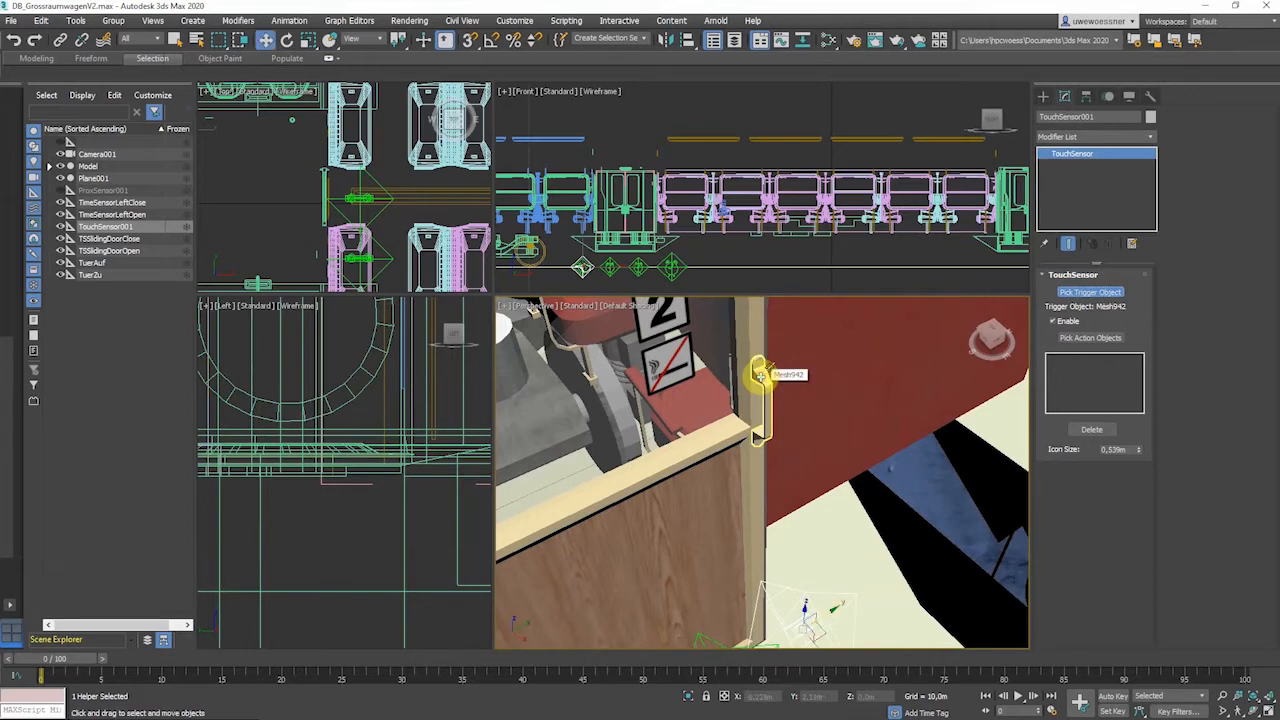
{"action": "left_click", "coordinate": [760, 375]}
Add TimeSensorLeftOpen to the touch sensor's action objects and end the picking.
{"action": "left_click", "coordinate": [1086, 340]}
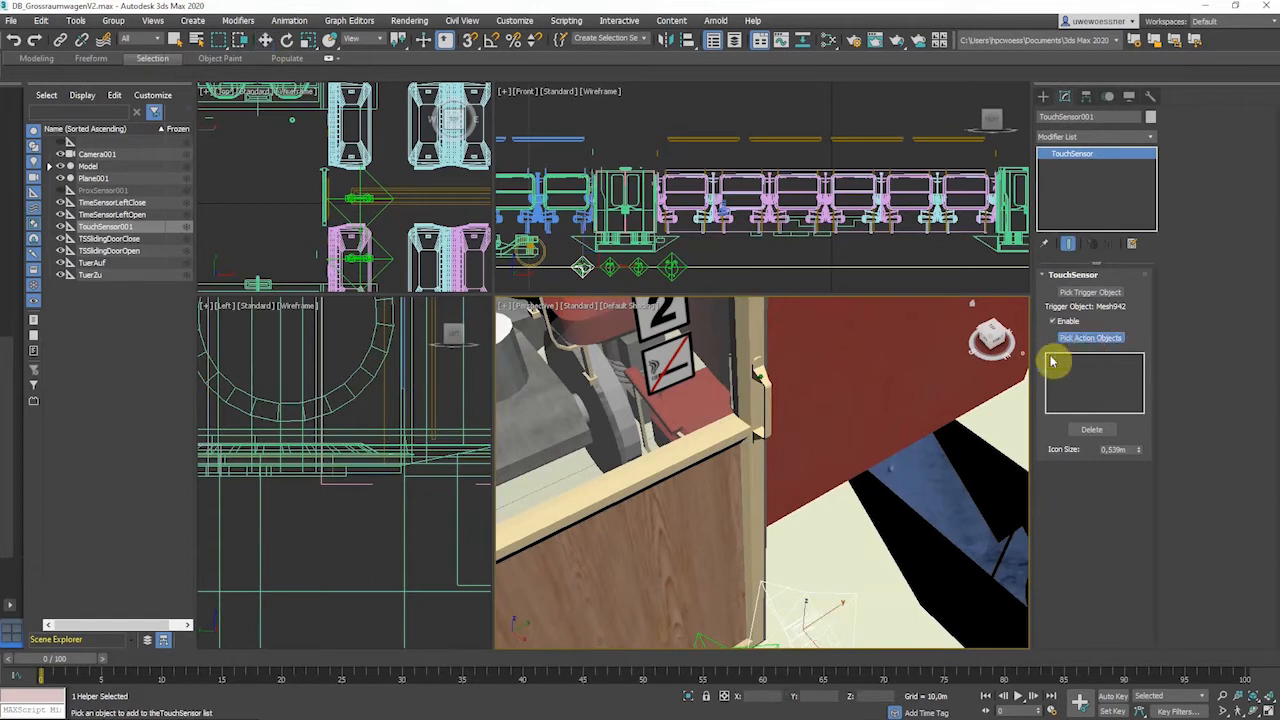
{"action": "scroll", "coordinate": [884, 384], "scroll_direction": "down", "scroll_amount": 5}
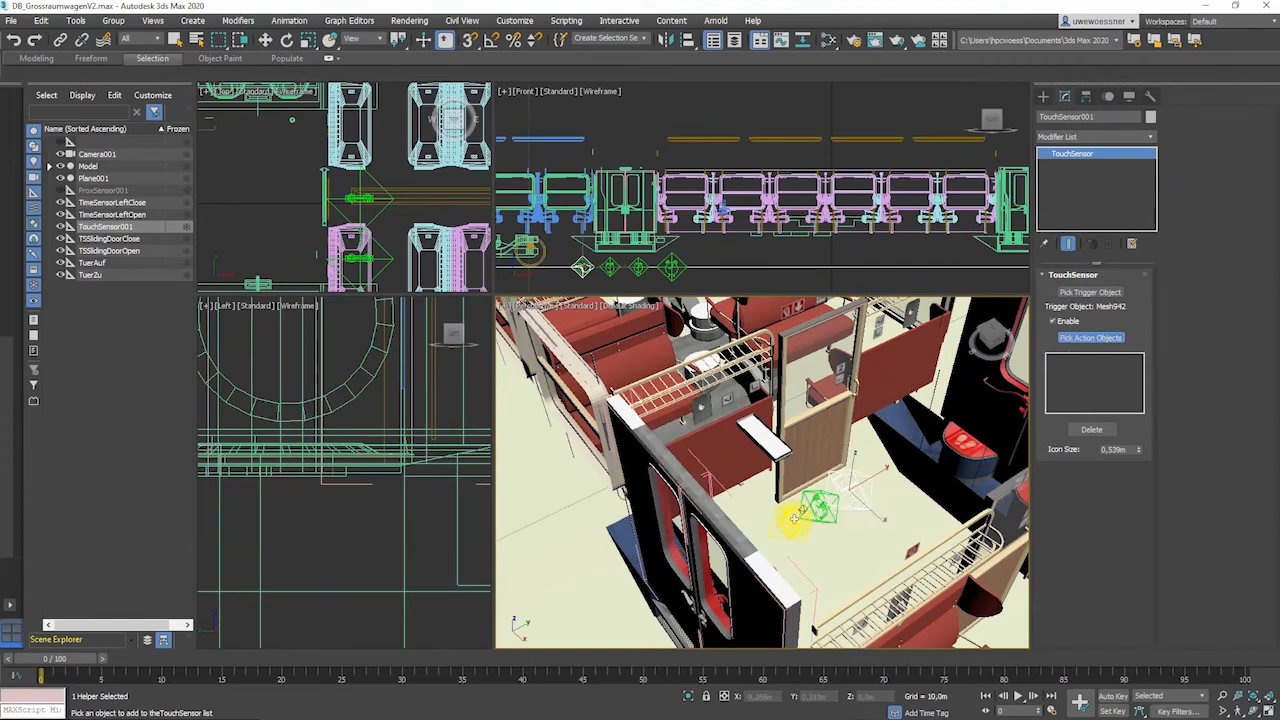
{"action": "left_click", "coordinate": [582, 267]}
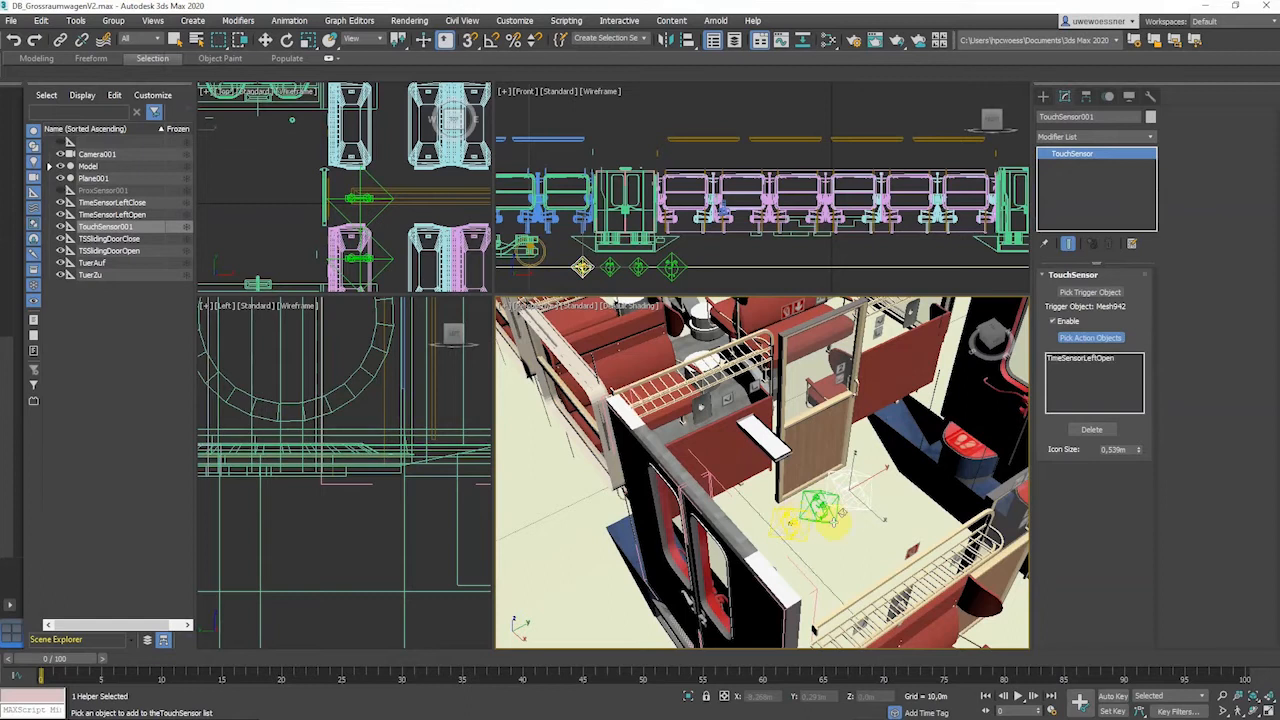
{"action": "left_click", "coordinate": [1091, 337]}
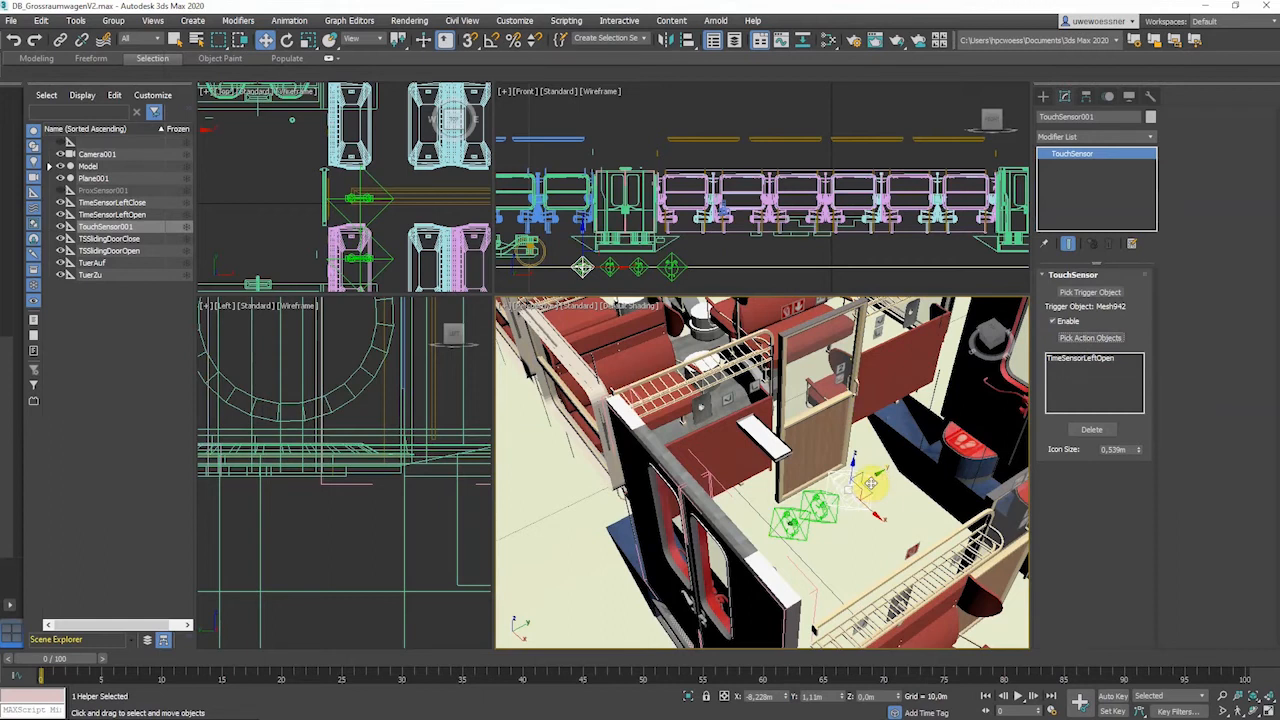
Save the scene and choose to export it as VRML97 to C:\data\vrml\train.wrl, replacing the existing file.
{"action": "left_click", "coordinate": [10, 22]}
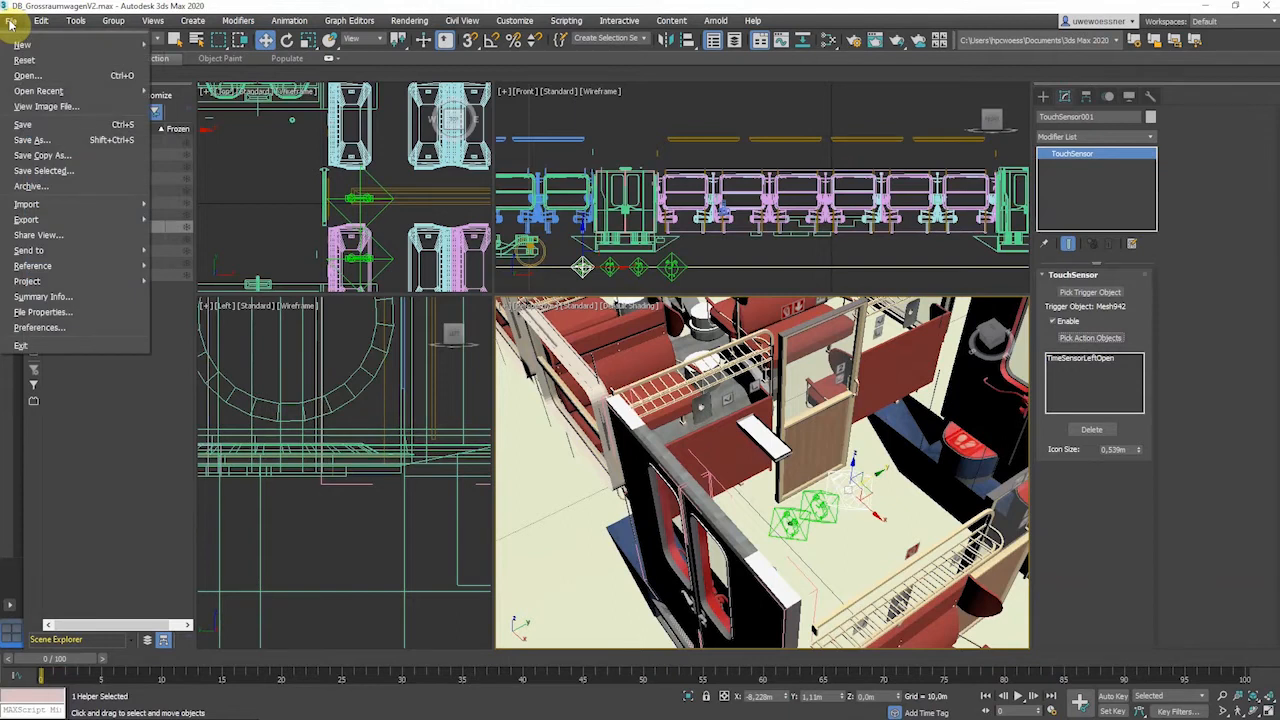
{"action": "left_click", "coordinate": [34, 130]}
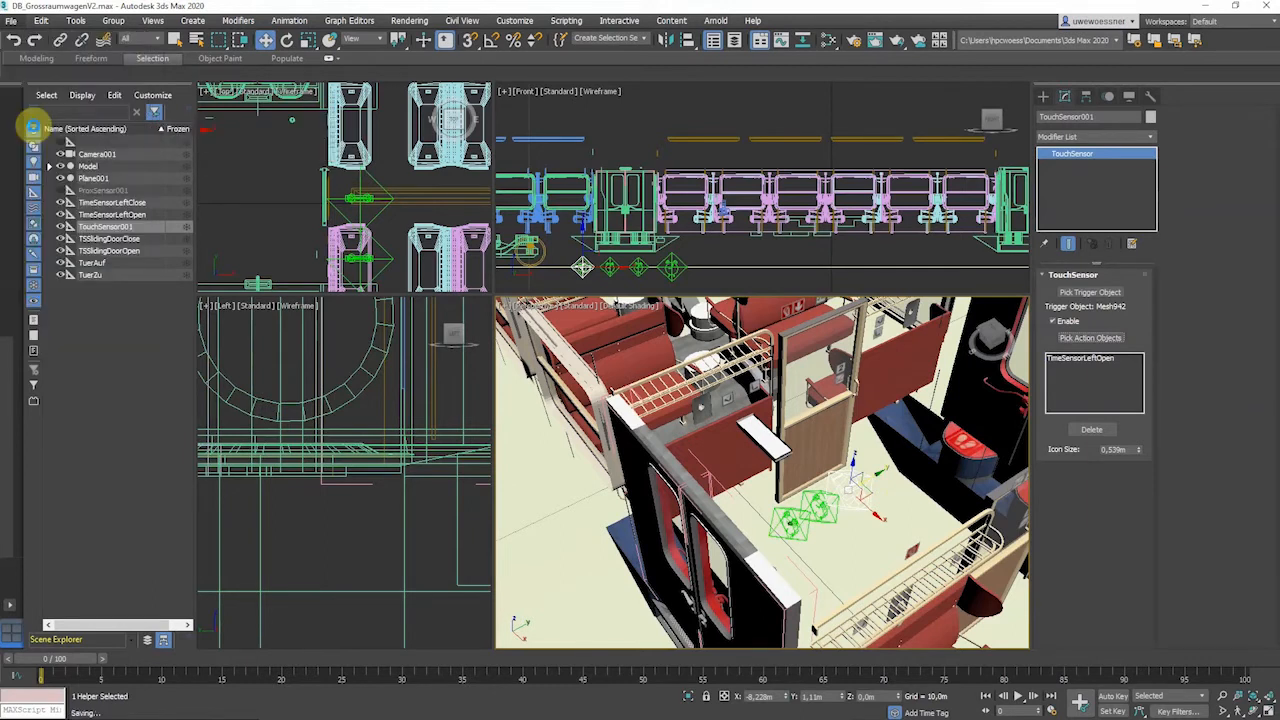
{"action": "left_click", "coordinate": [9, 21]}
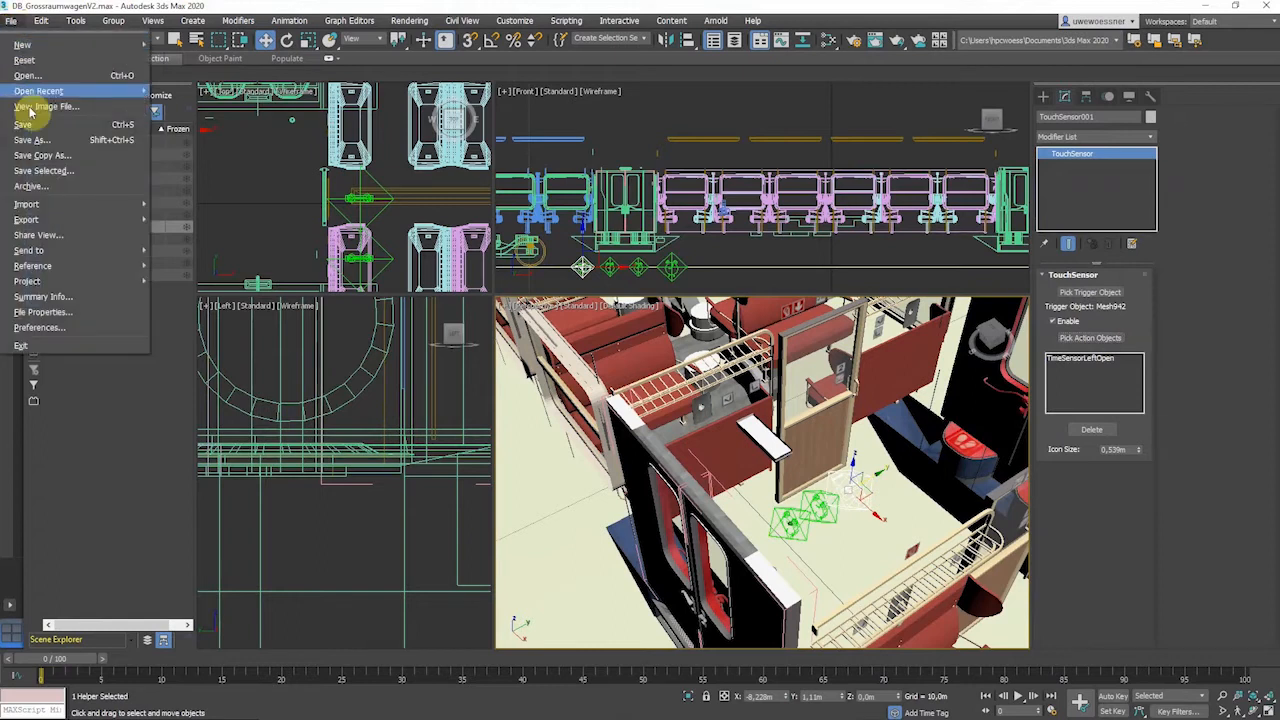
{"action": "mouse_move", "coordinate": [48, 218]}
{"action": "left_click", "coordinate": [173, 220]}
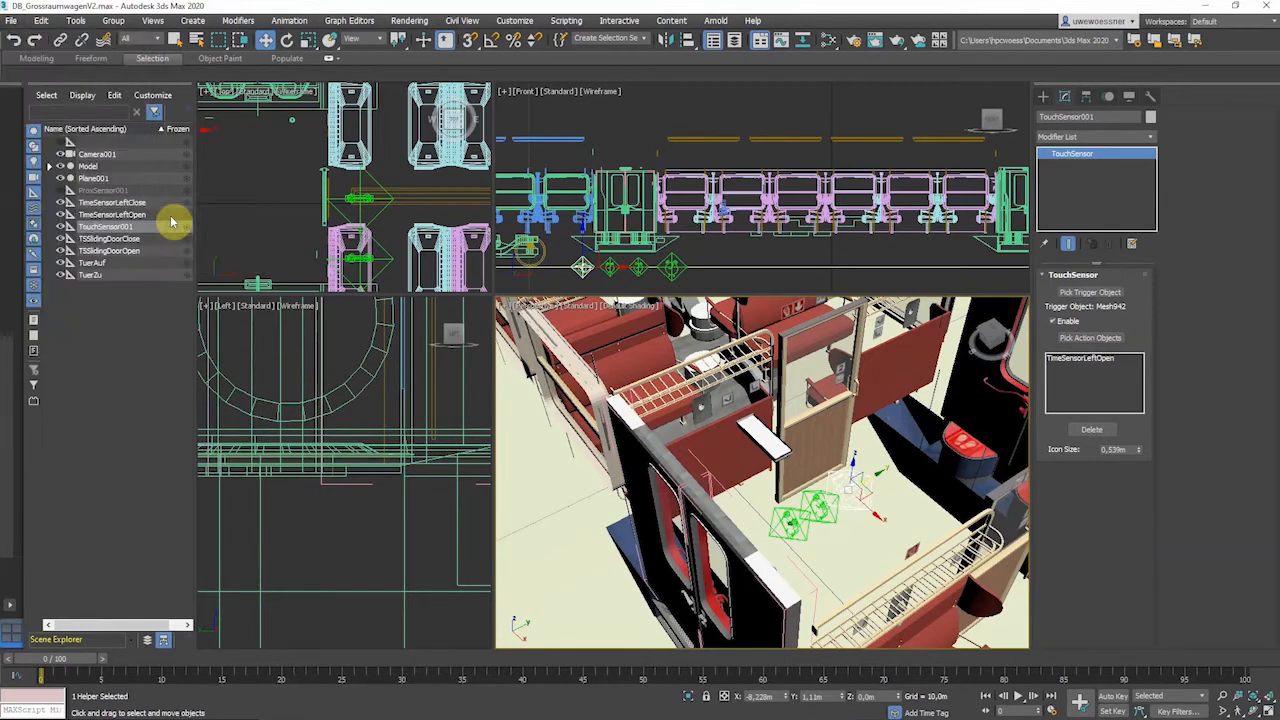
{"action": "left_click", "coordinate": [108, 142]}
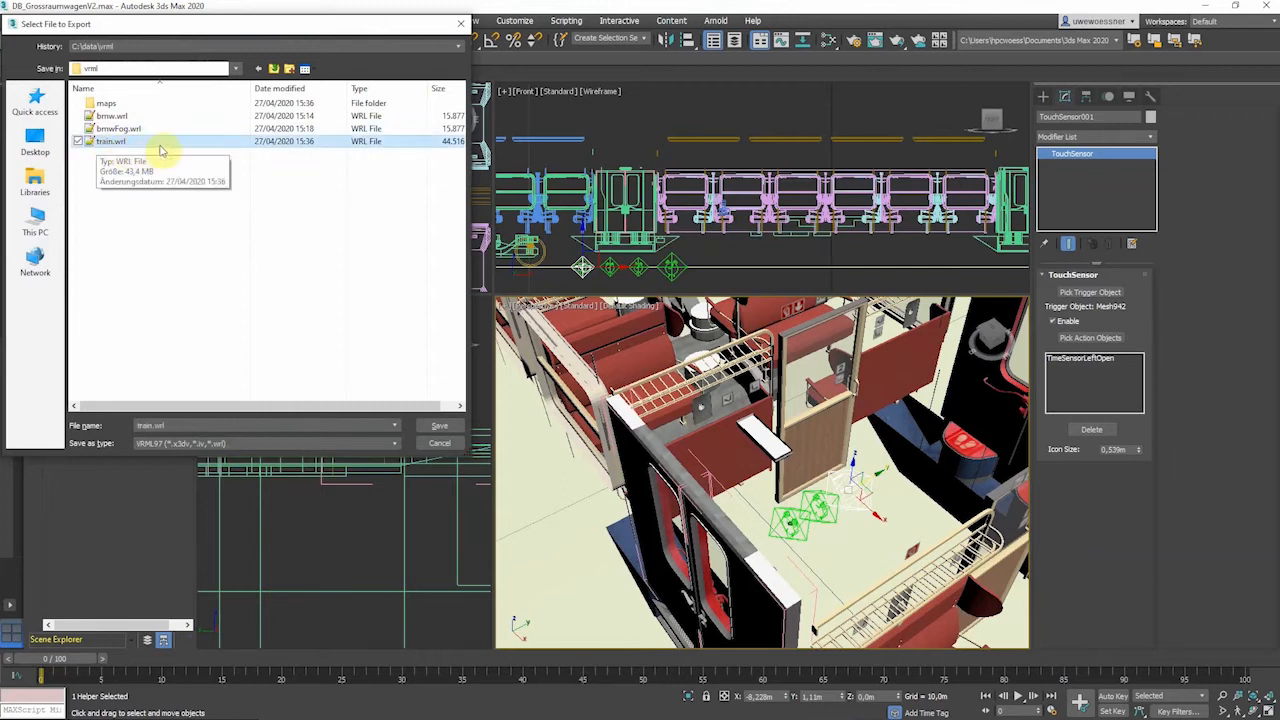
{"action": "left_click", "coordinate": [442, 430]}
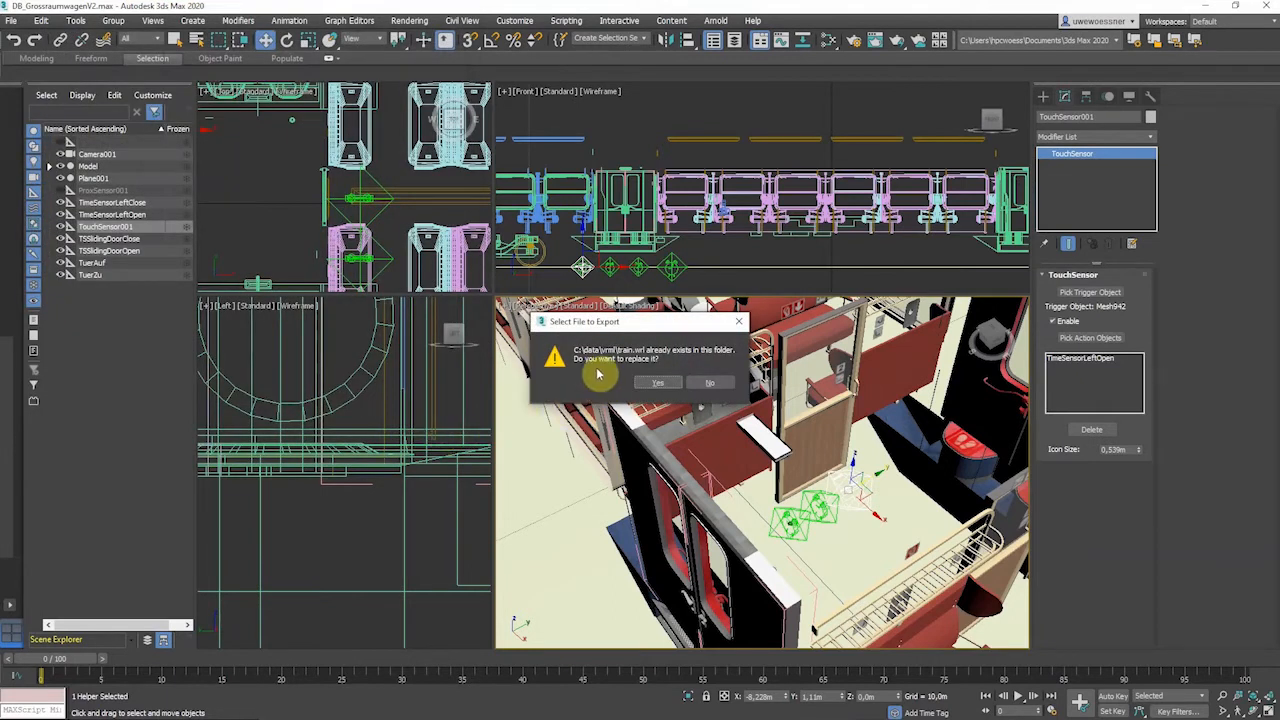
{"action": "left_click", "coordinate": [657, 383]}
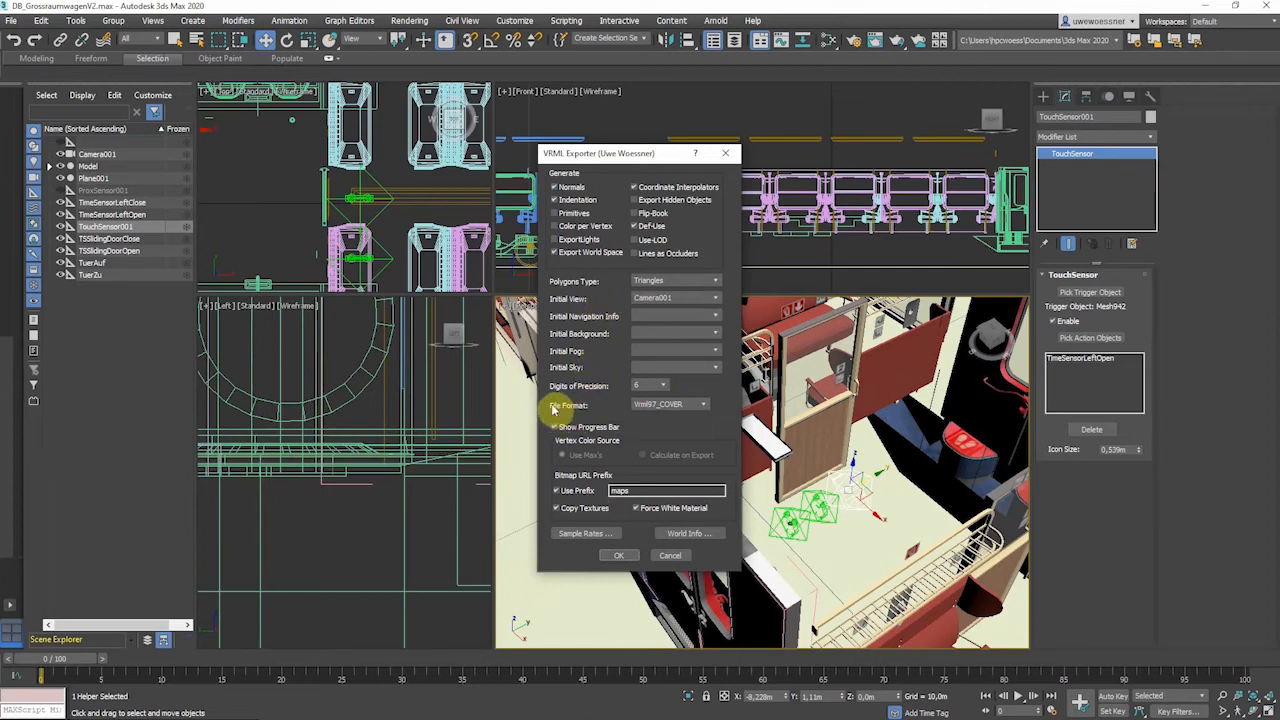
Run the VRML export in the Vrml97_COVER file format with the bitmap URL prefix maps.
{"action": "left_click", "coordinate": [688, 405]}
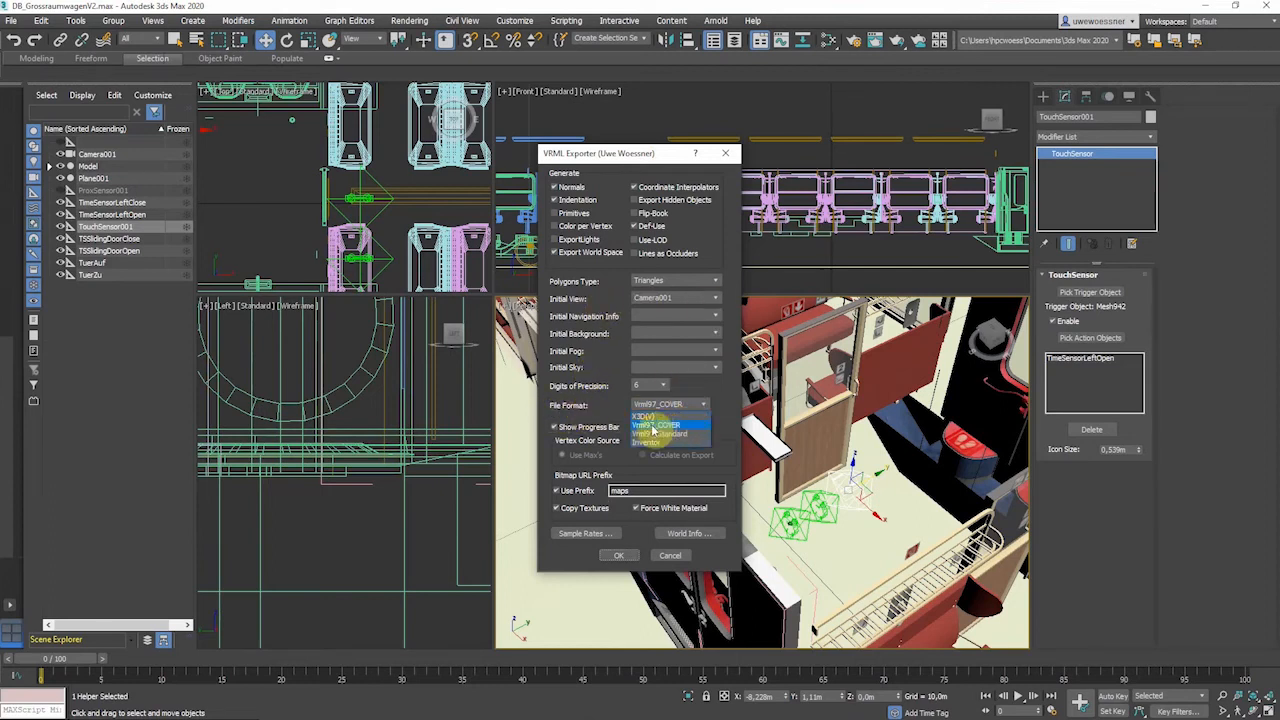
{"action": "left_click", "coordinate": [666, 428]}
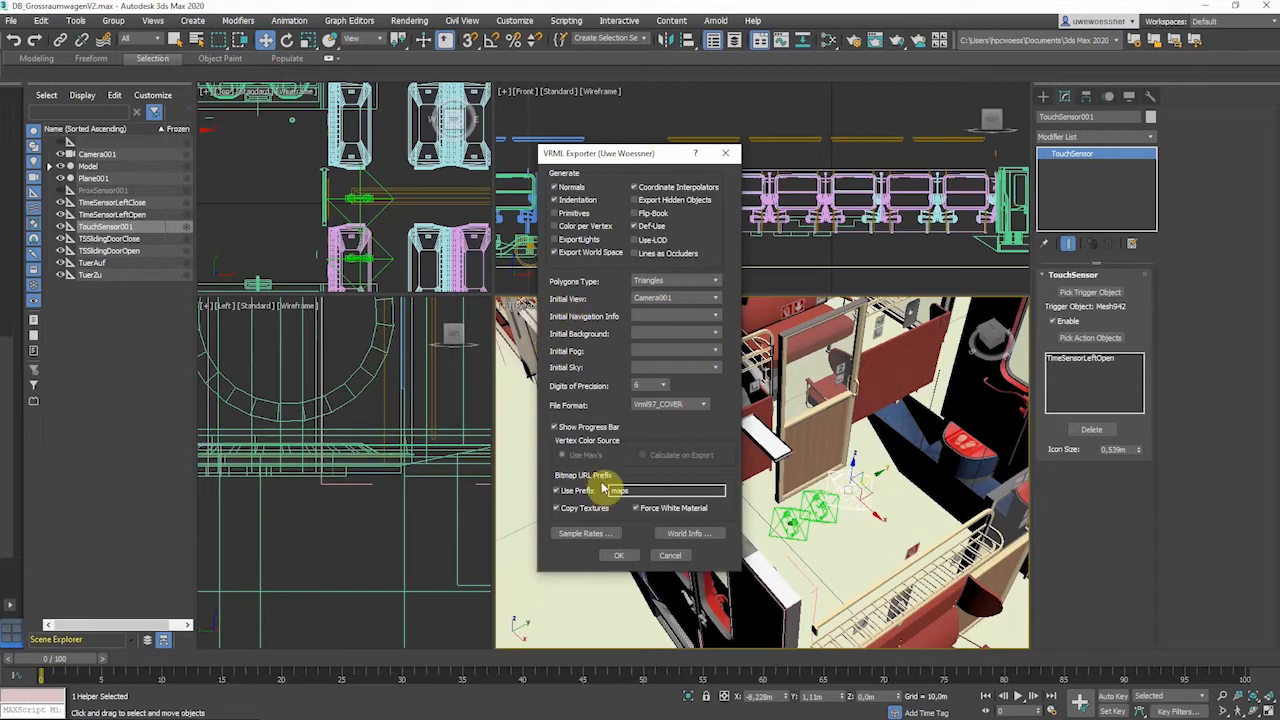
{"action": "left_click", "coordinate": [619, 558]}
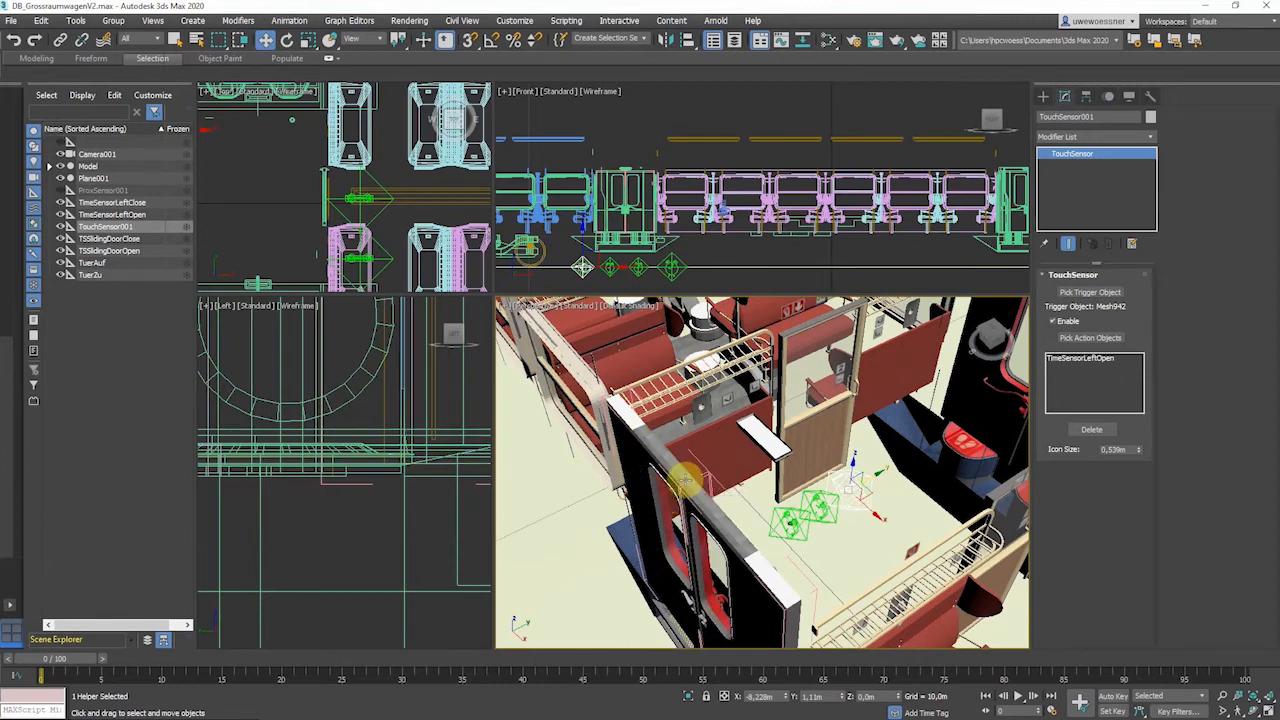
Clear the other windows off the desktop and open train.wrl from the vrml folder in OpenCOVER.
{"action": "left_click", "coordinate": [1207, 6]}
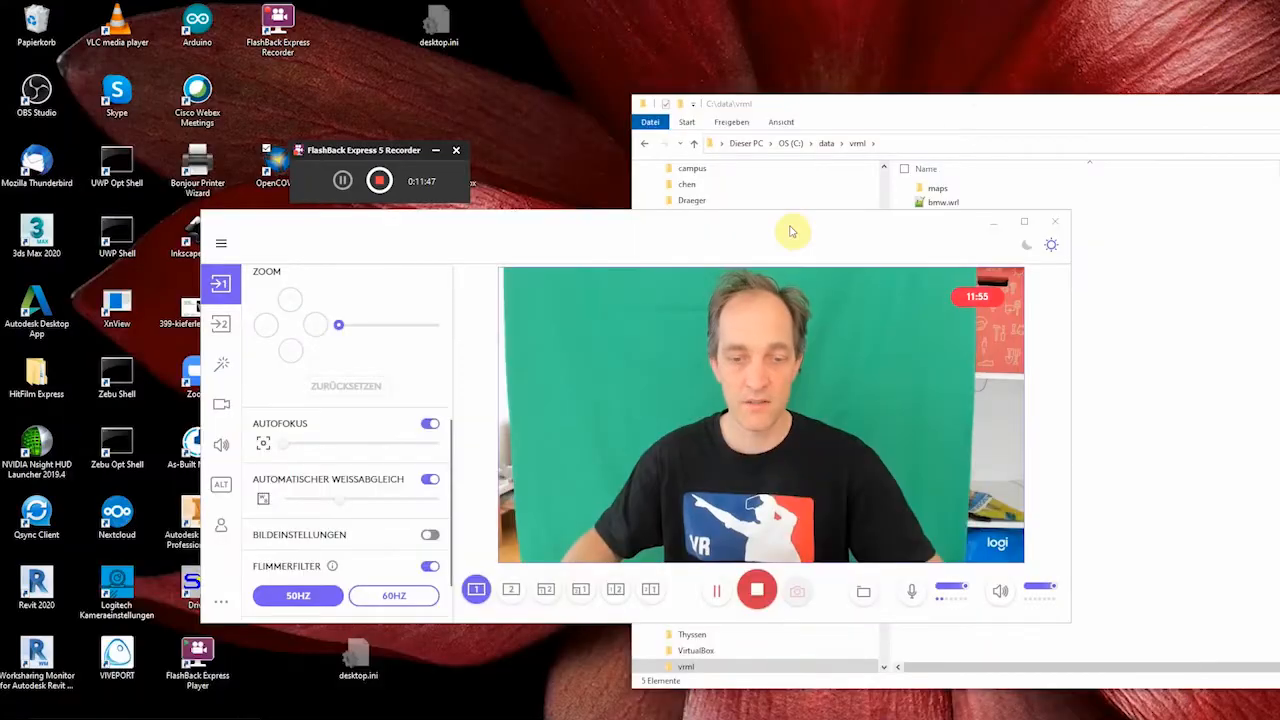
{"action": "left_click", "coordinate": [993, 221]}
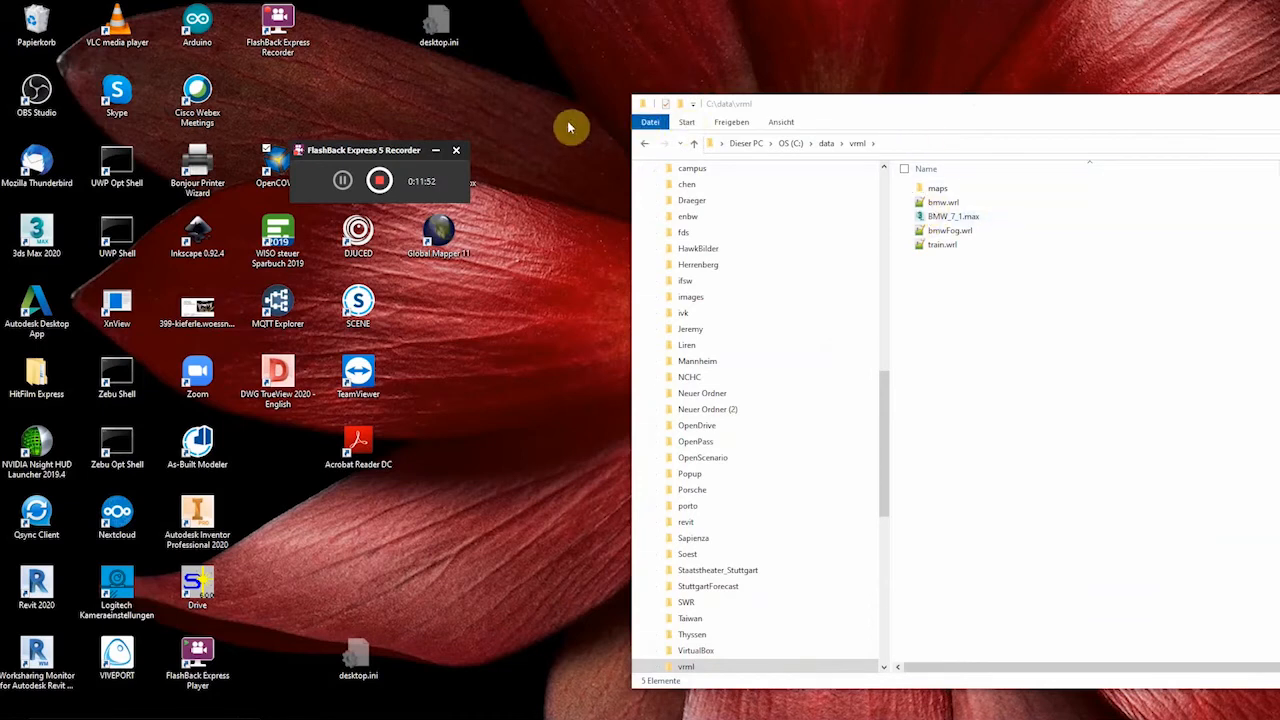
{"action": "left_click_drag", "start_coordinate": [338, 150], "coordinate": [626, 10]}
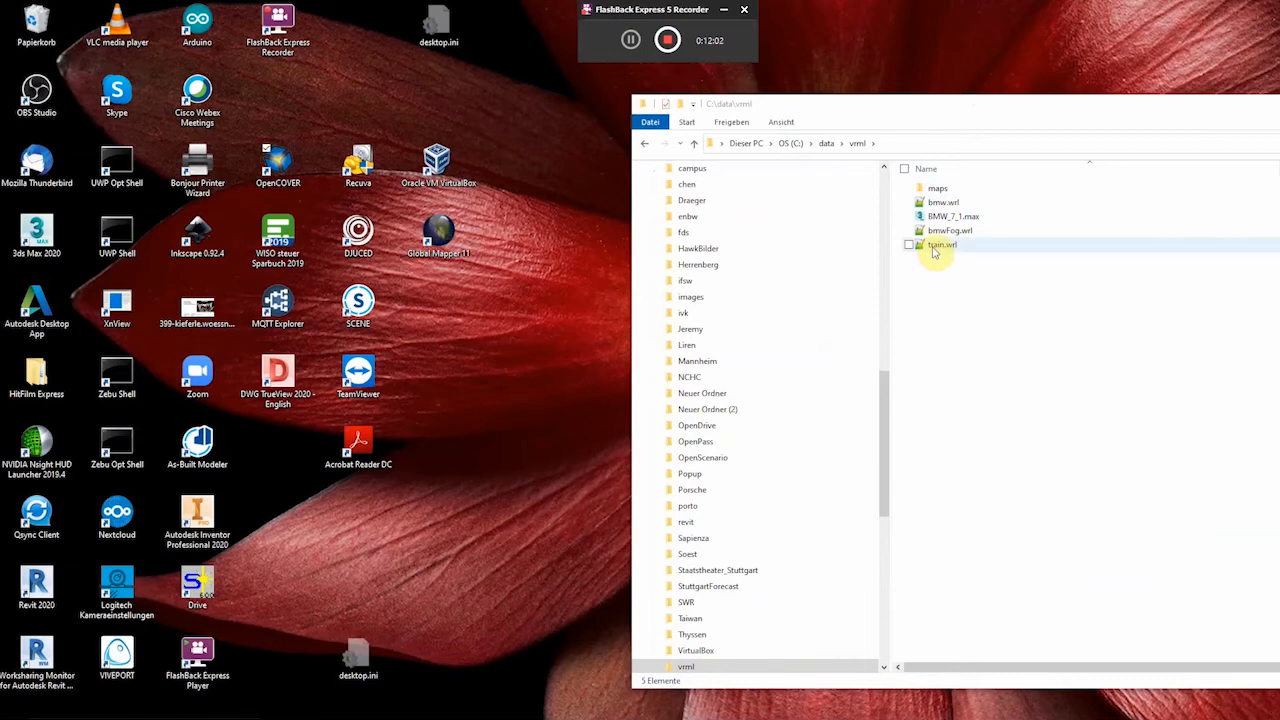
{"action": "left_click_drag", "start_coordinate": [937, 252], "coordinate": [287, 172]}
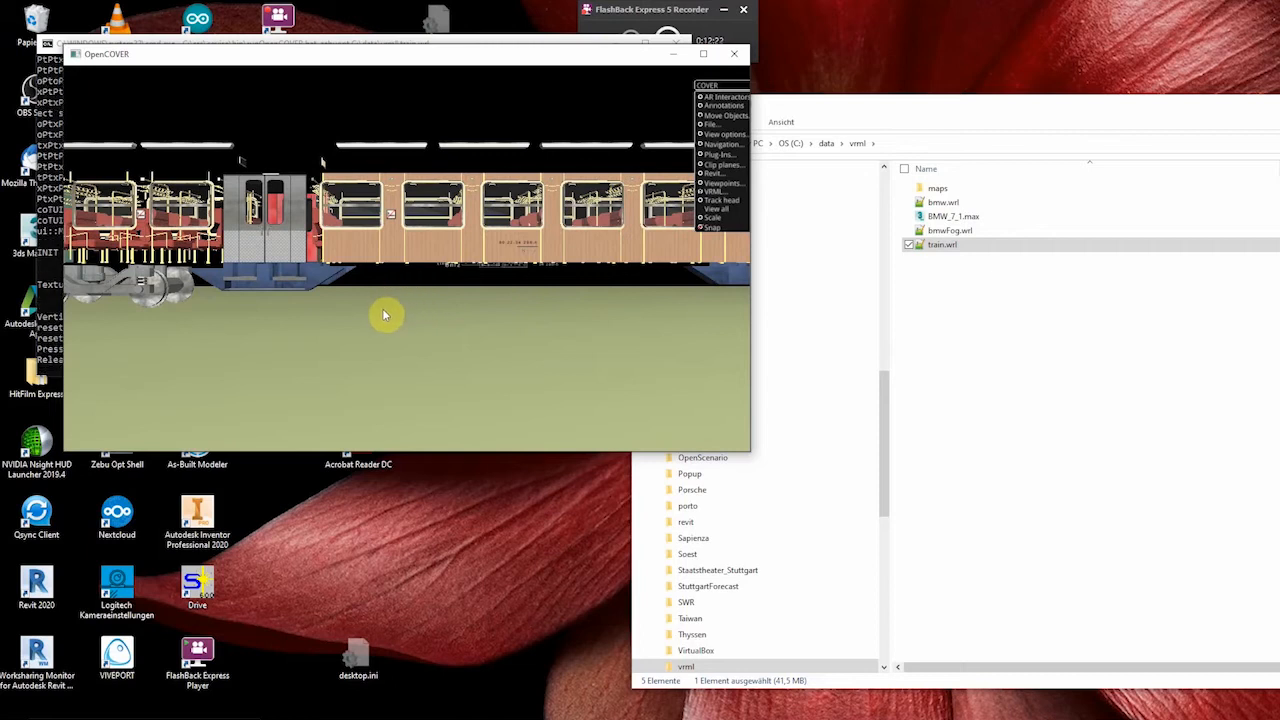
Navigate into the rail car in OpenCOVER and test opening and closing the sliding door by its handle.
{"action": "left_click_drag", "start_coordinate": [387, 322], "coordinate": [486, 382]}
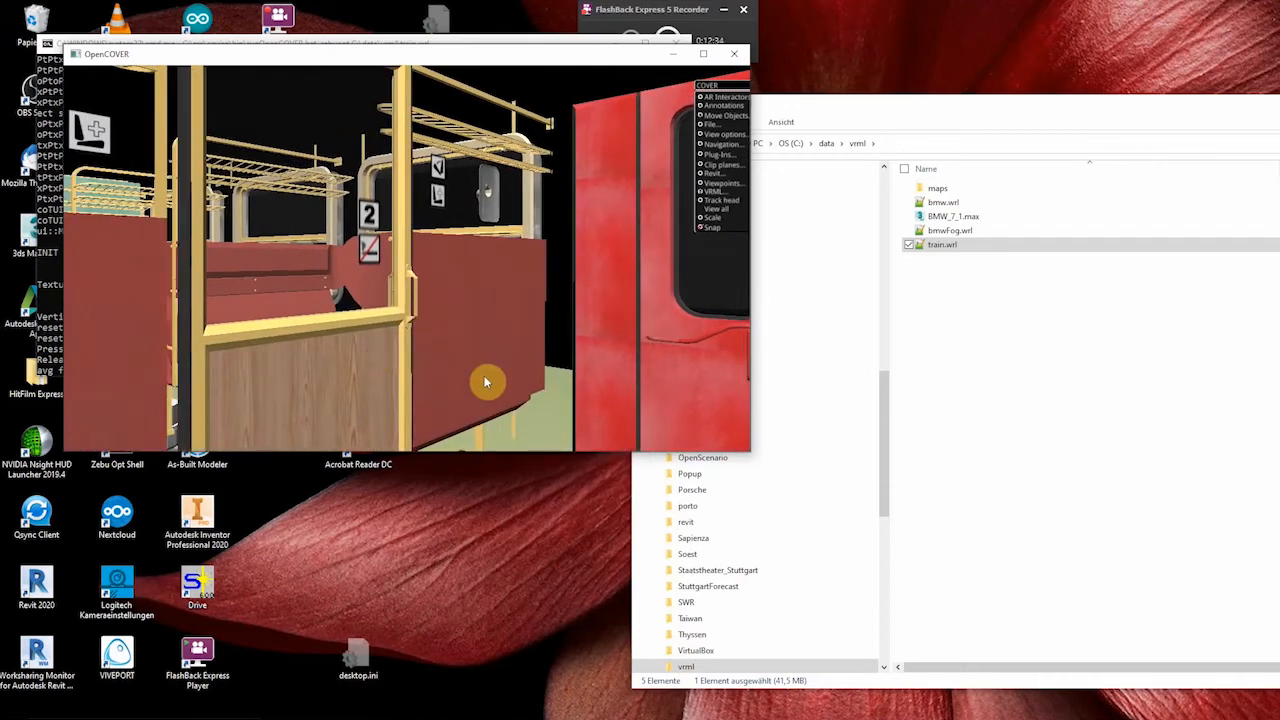
{"action": "left_click", "coordinate": [345, 287]}
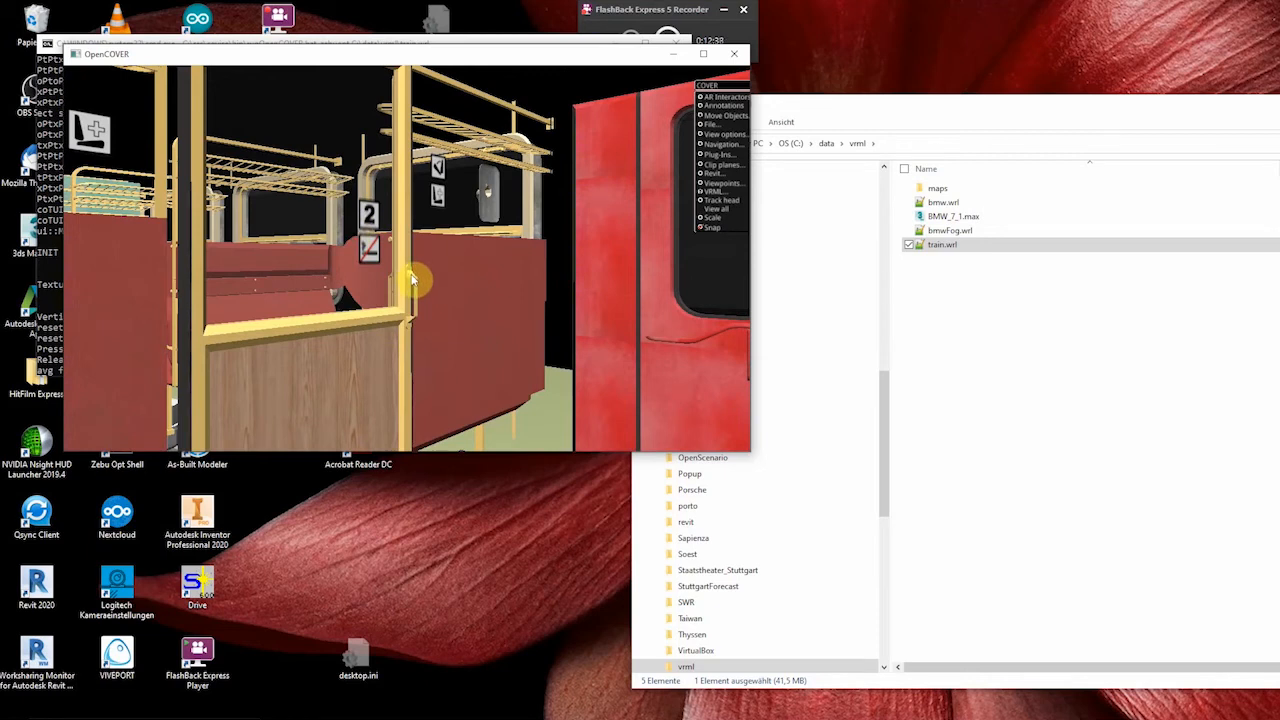
{"action": "left_click_drag", "start_coordinate": [410, 280], "coordinate": [410, 277]}
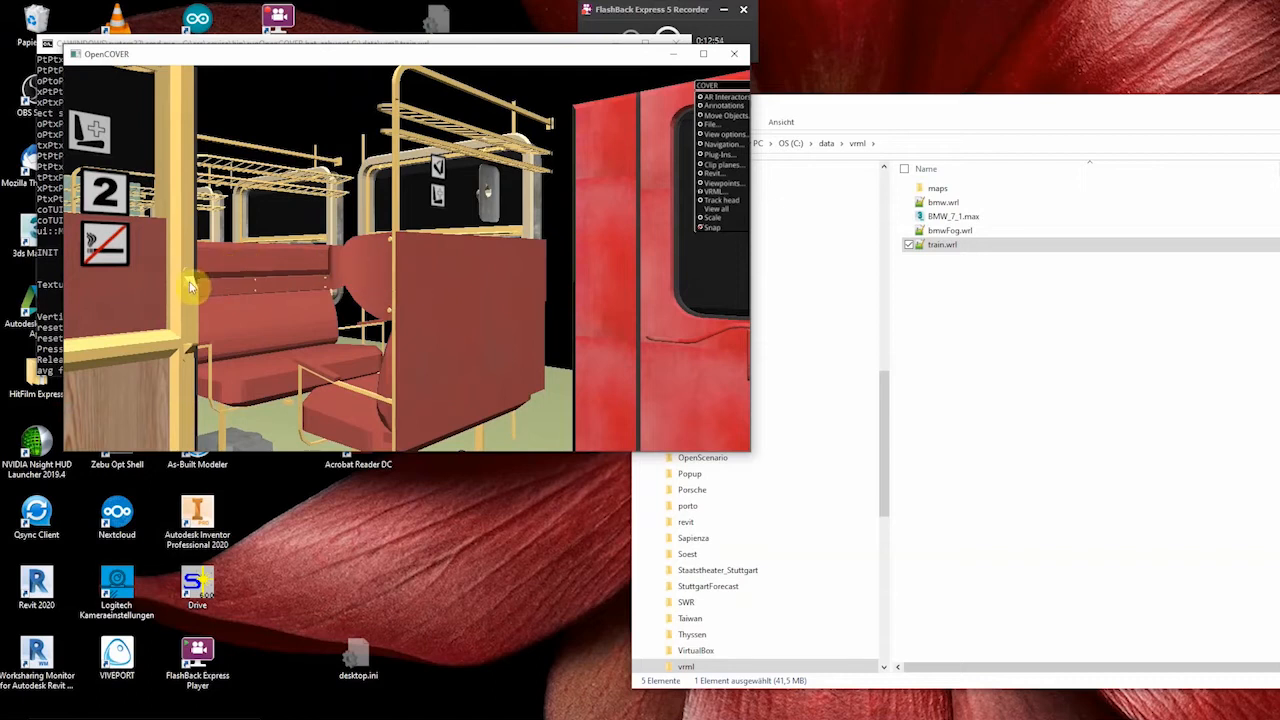
{"action": "left_click_drag", "start_coordinate": [191, 286], "coordinate": [297, 302]}
{"action": "left_click_drag", "start_coordinate": [191, 286], "coordinate": [334, 343]}
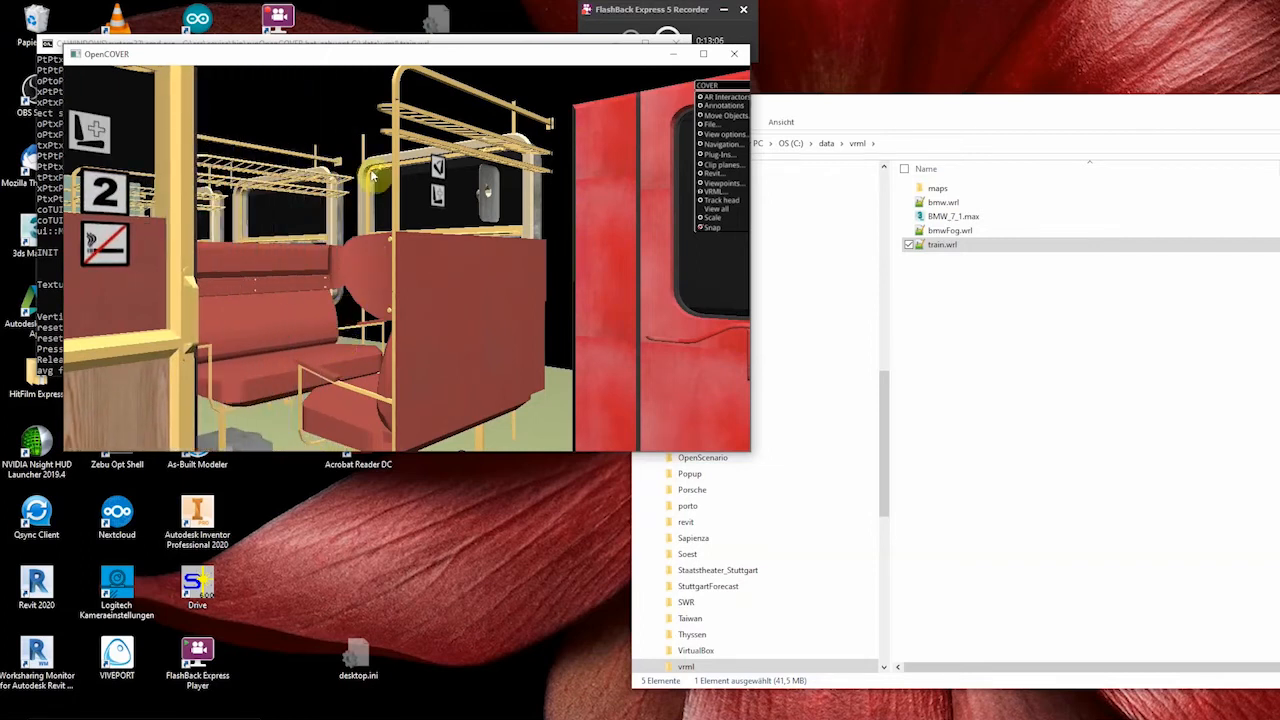
Switch back to 3ds Max and create a VRML97 OnOff helper with an icon size of about 0.64 m on the floor beside the touch sensor.
{"action": "left_click", "coordinate": [371, 57]}
{"action": "left_click_drag", "start_coordinate": [371, 57], "coordinate": [399, 149]}
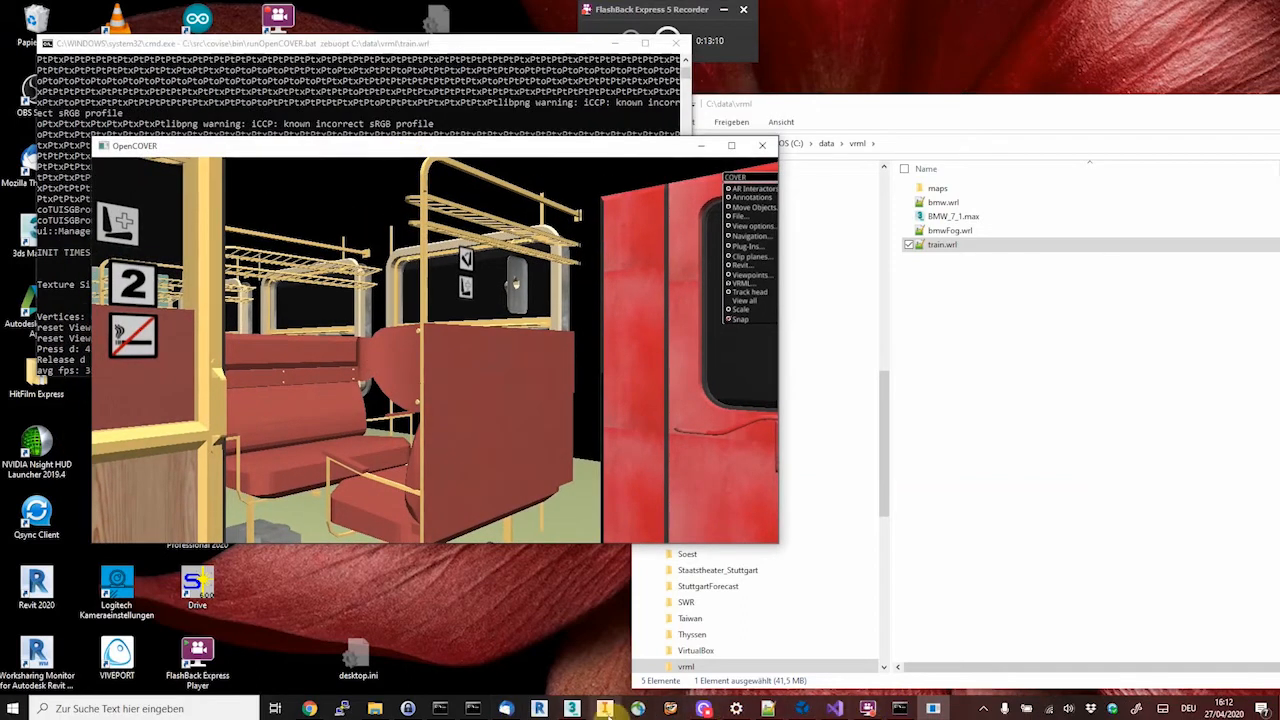
{"action": "left_click", "coordinate": [571, 708]}
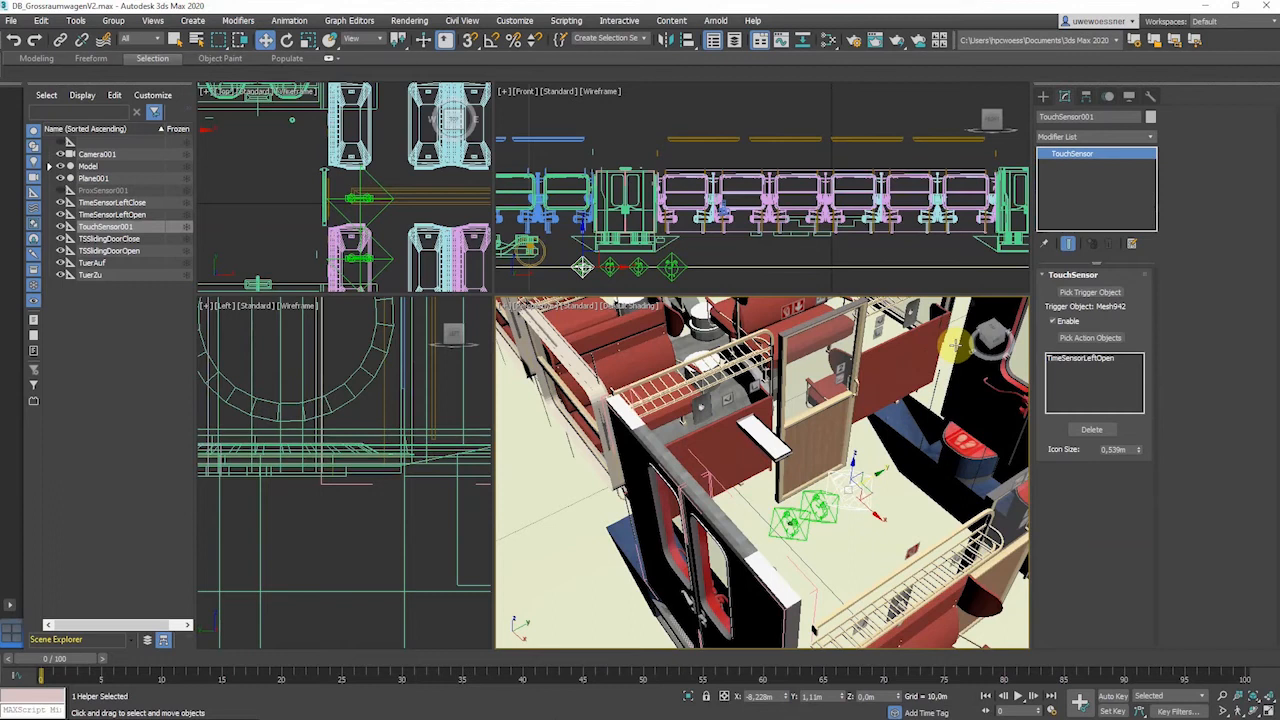
{"action": "left_click", "coordinate": [862, 452]}
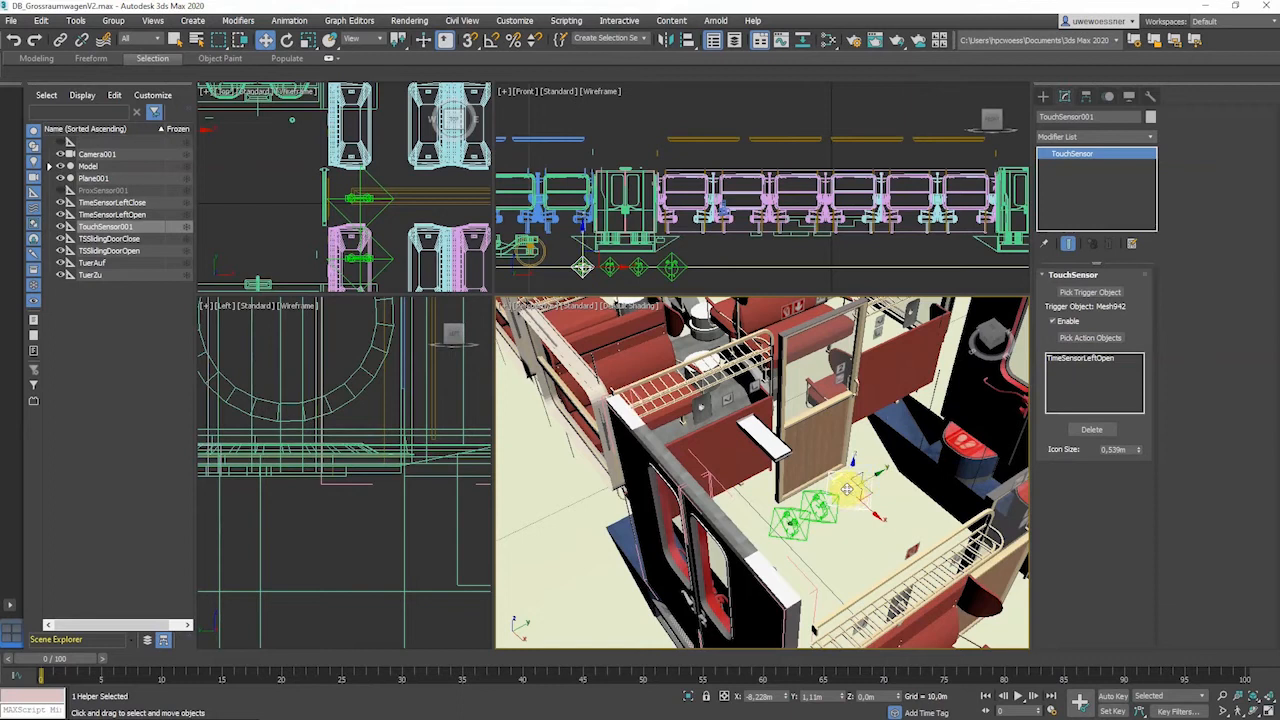
{"action": "left_click", "coordinate": [1046, 98]}
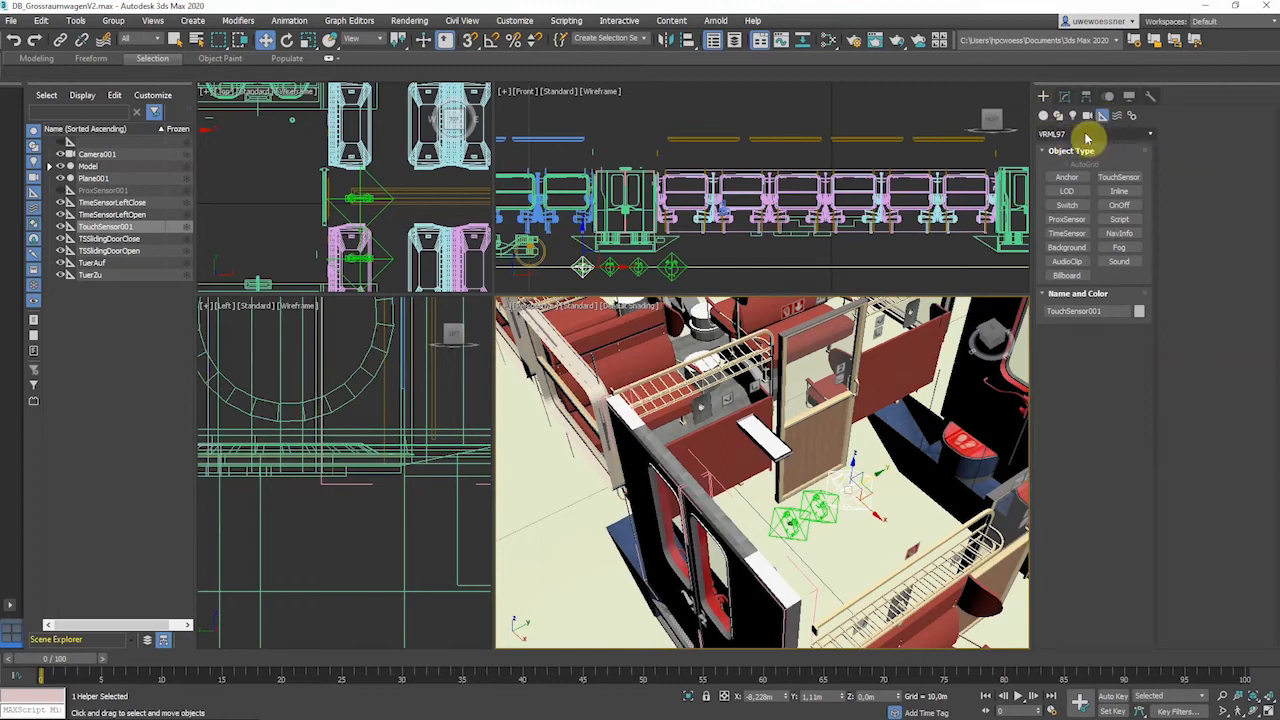
{"action": "left_click", "coordinate": [1120, 205]}
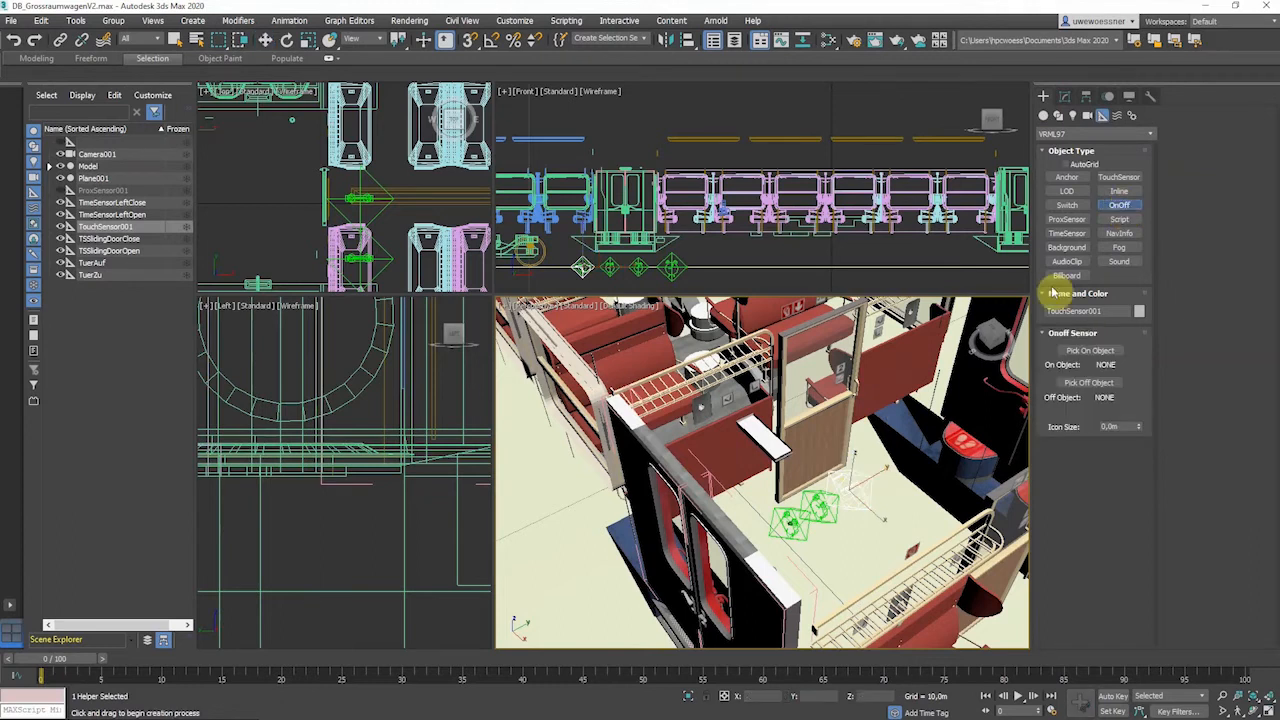
{"action": "mouse_move", "coordinate": [888, 500]}
{"action": "left_mouse_down"}
{"action": "mouse_move", "coordinate": [921, 538]}
{"action": "mouse_move", "coordinate": [895, 516]}
{"action": "left_mouse_up"}
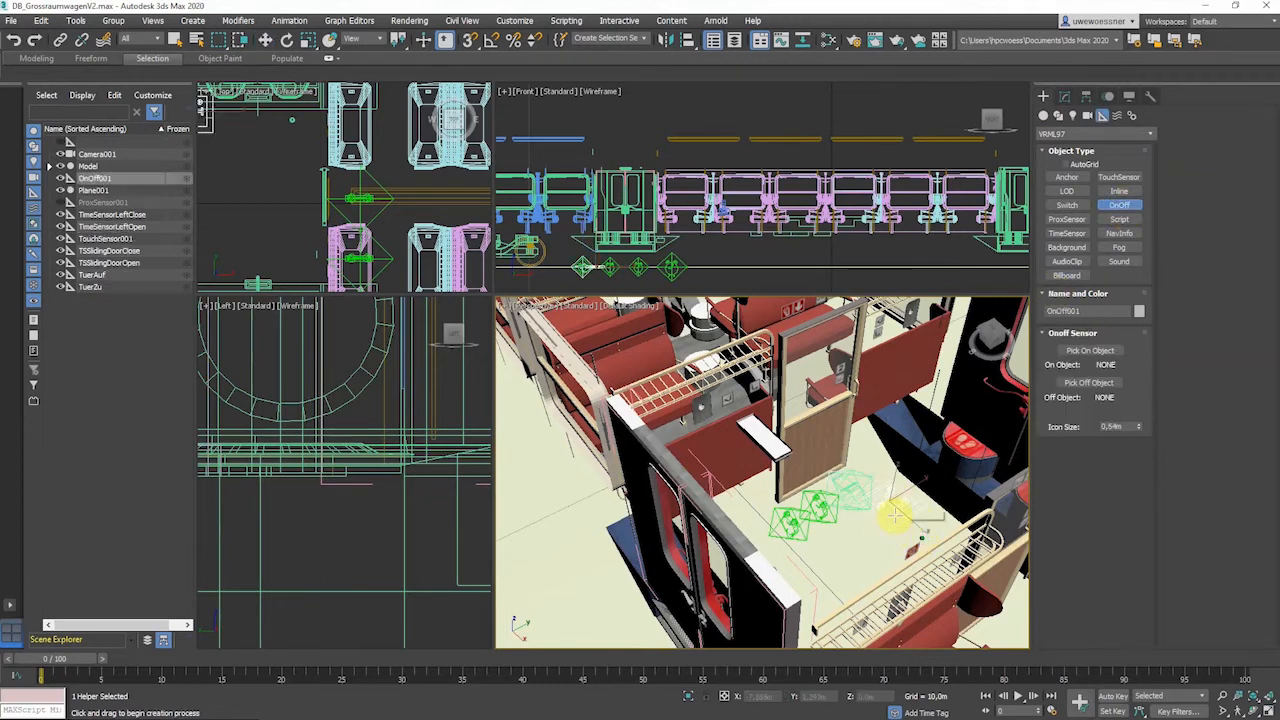
{"action": "scroll", "coordinate": [895, 515], "scroll_direction": "up", "scroll_amount": 5}
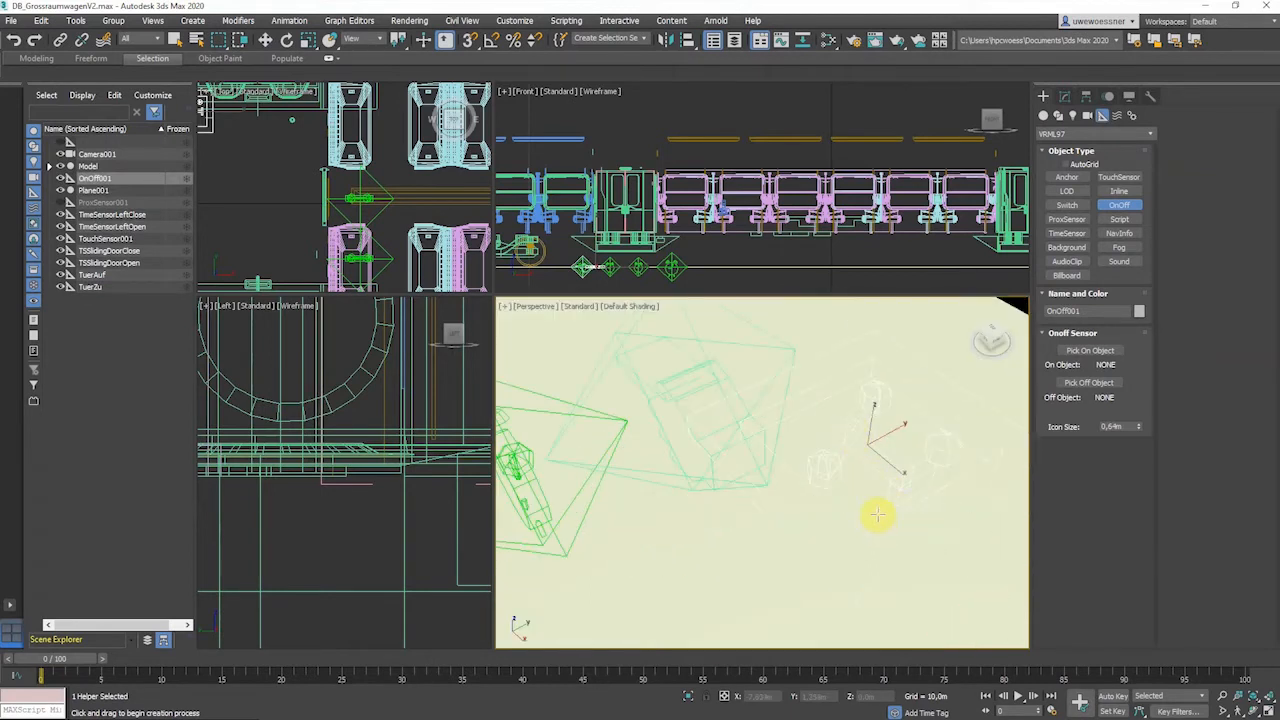
{"action": "scroll", "coordinate": [877, 515], "scroll_direction": "down", "scroll_amount": 3}
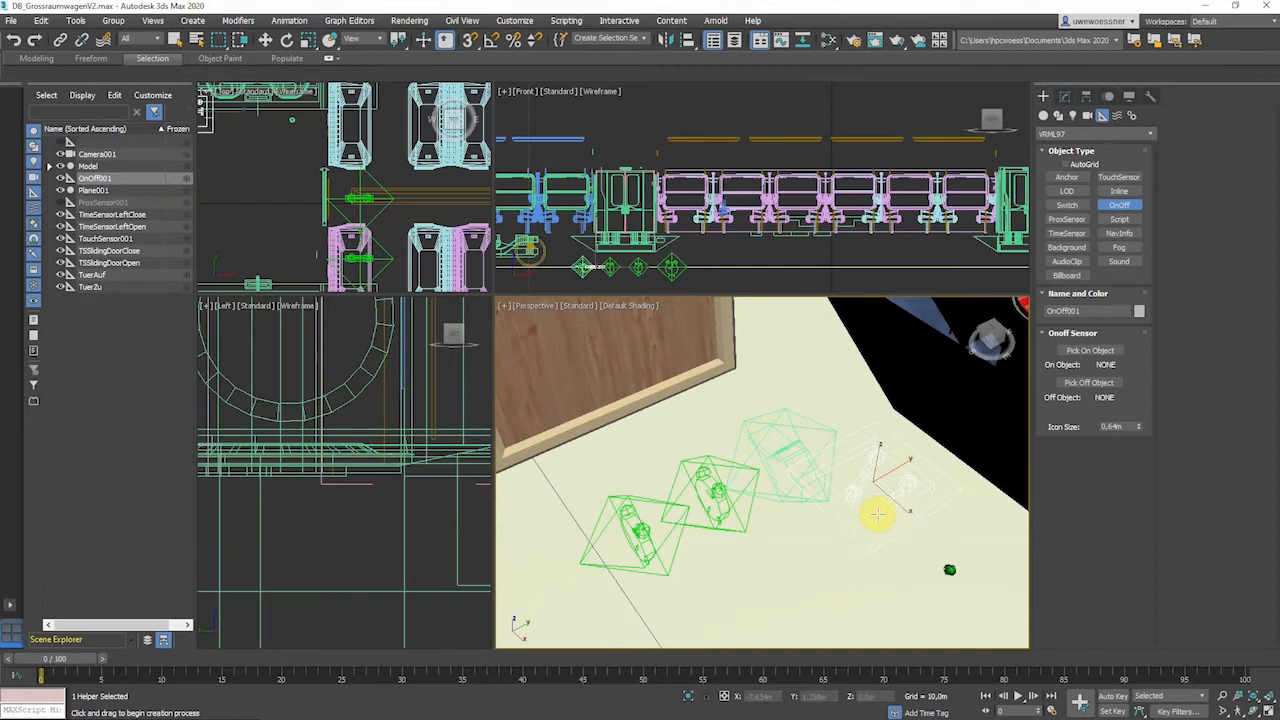
Assign TimeSensorLeftOpen as the OnOff helper's On object and TimeSensorLeftClose as its Off object.
{"action": "left_click", "coordinate": [1065, 97]}
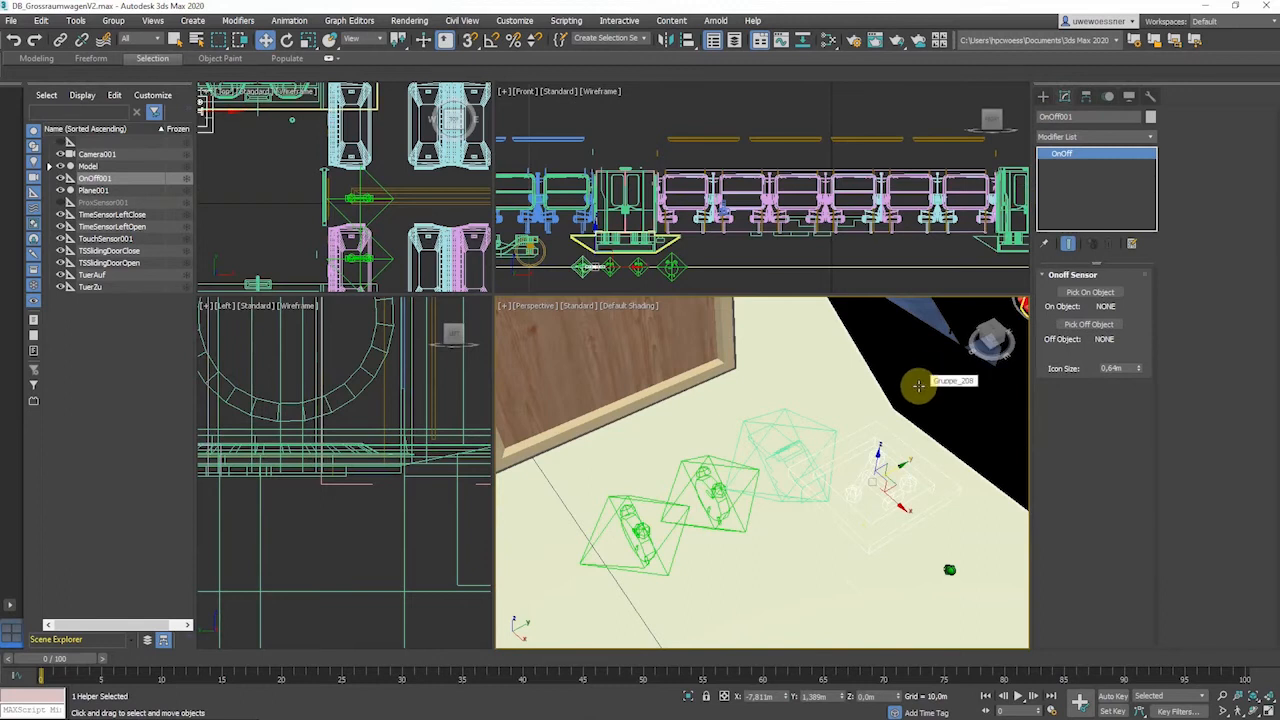
{"action": "left_click", "coordinate": [1088, 324]}
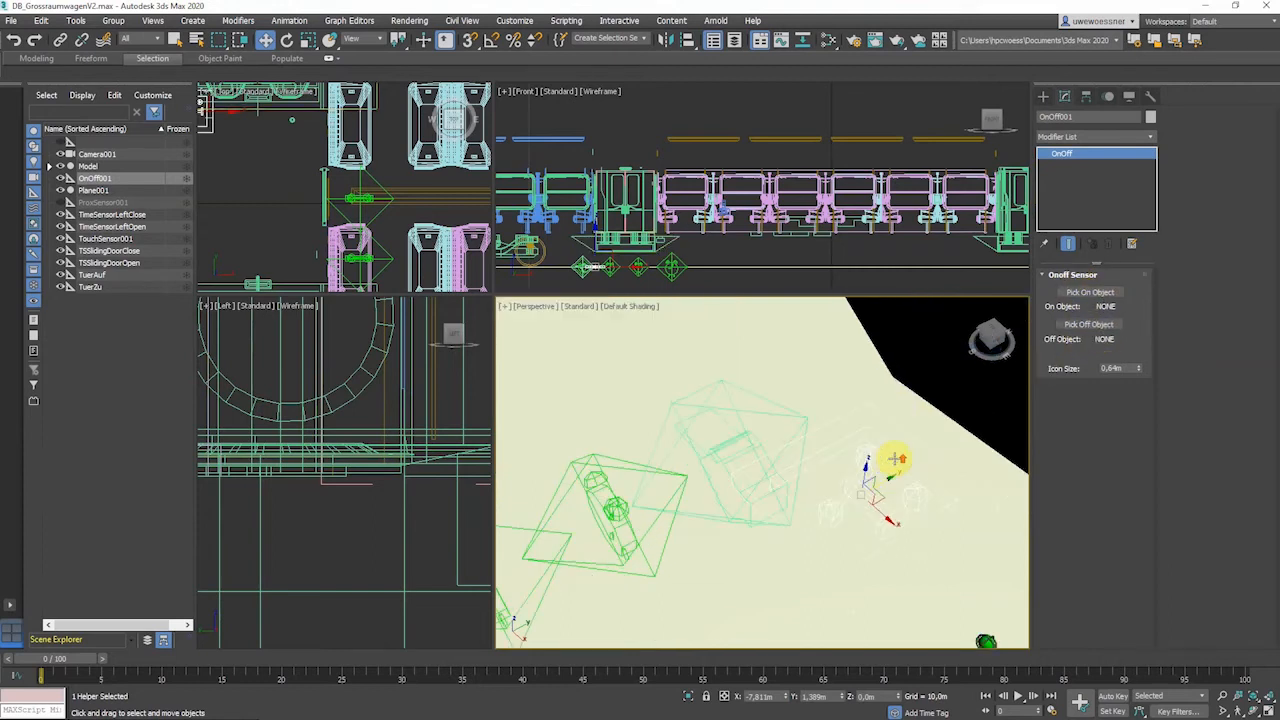
{"action": "scroll", "coordinate": [897, 458], "scroll_direction": "down", "scroll_amount": 3}
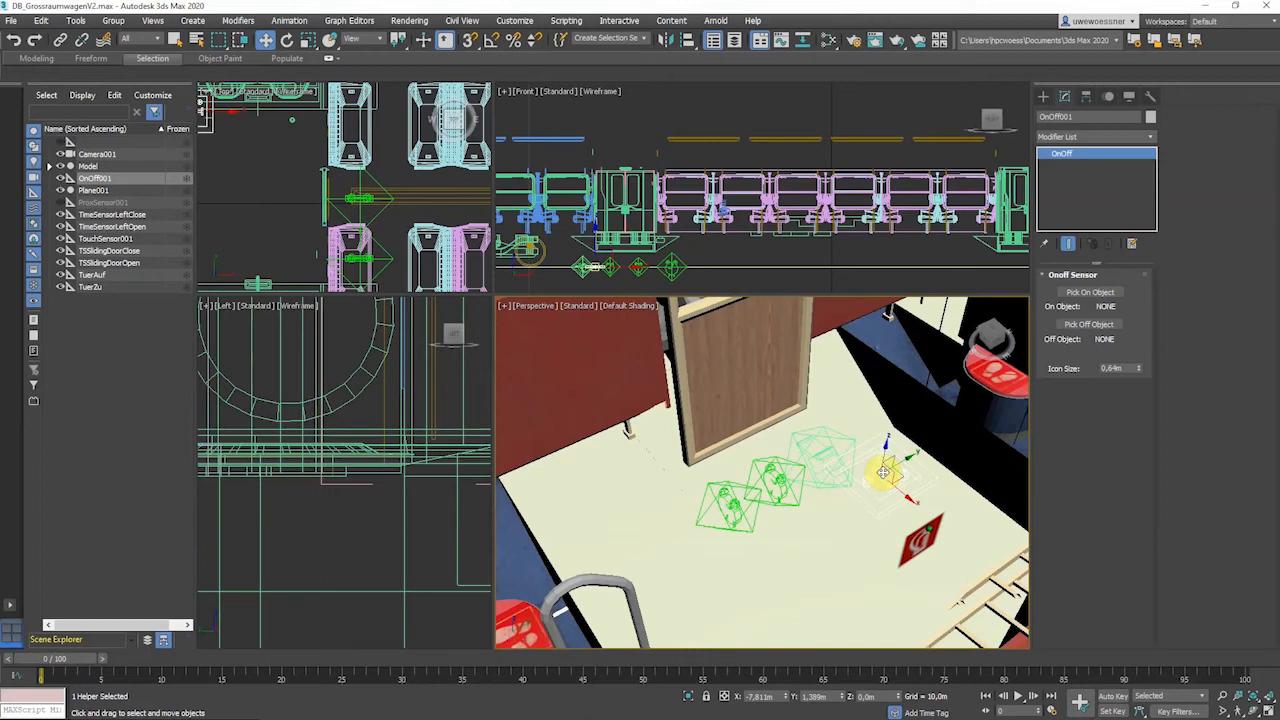
{"action": "left_click", "coordinate": [1092, 293]}
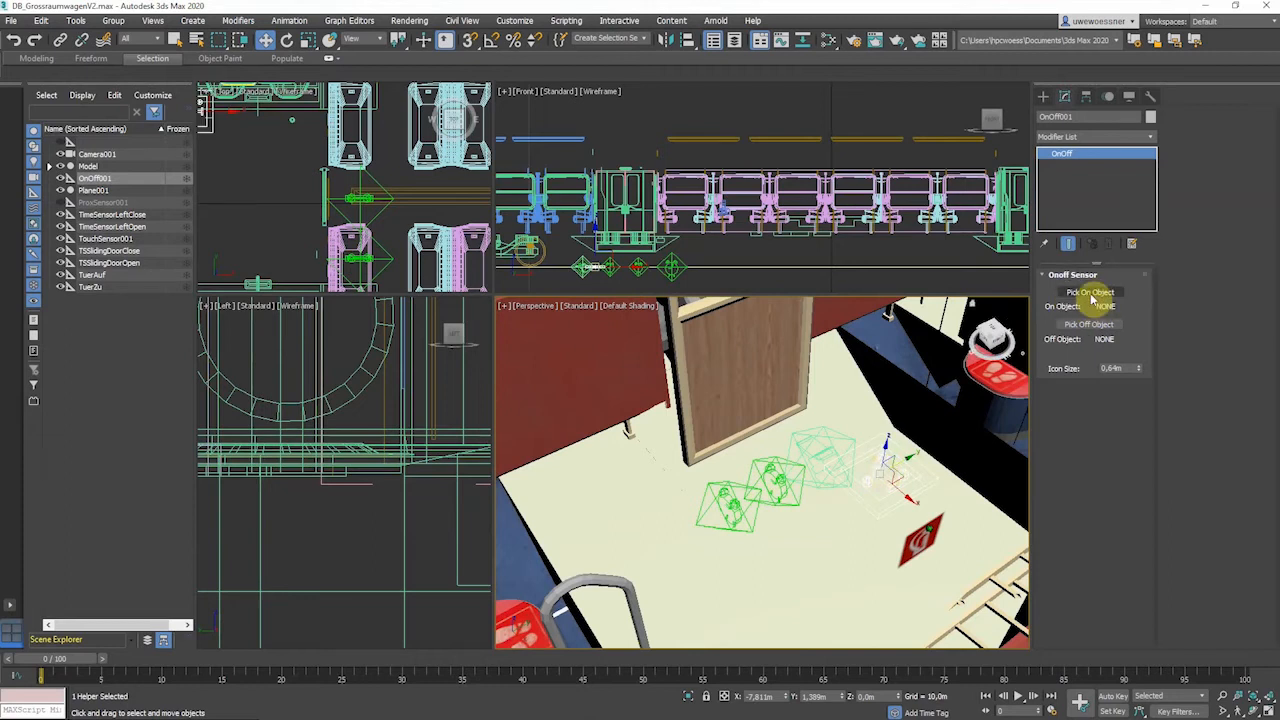
{"action": "left_click", "coordinate": [1092, 293]}
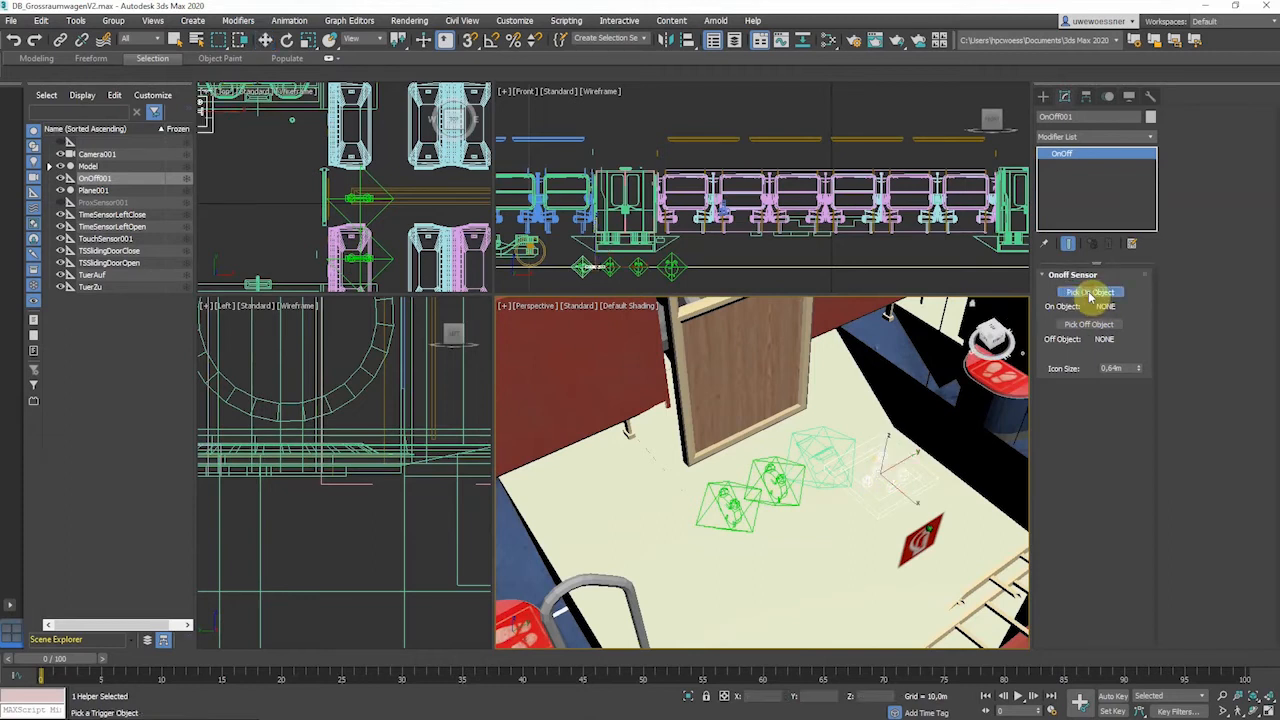
{"action": "left_click", "coordinate": [733, 508]}
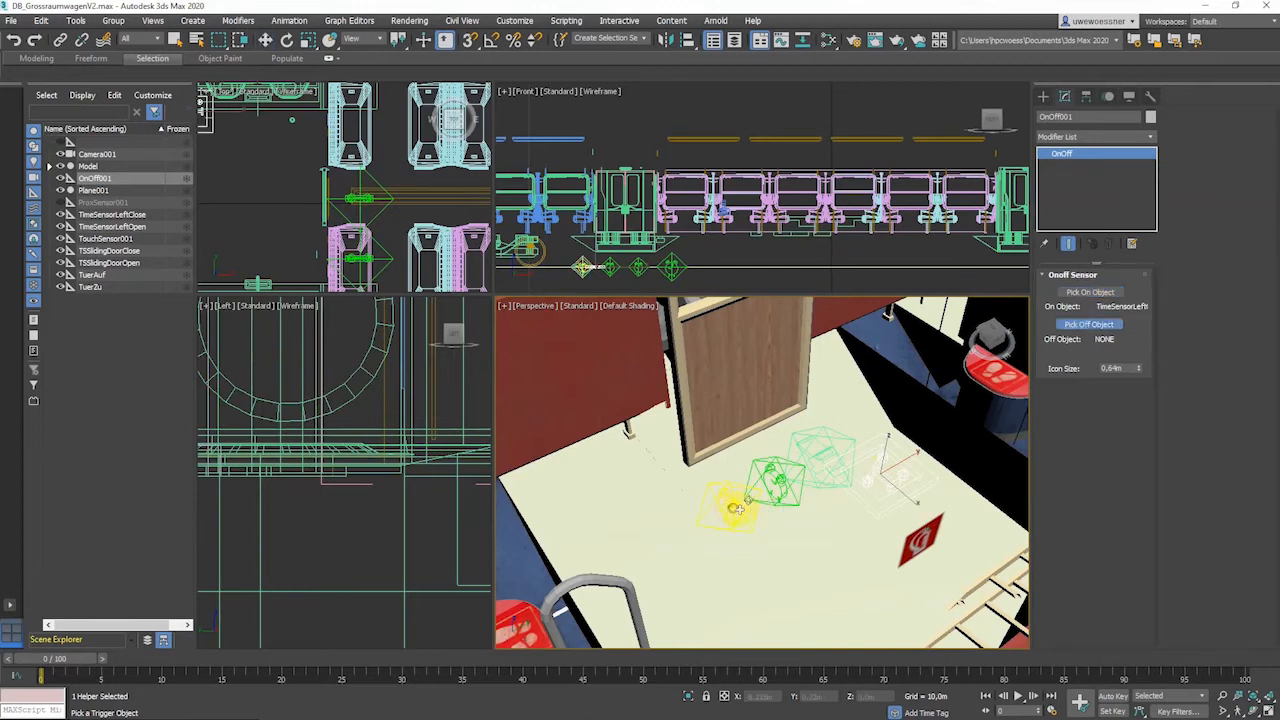
{"action": "left_click", "coordinate": [1090, 325]}
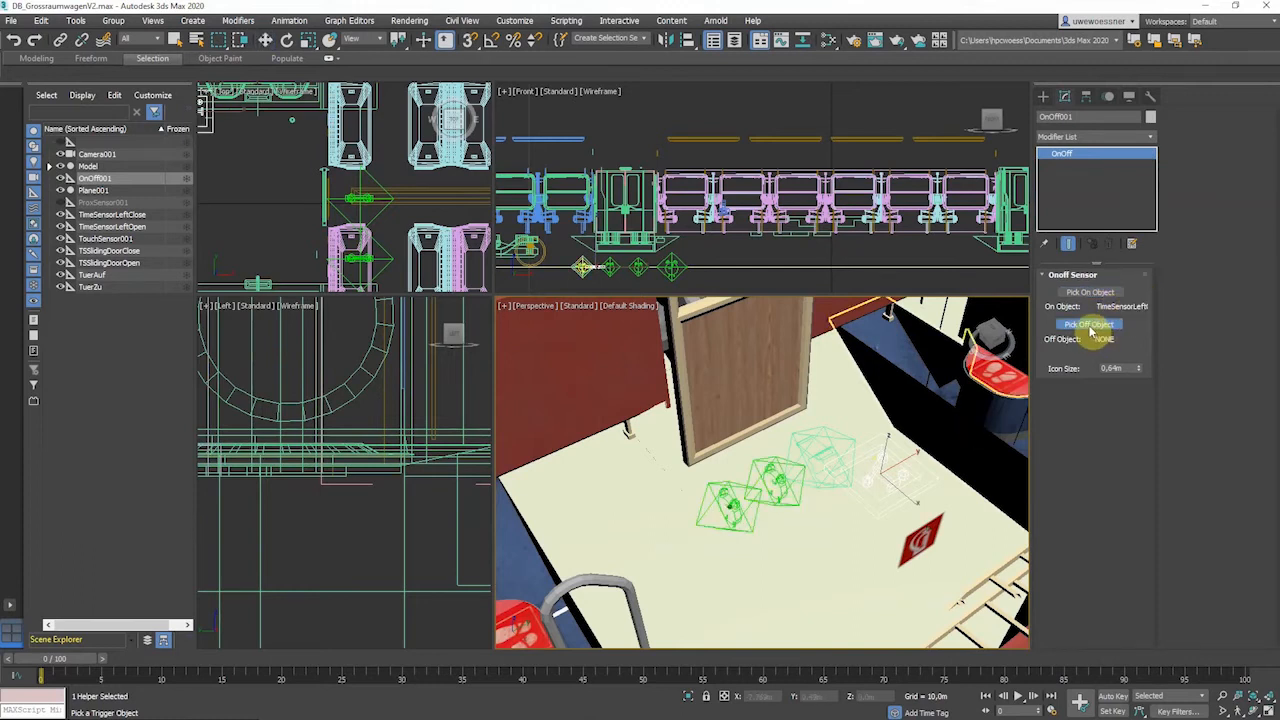
{"action": "left_click", "coordinate": [783, 472]}
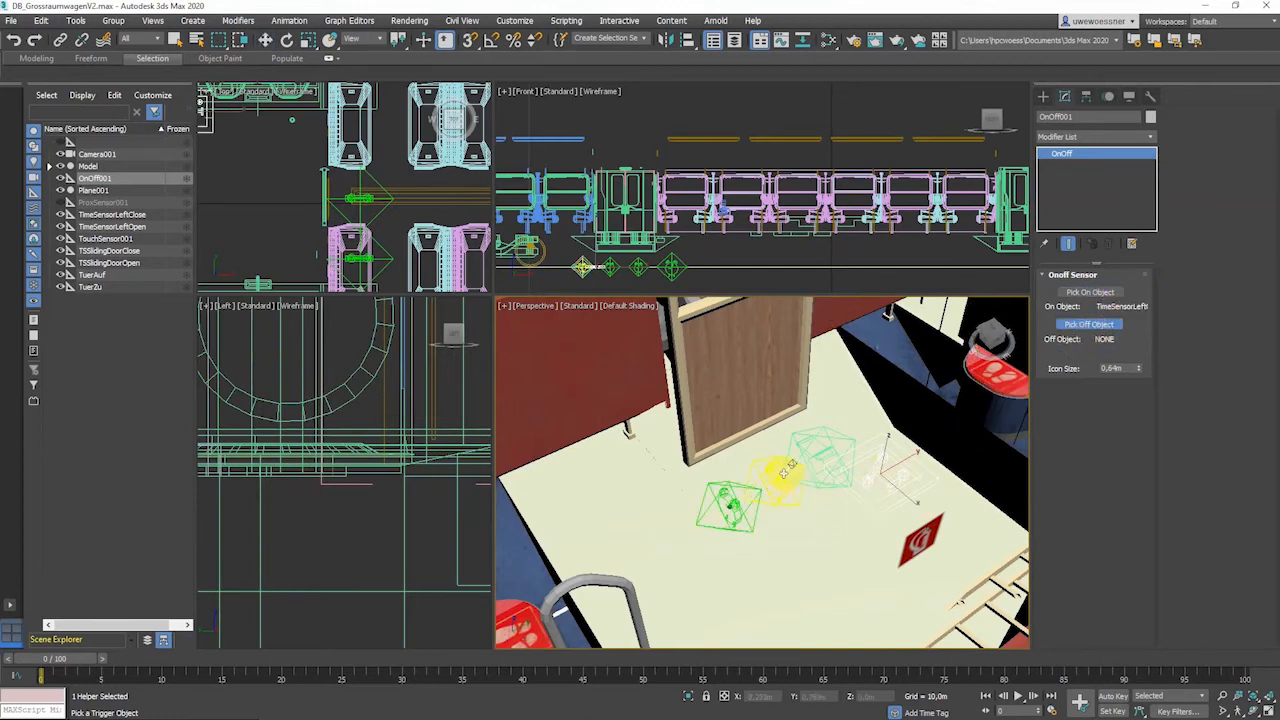
{"action": "left_click", "coordinate": [783, 472]}
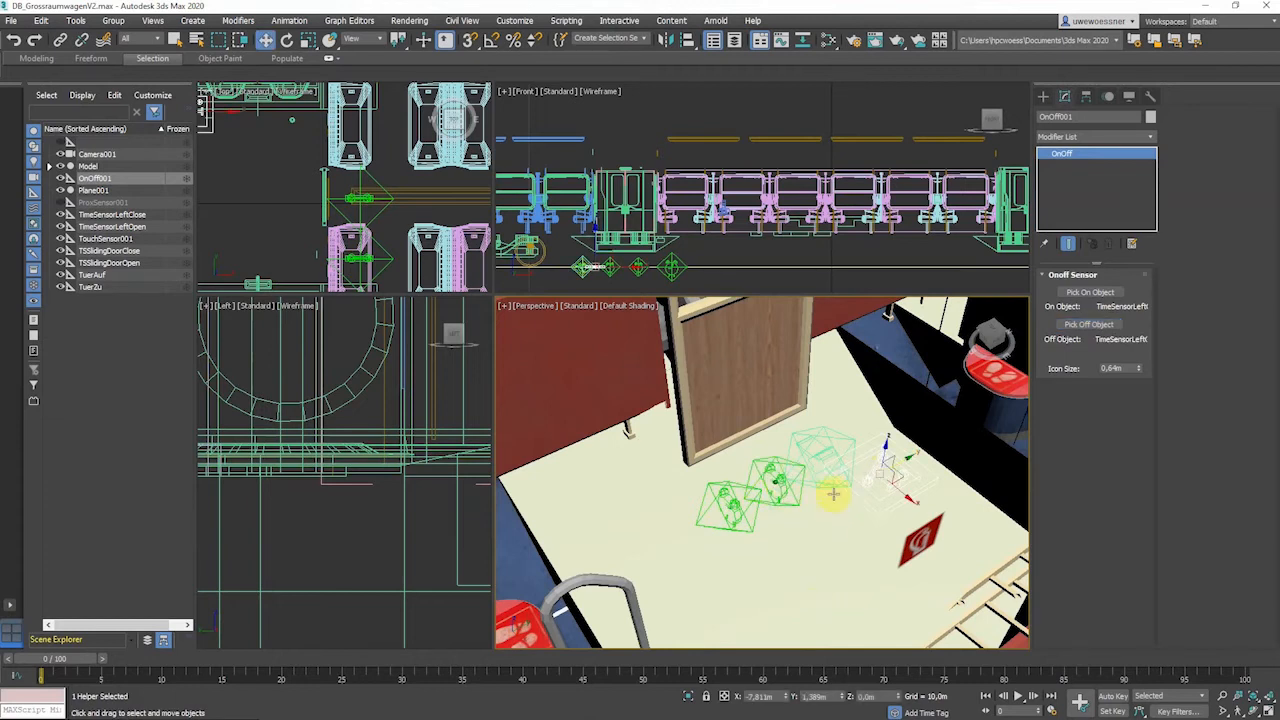
Replace TimeSensorLeftOpen with the OnOff001 helper as the touch sensor's action object.
{"action": "left_click", "coordinate": [826, 436]}
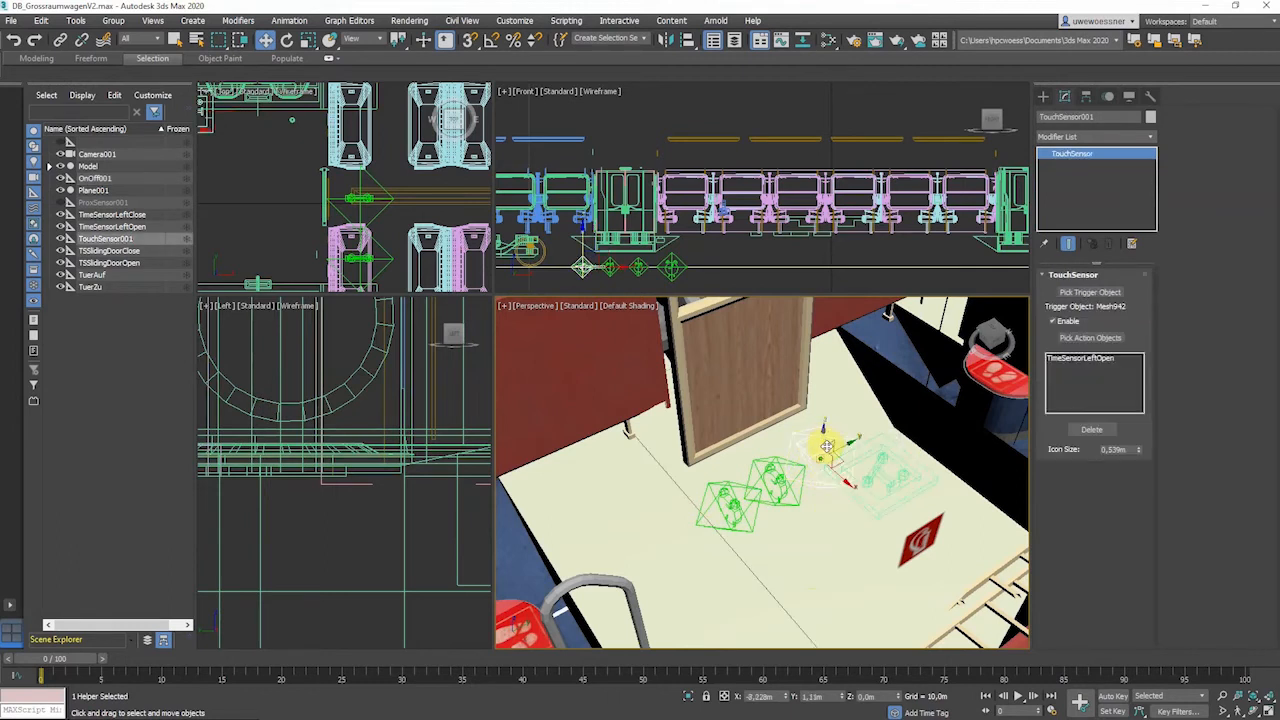
{"action": "left_click", "coordinate": [1068, 360]}
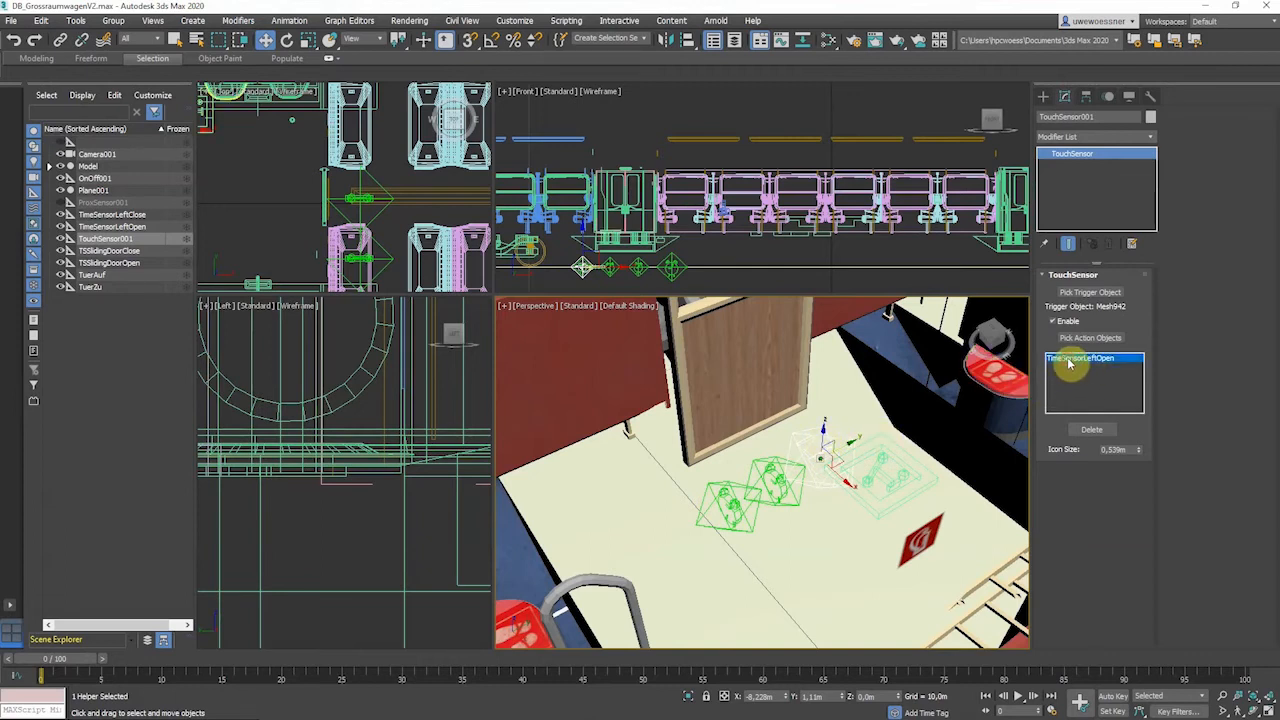
{"action": "left_click", "coordinate": [1095, 430]}
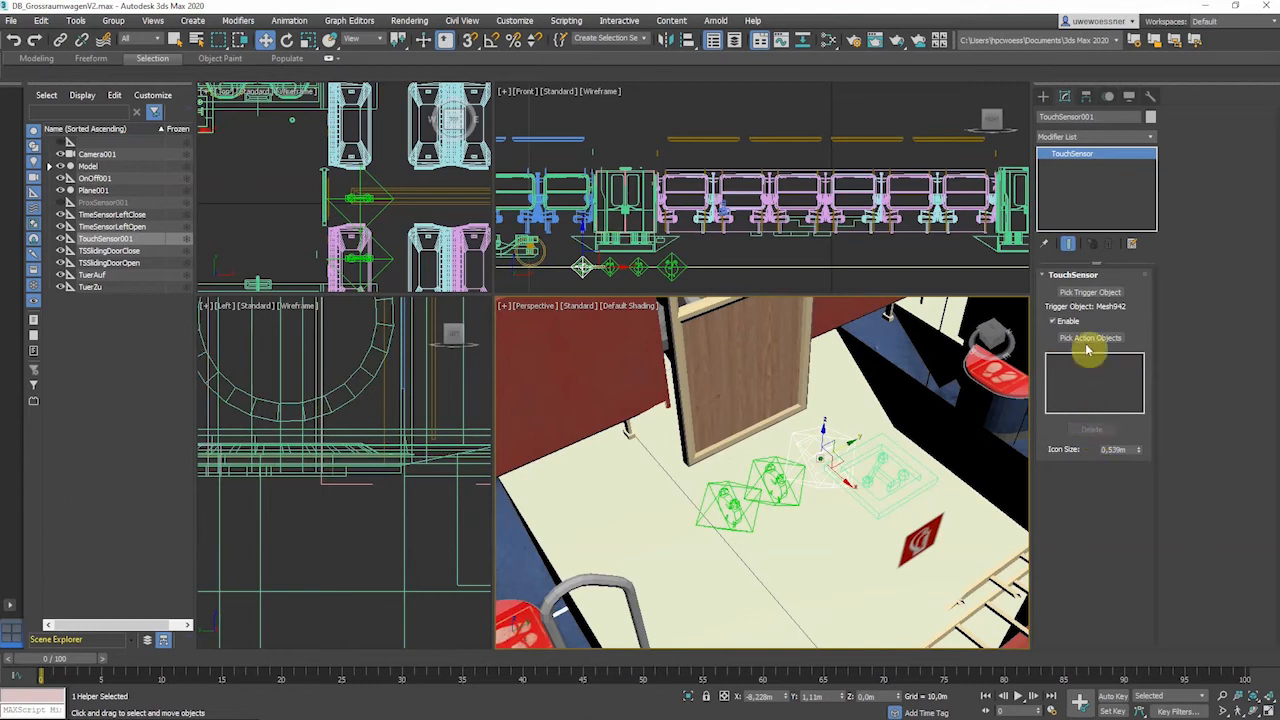
{"action": "left_click", "coordinate": [1087, 338]}
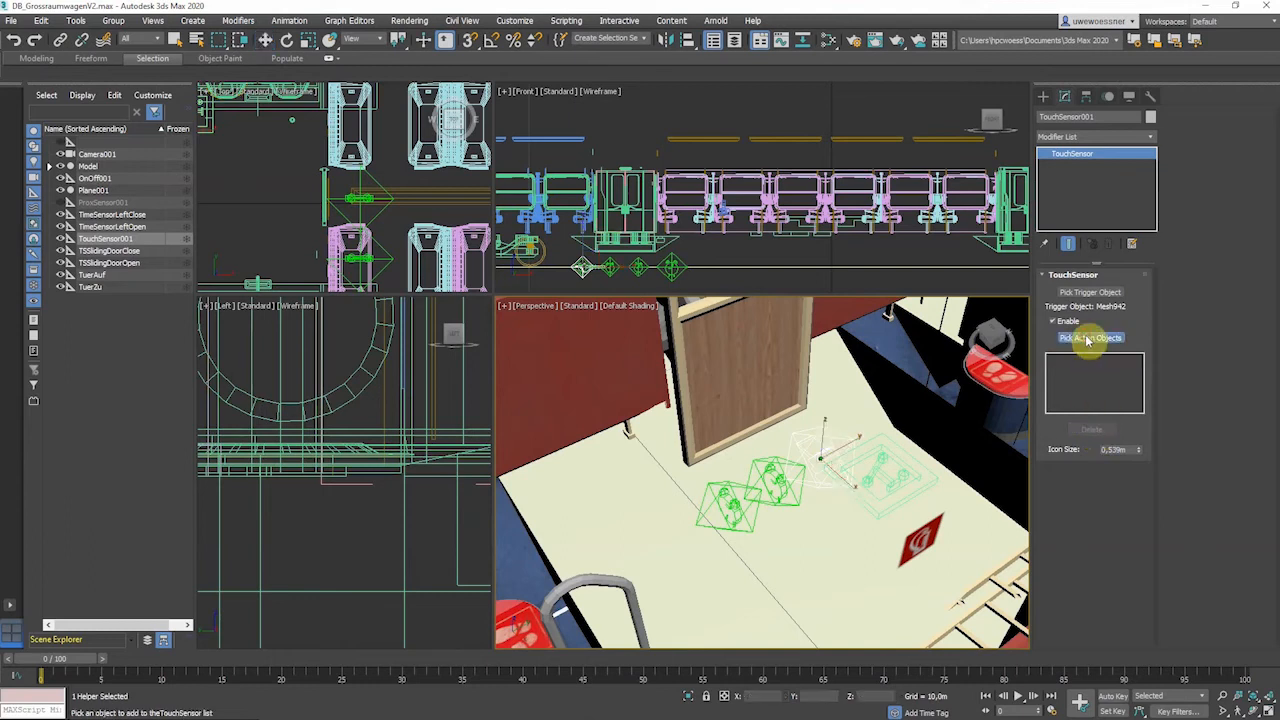
{"action": "left_click", "coordinate": [883, 476]}
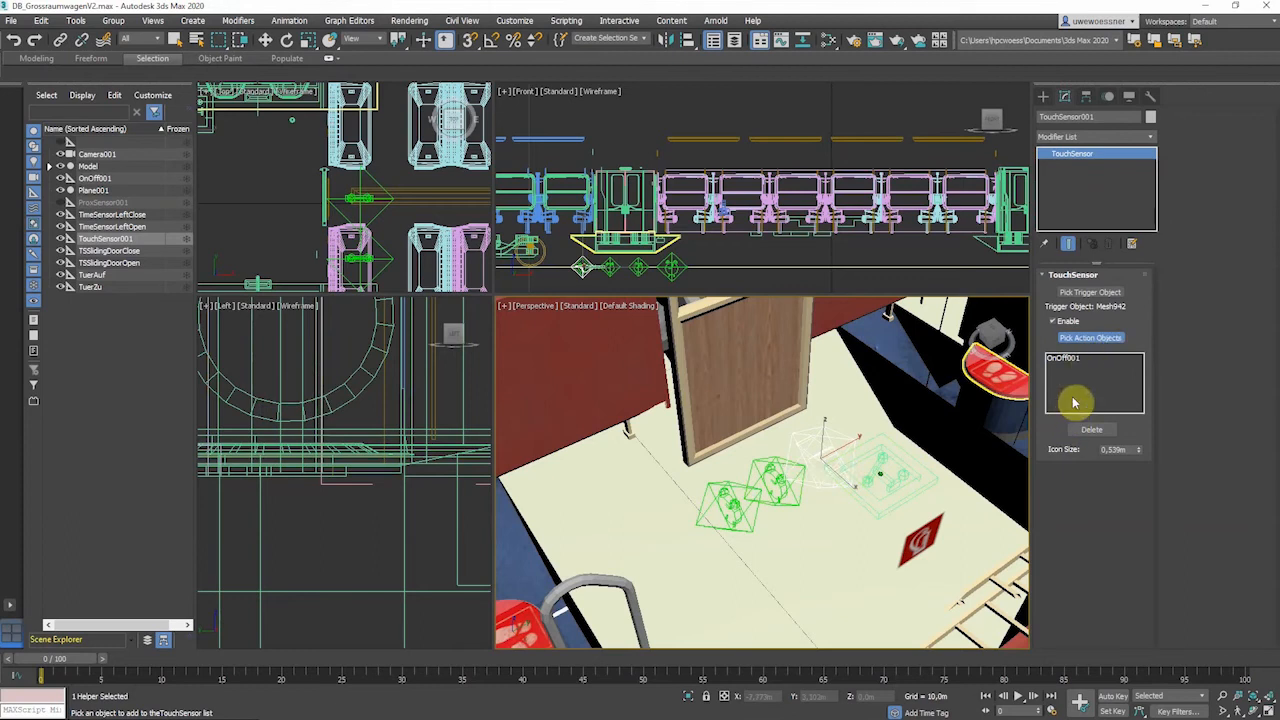
{"action": "left_click", "coordinate": [1090, 337]}
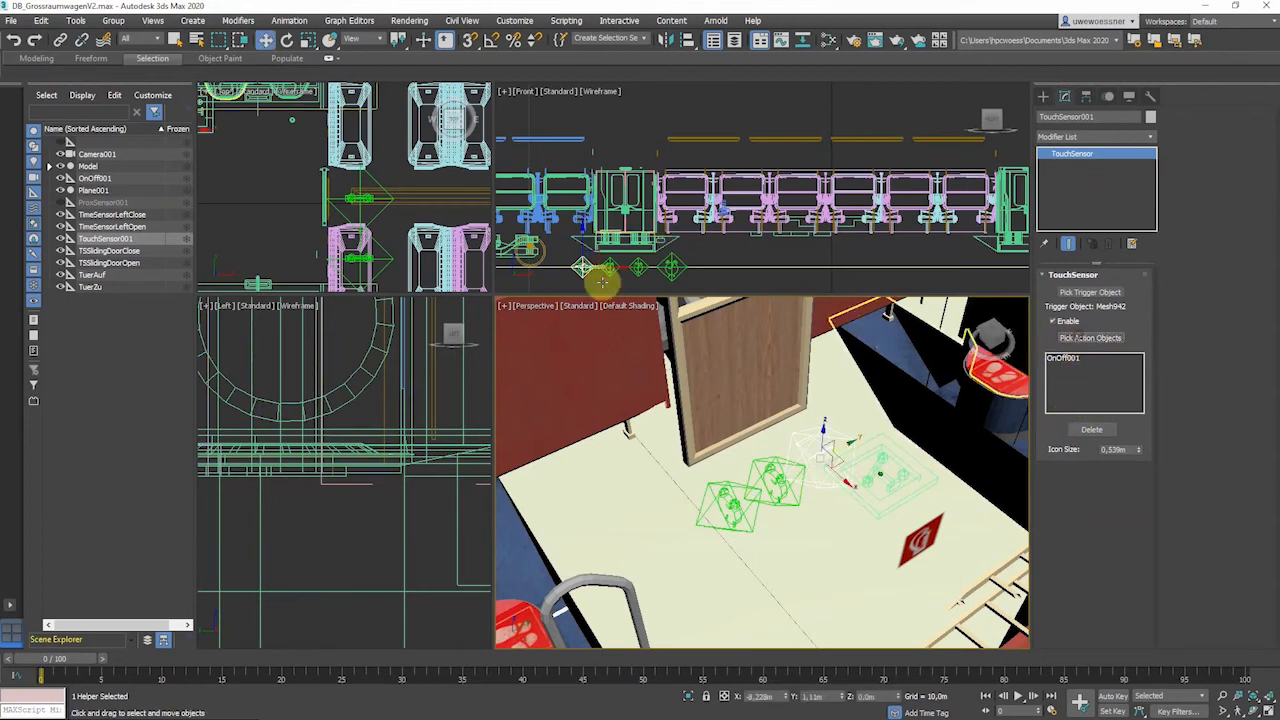
Export the scene as VRML97 to train.wrl in the vrml folder, overwriting the existing file.
{"action": "left_click", "coordinate": [11, 20]}
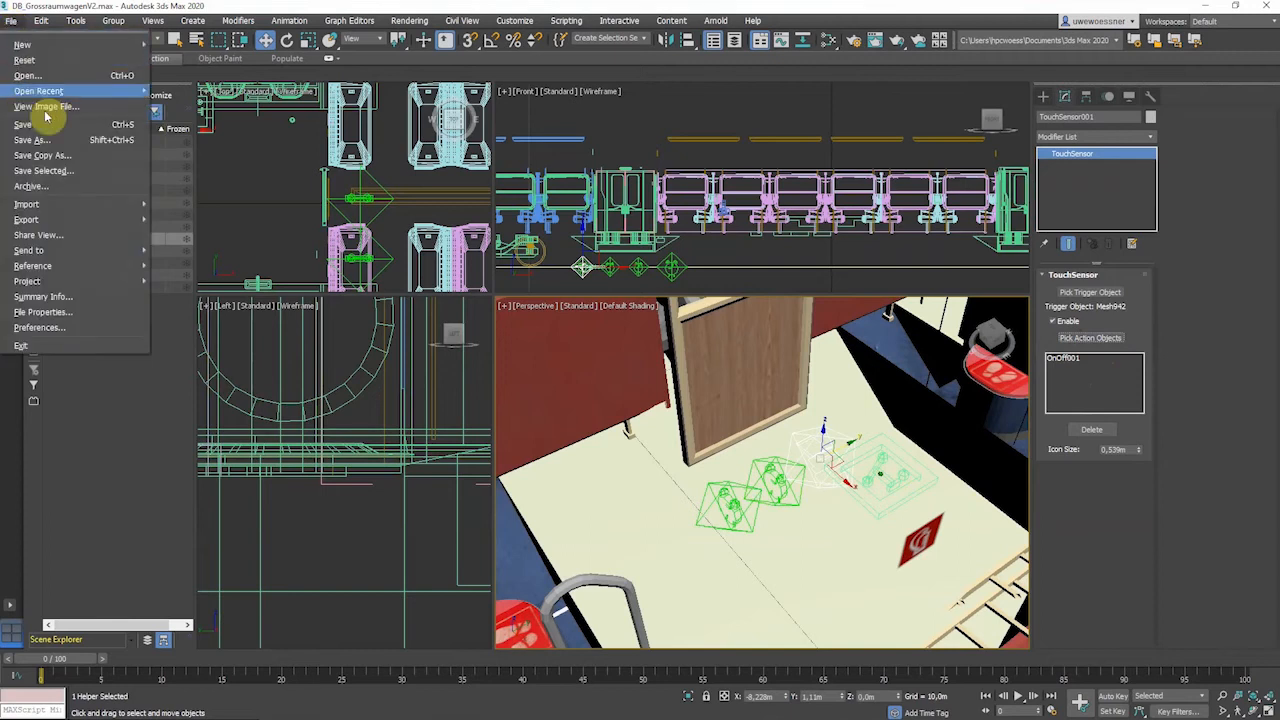
{"action": "left_click", "coordinate": [166, 220]}
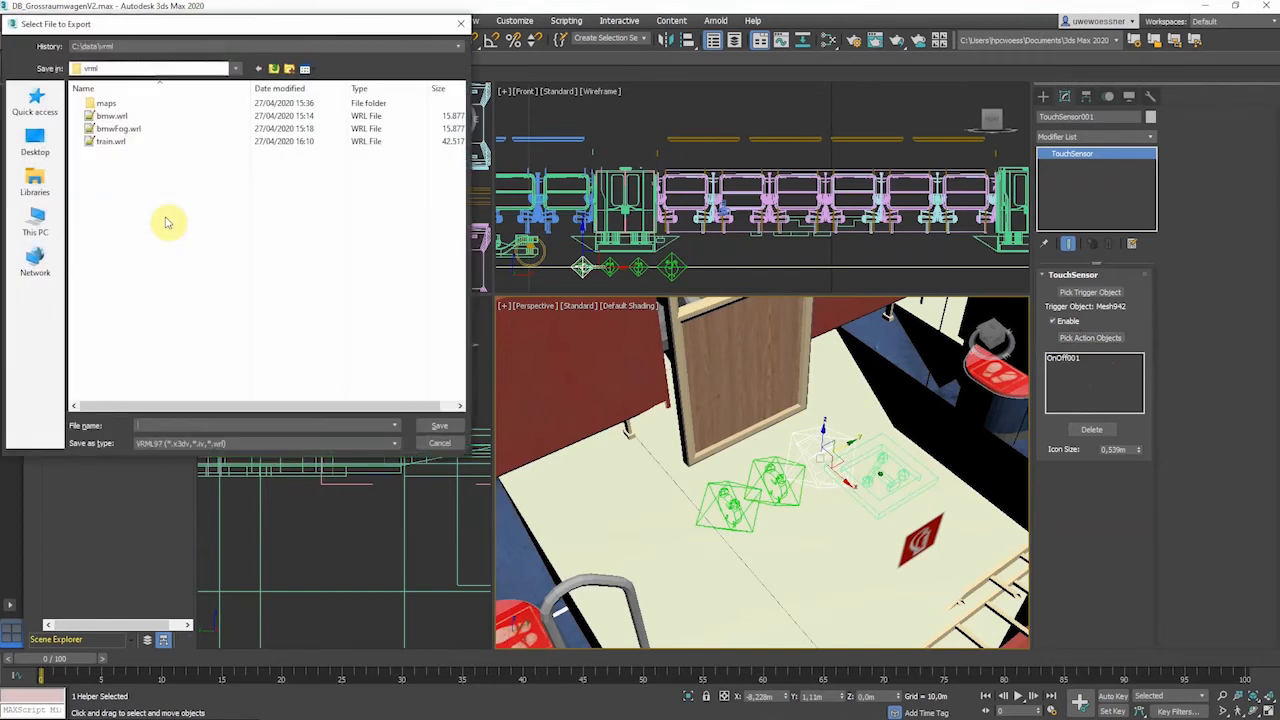
{"action": "left_click", "coordinate": [105, 141]}
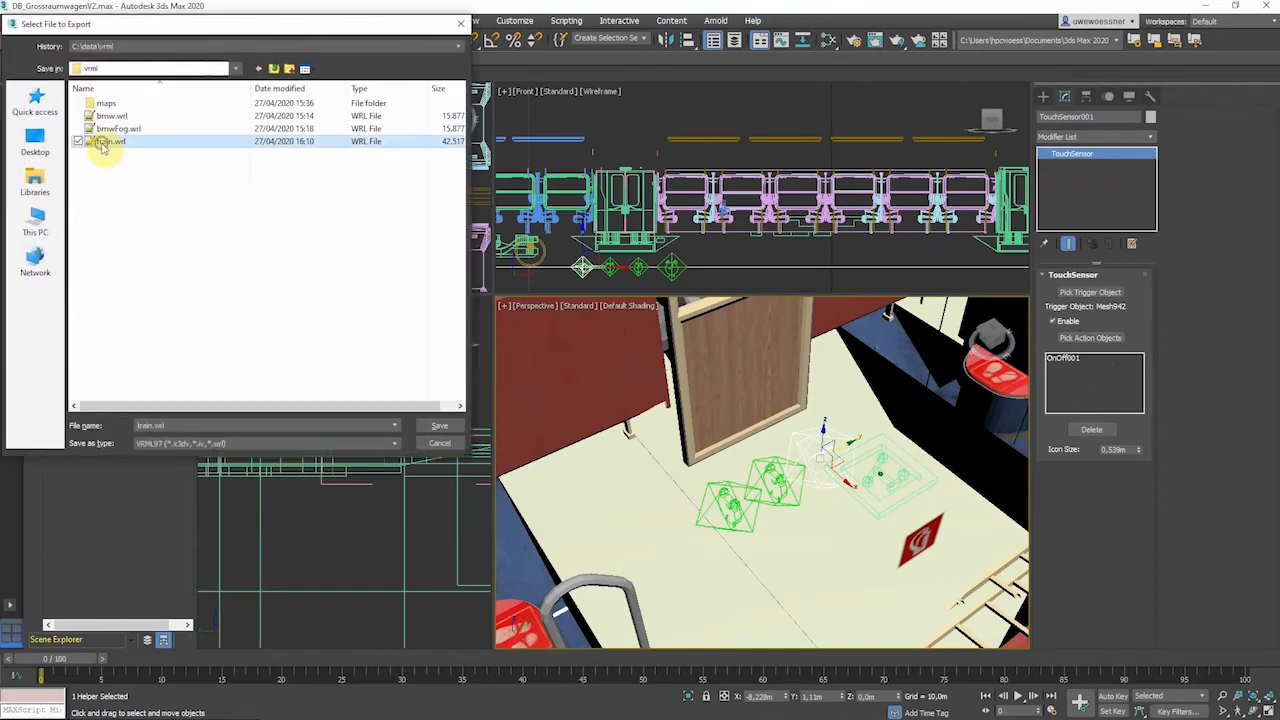
{"action": "left_click", "coordinate": [434, 427]}
{"action": "left_click", "coordinate": [648, 392]}
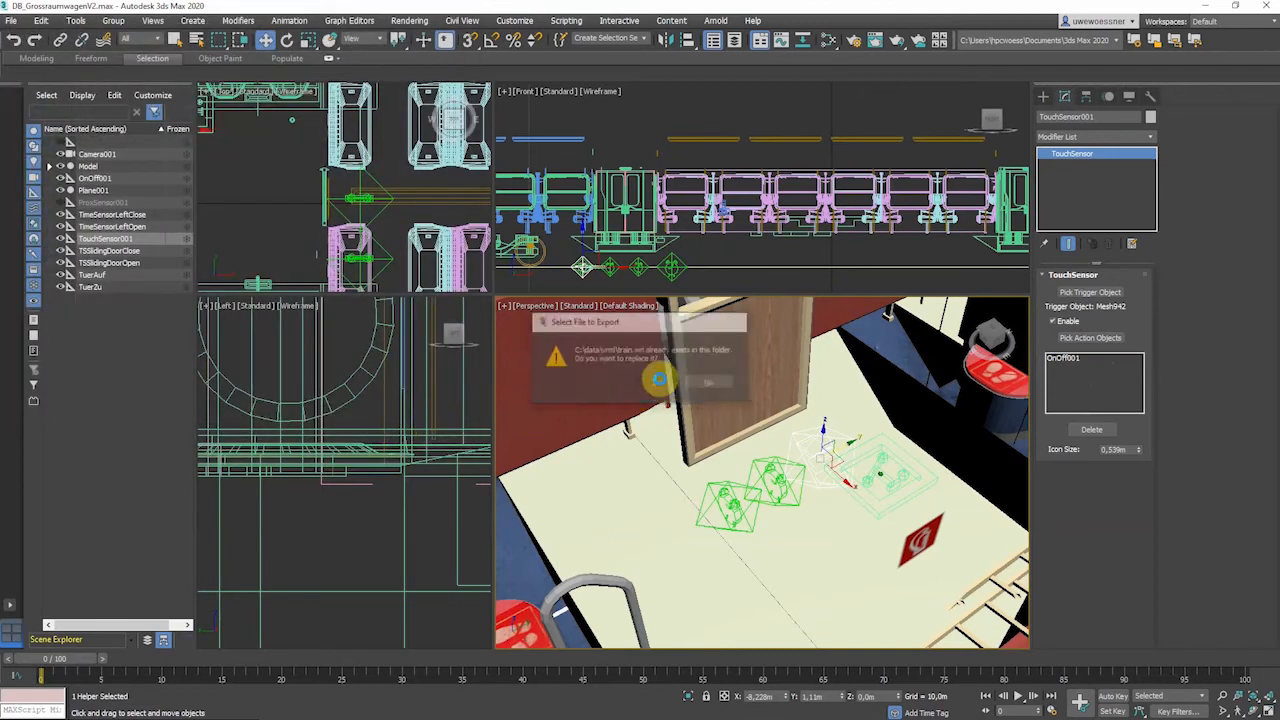
{"action": "left_click", "coordinate": [620, 555]}
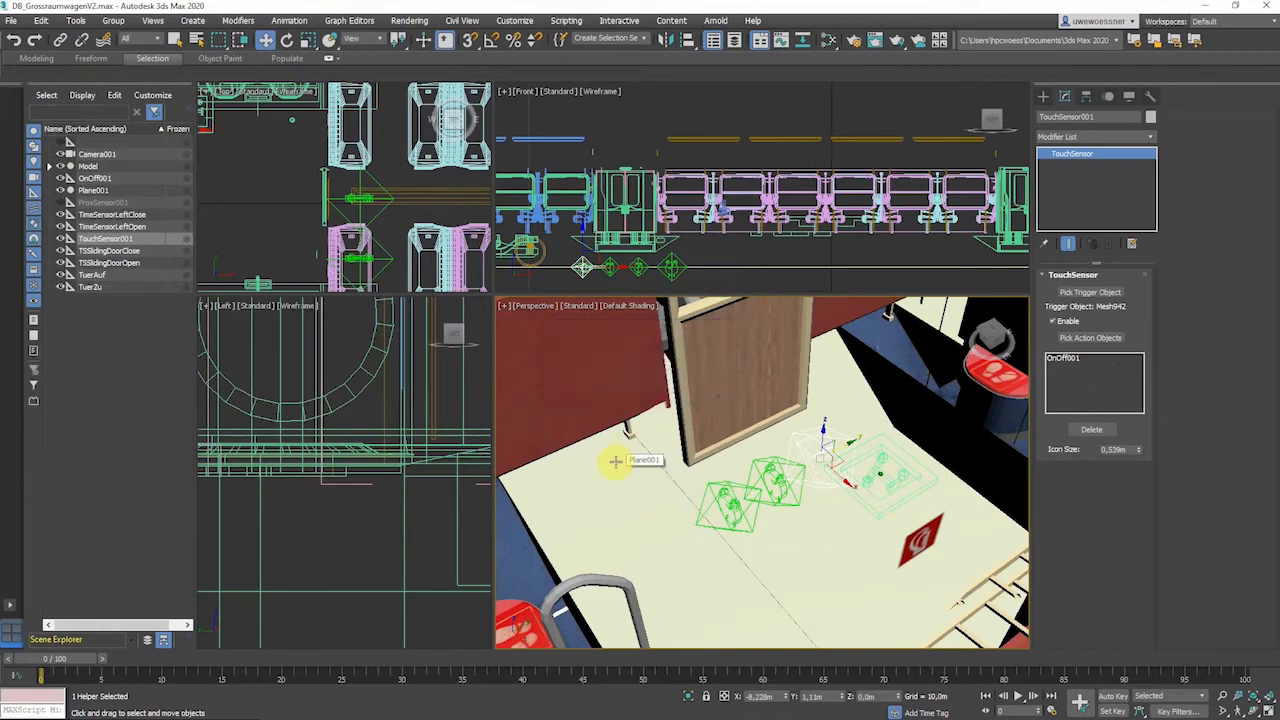
Switch to OpenCOVER, reload the VRML scene and navigate up to the rail car's entrance doors.
{"action": "key", "text": "alt+Tab"}
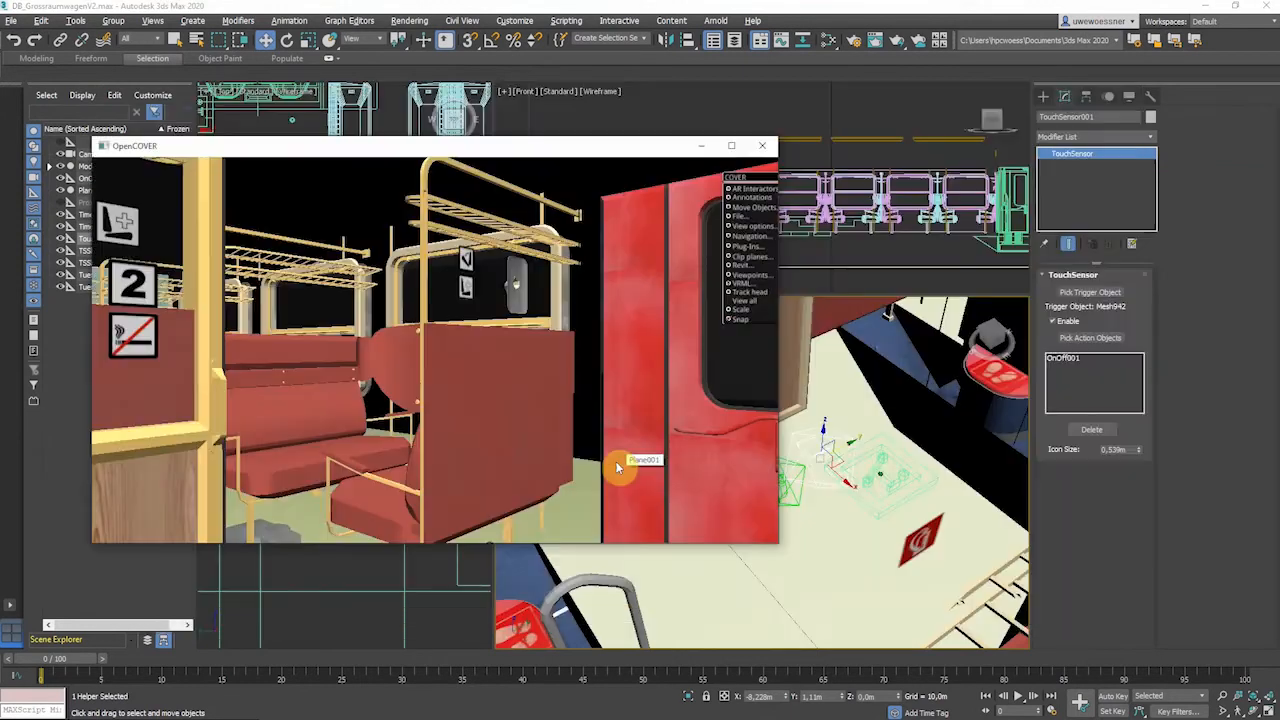
{"action": "left_click_drag", "start_coordinate": [480, 147], "coordinate": [585, 110]}
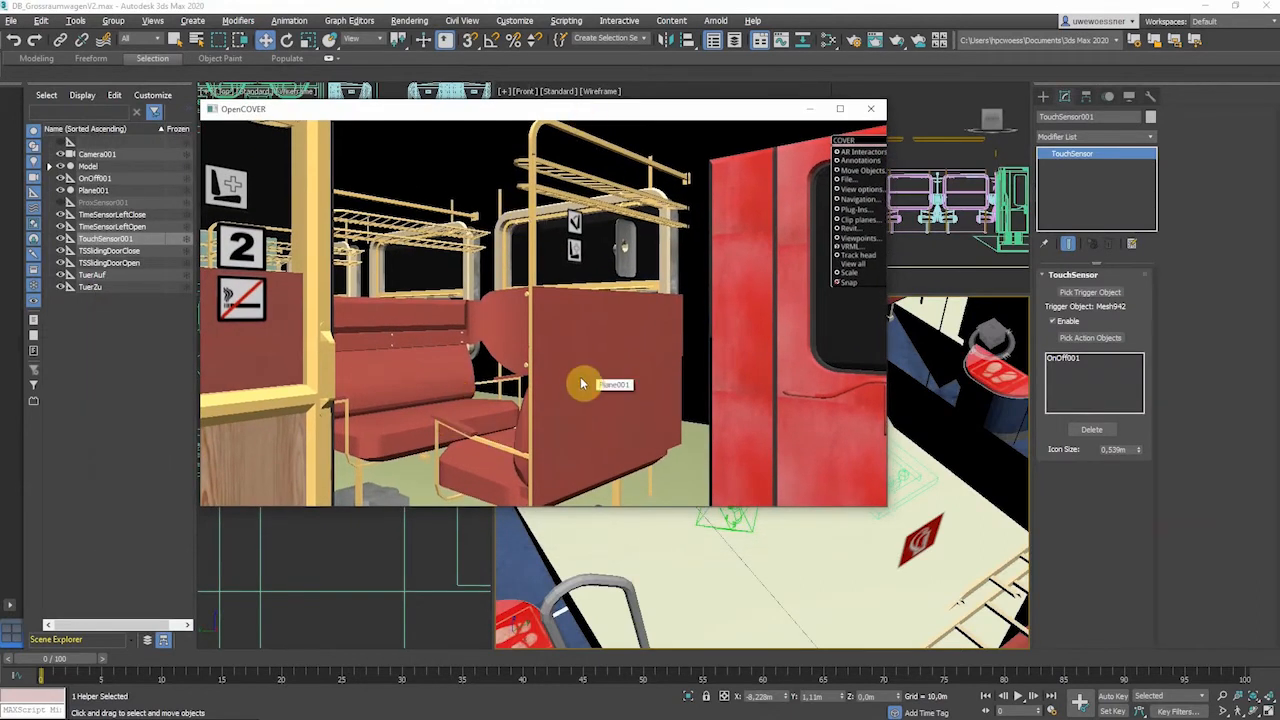
{"action": "left_click", "coordinate": [478, 354]}
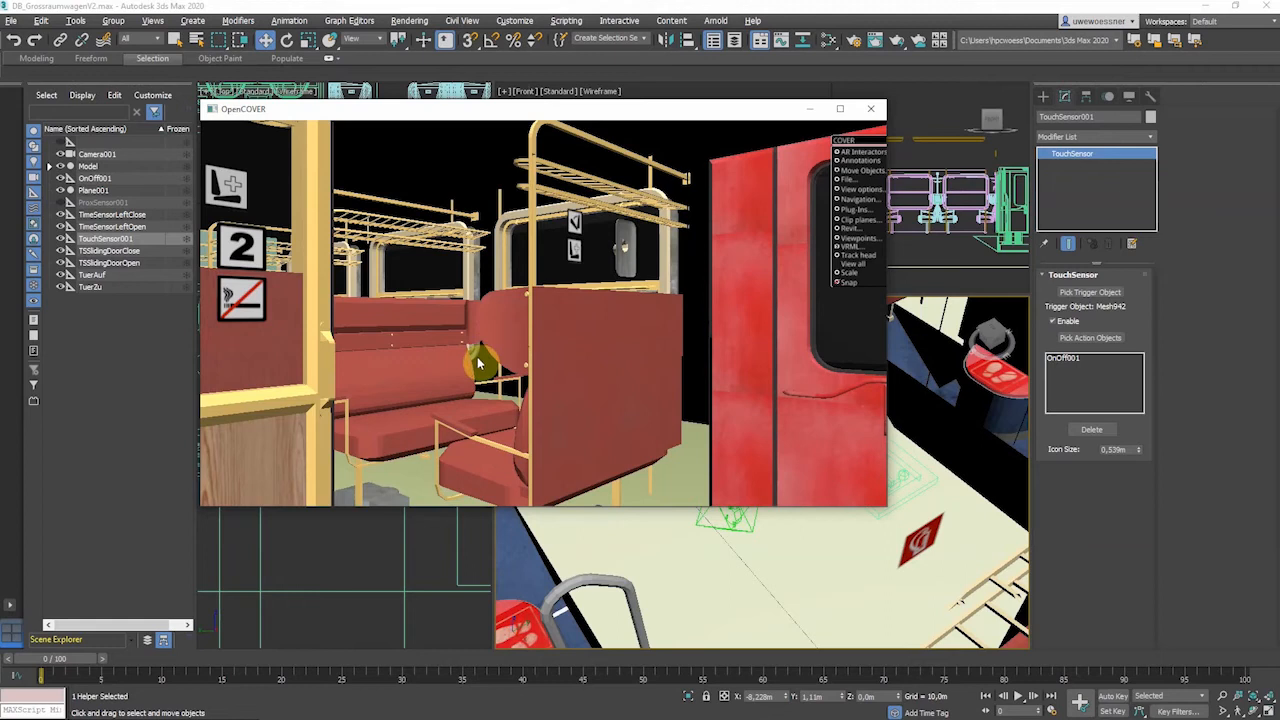
{"action": "left_click", "coordinate": [850, 247]}
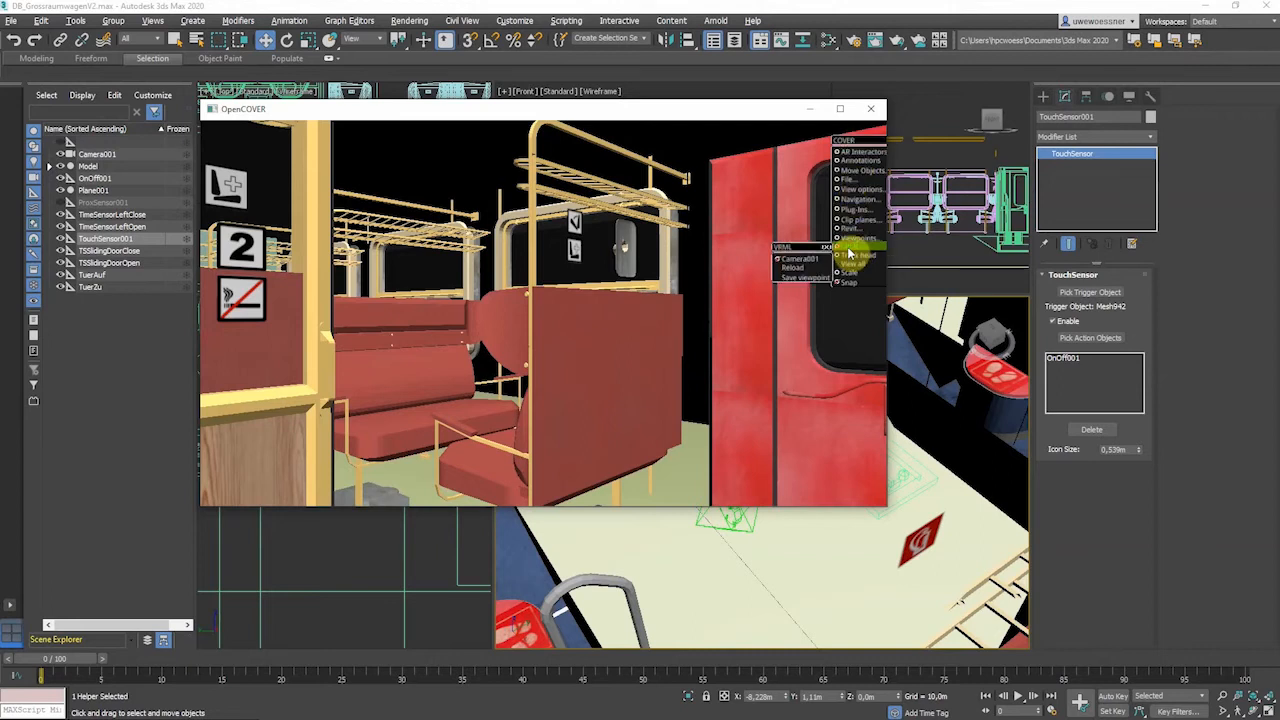
{"action": "left_click", "coordinate": [794, 262]}
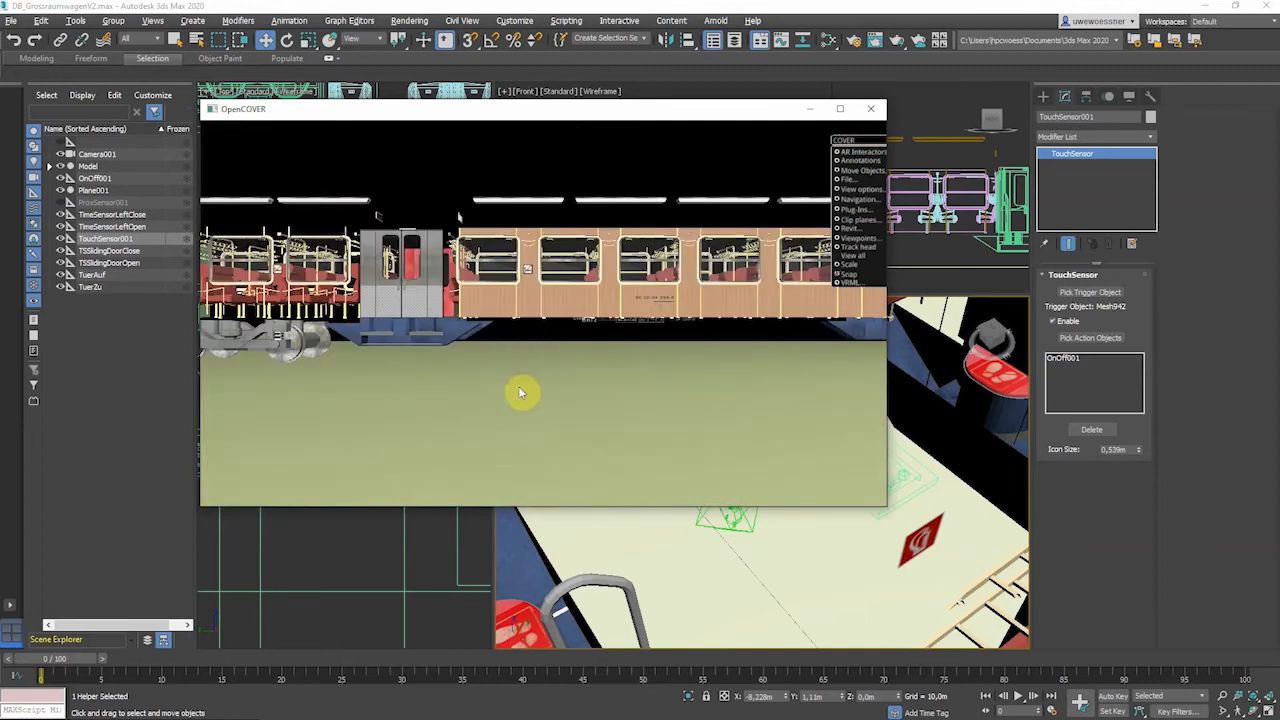
{"action": "left_click", "coordinate": [510, 415]}
{"action": "left_click_drag", "start_coordinate": [510, 415], "coordinate": [586, 443]}
{"action": "left_click", "coordinate": [586, 443]}
{"action": "left_click_drag", "start_coordinate": [654, 351], "coordinate": [658, 426]}
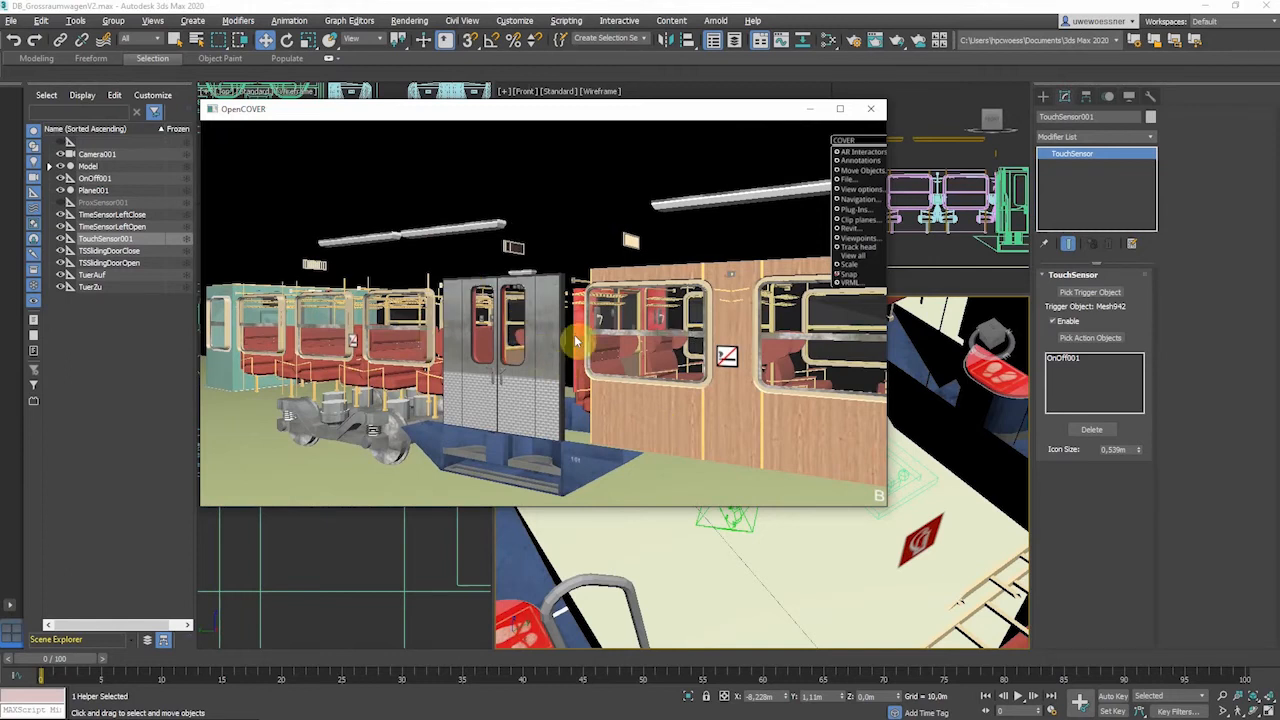
Switch back to 3ds Max and unhide all hidden objects of the rail car scene.
{"action": "left_click", "coordinate": [645, 10]}
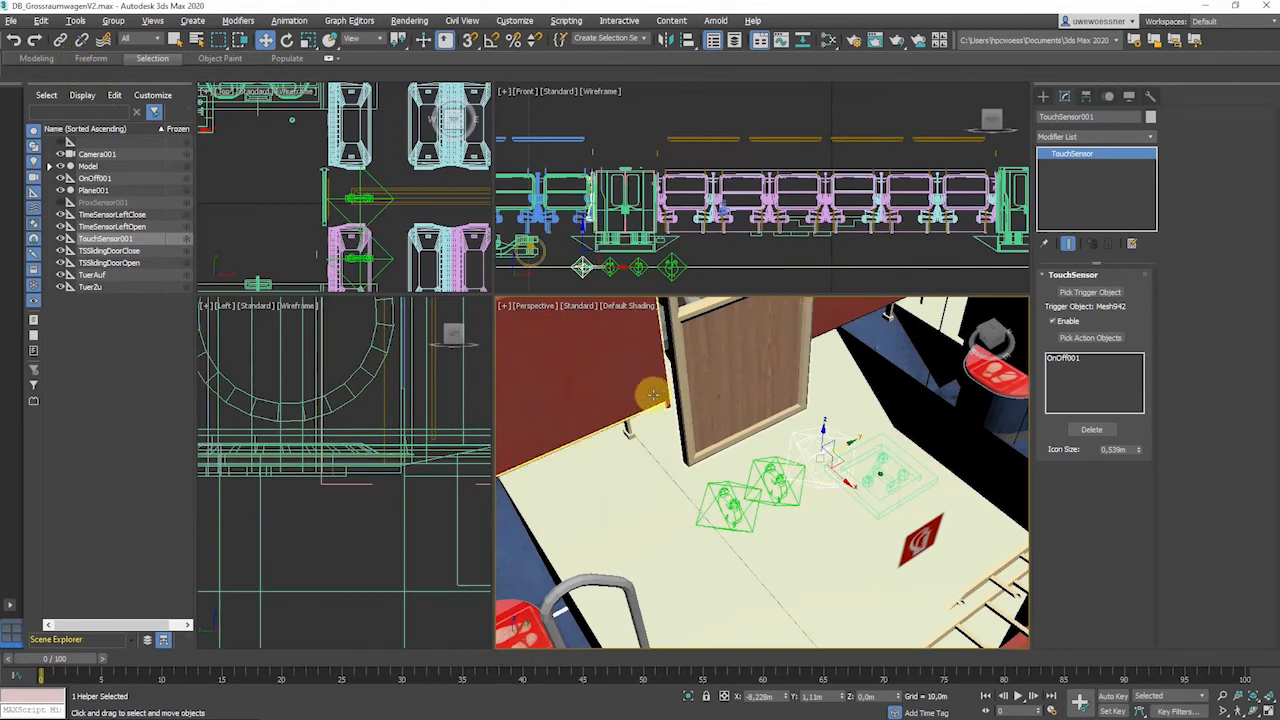
{"action": "right_click", "coordinate": [677, 427]}
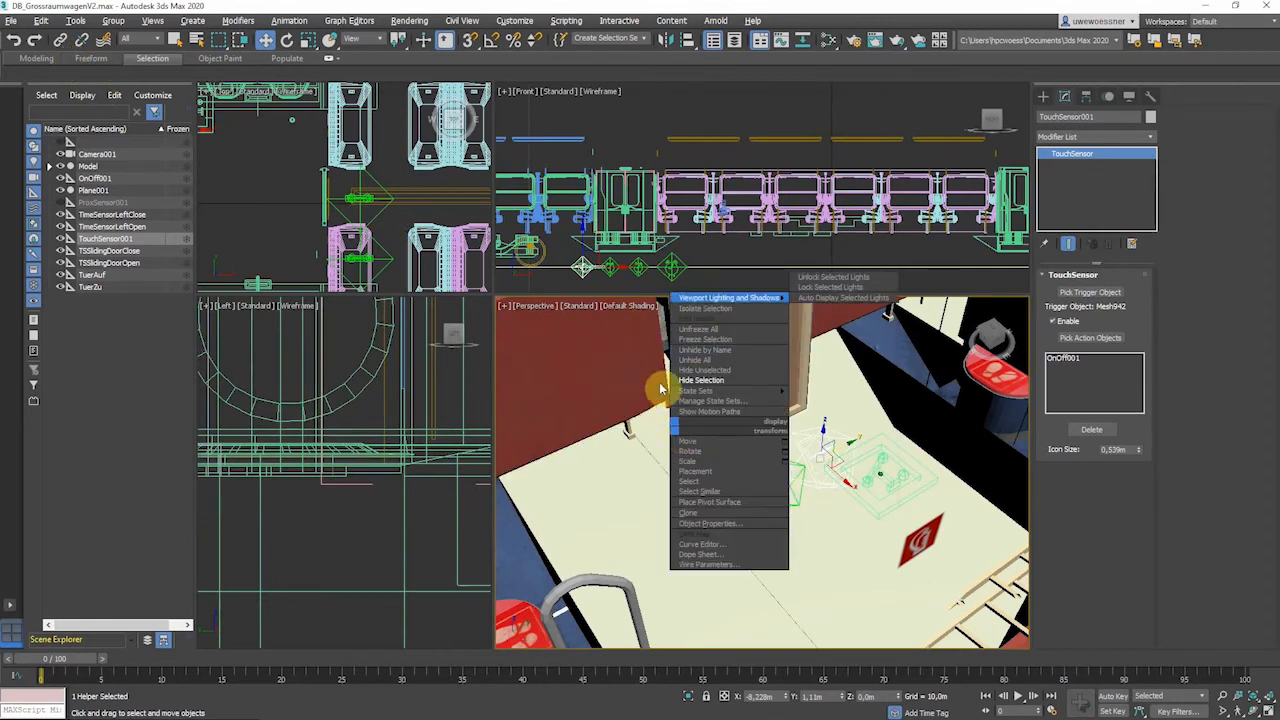
{"action": "left_click", "coordinate": [697, 360]}
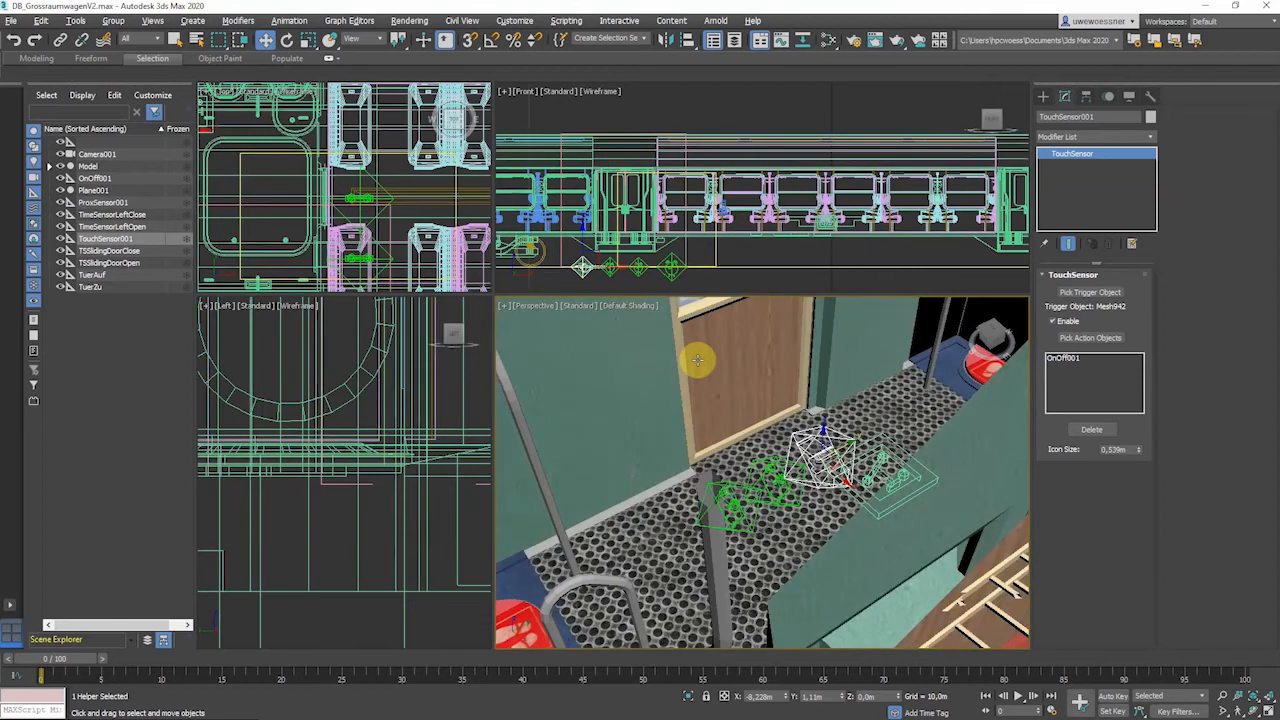
{"action": "scroll", "coordinate": [717, 394], "scroll_direction": "down", "scroll_amount": 15}
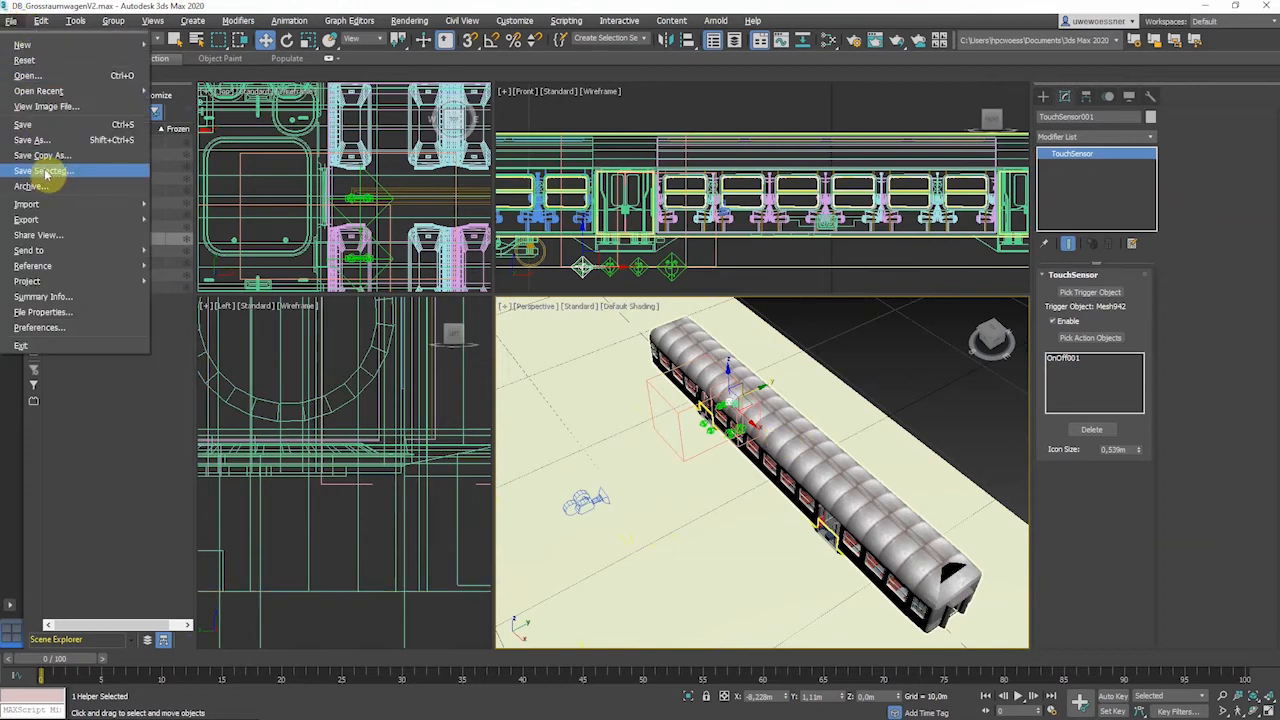
Export the complete scene as VRML97 over train.wrl in the vrml folder.
{"action": "left_click", "coordinate": [182, 222]}
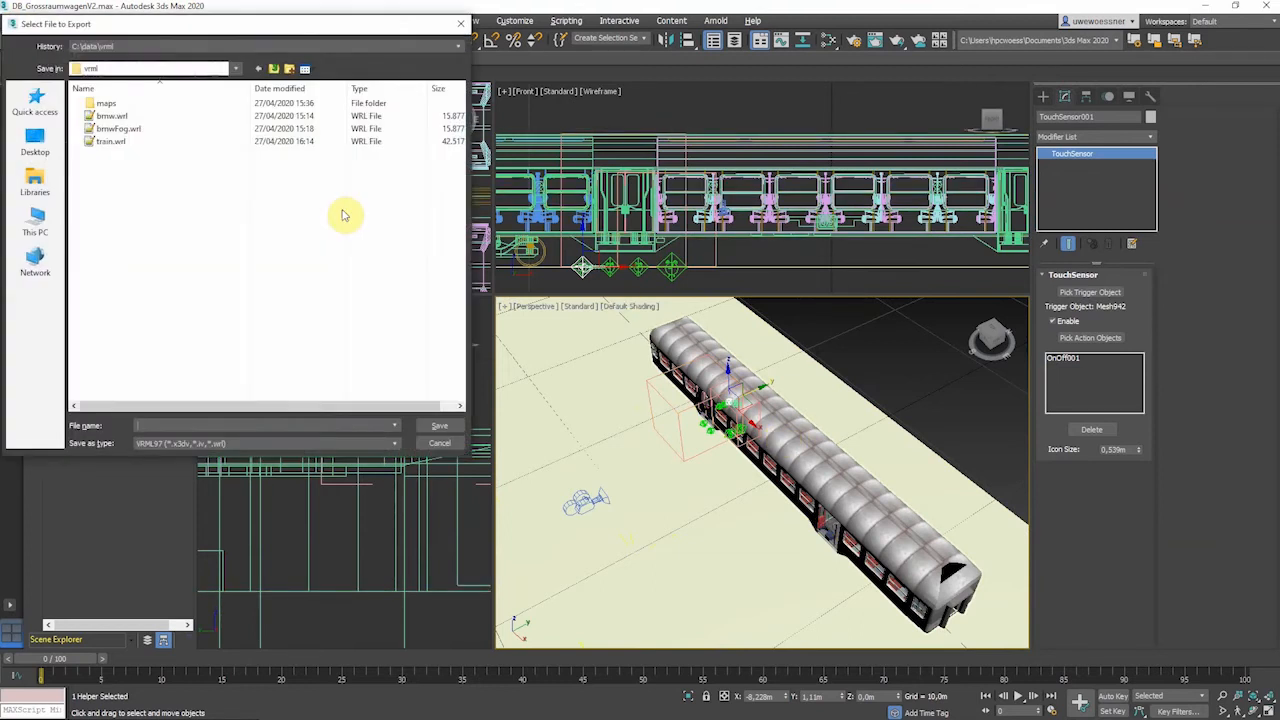
{"action": "double_click", "coordinate": [114, 143]}
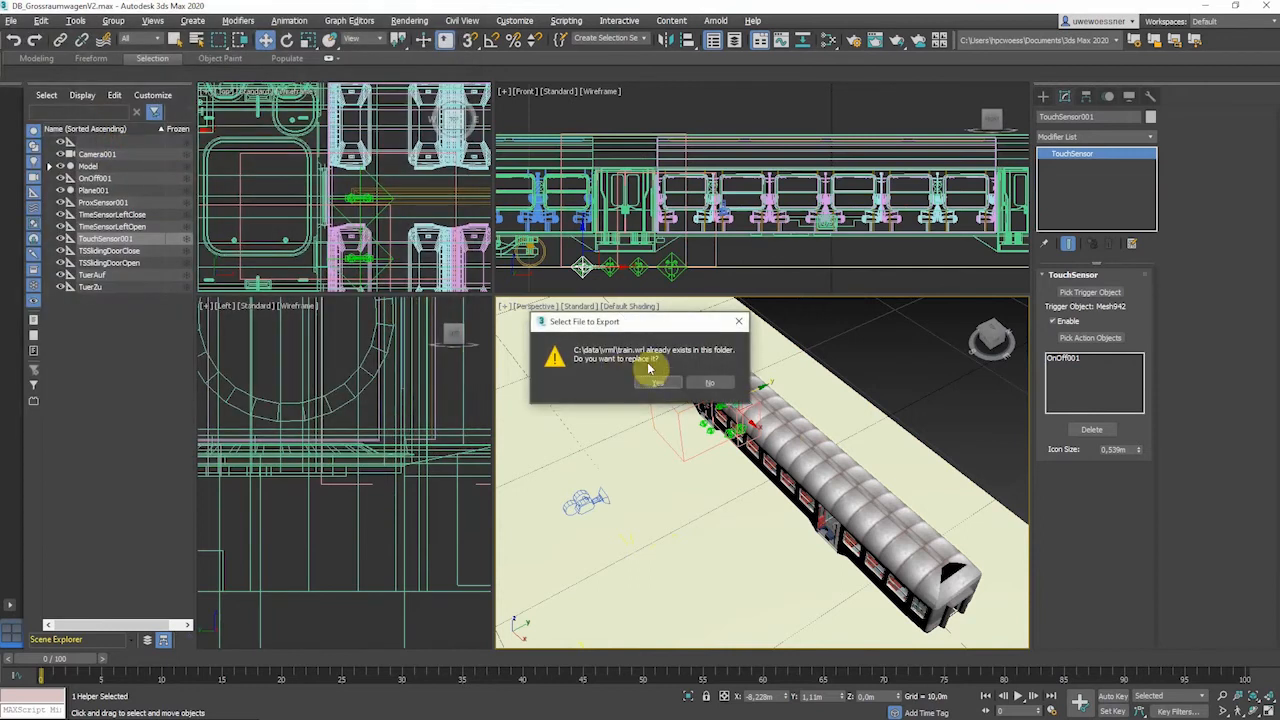
{"action": "left_click", "coordinate": [657, 384]}
{"action": "left_click", "coordinate": [623, 550]}
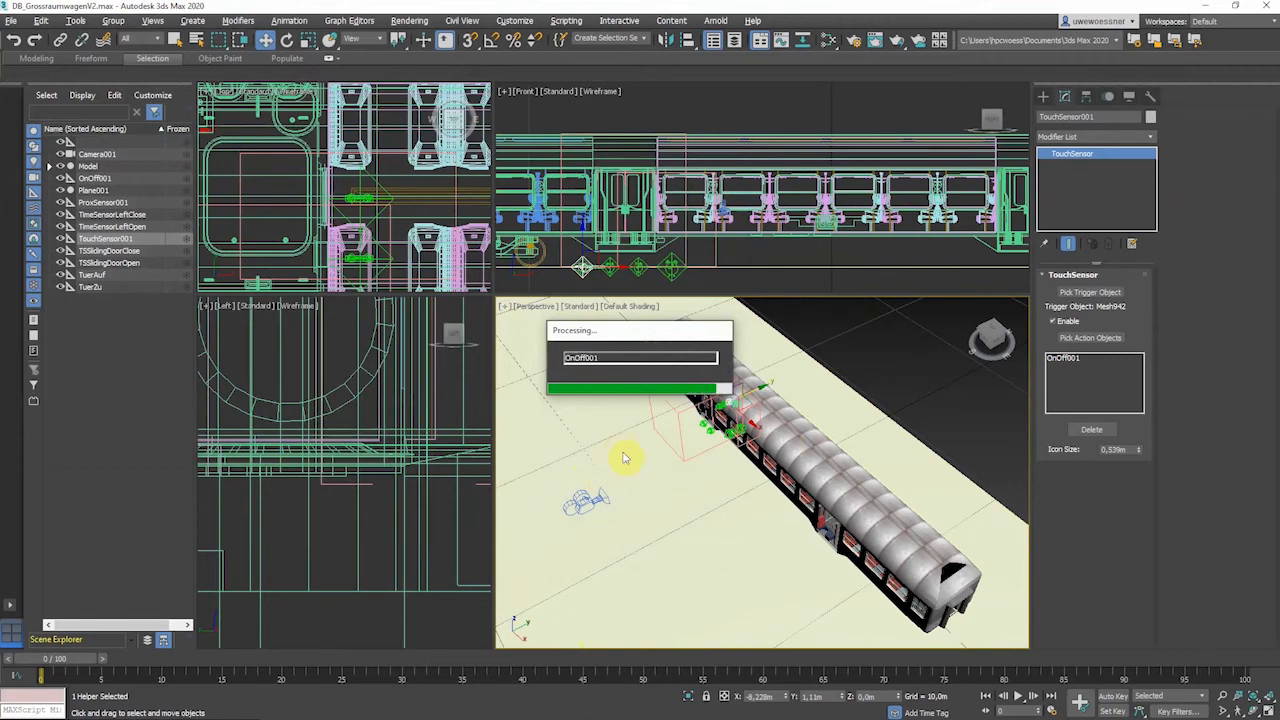
Switch to OpenCOVER and reload the VRML scene.
{"action": "key", "text": "alt+Tab"}
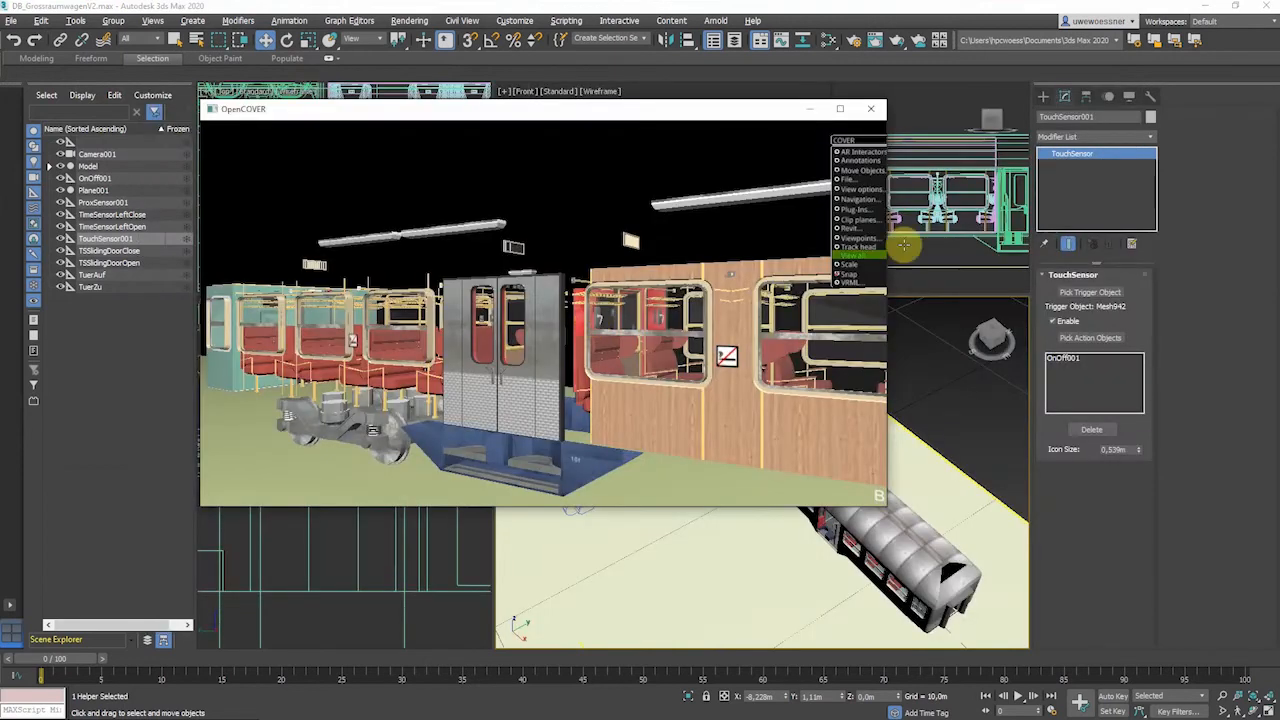
{"action": "left_click", "coordinate": [864, 283]}
{"action": "left_click", "coordinate": [800, 297]}
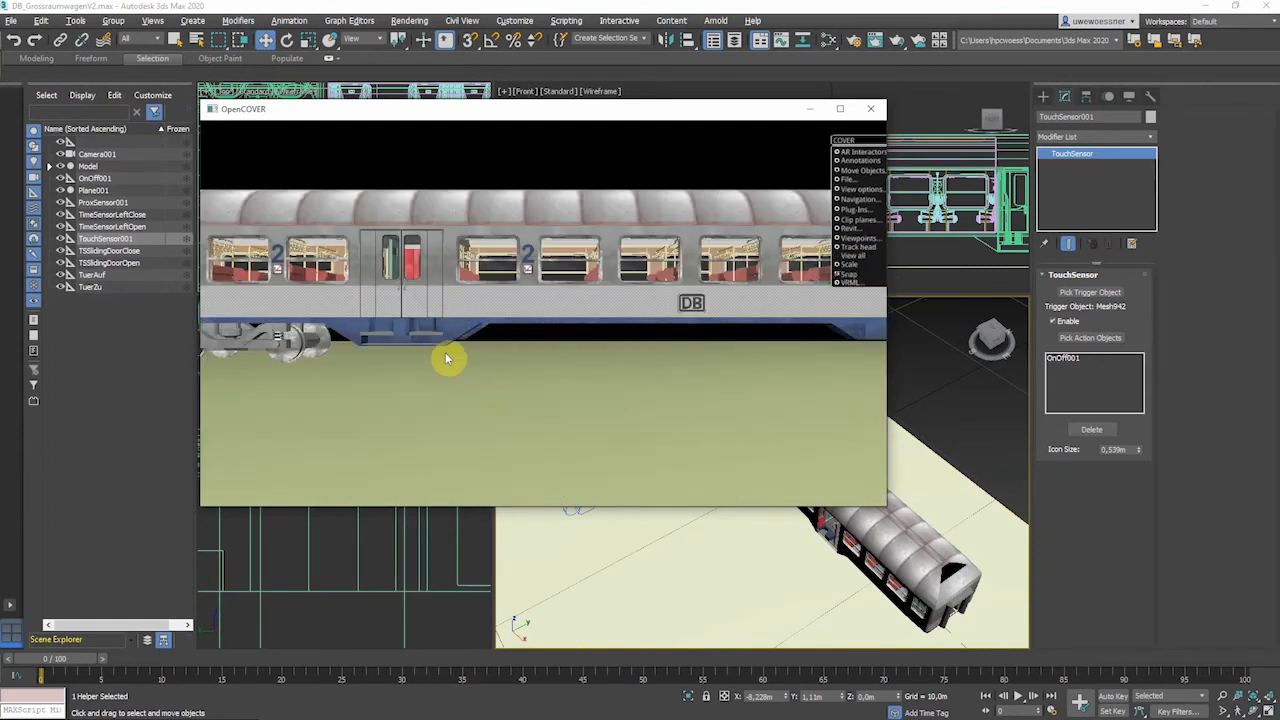
Navigate into the rail car and test opening and closing the sliding door repeatedly by its handle, from both sides of the doorway.
{"action": "left_click_drag", "start_coordinate": [471, 400], "coordinate": [685, 457]}
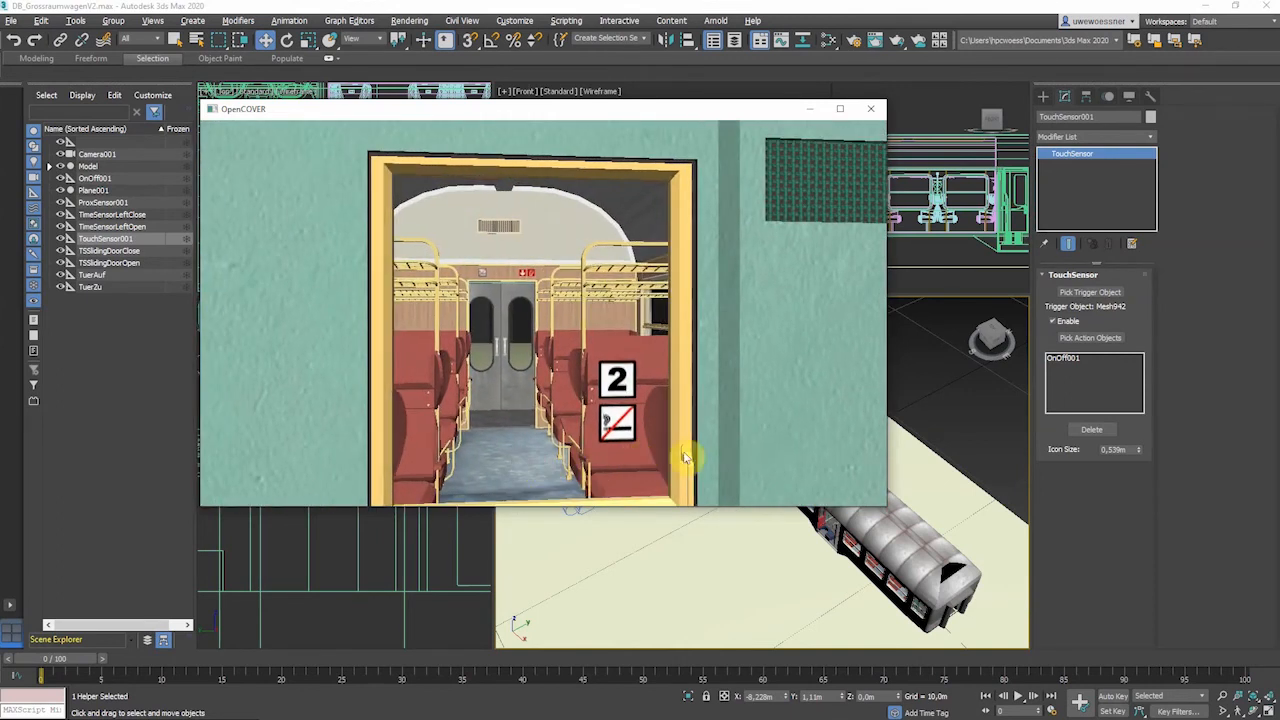
{"action": "left_click", "coordinate": [688, 466]}
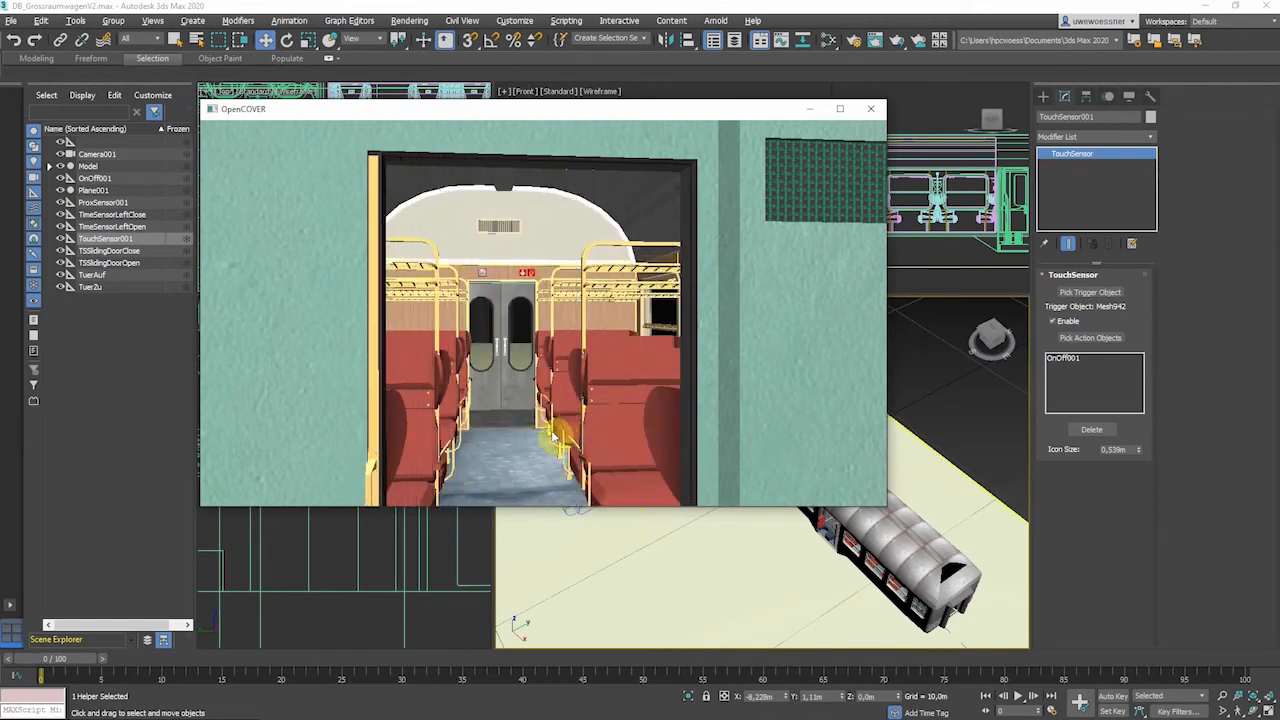
{"action": "left_click", "coordinate": [364, 480]}
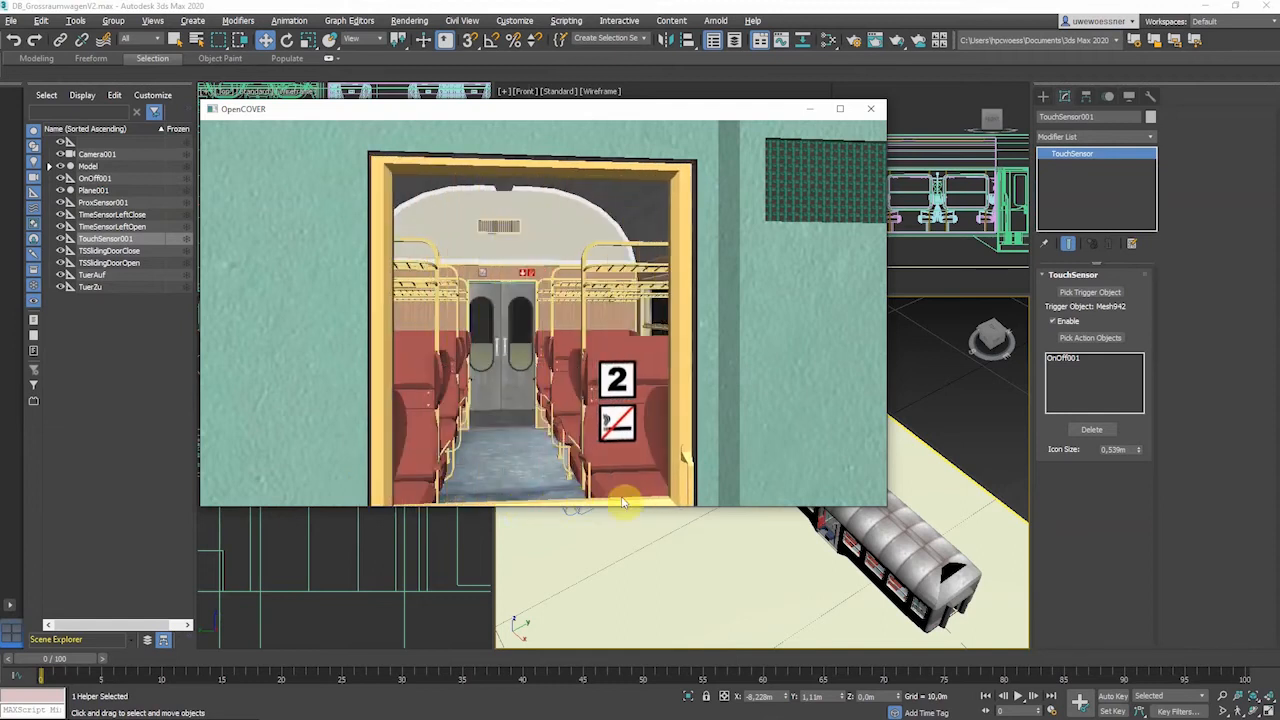
{"action": "left_click", "coordinate": [686, 462]}
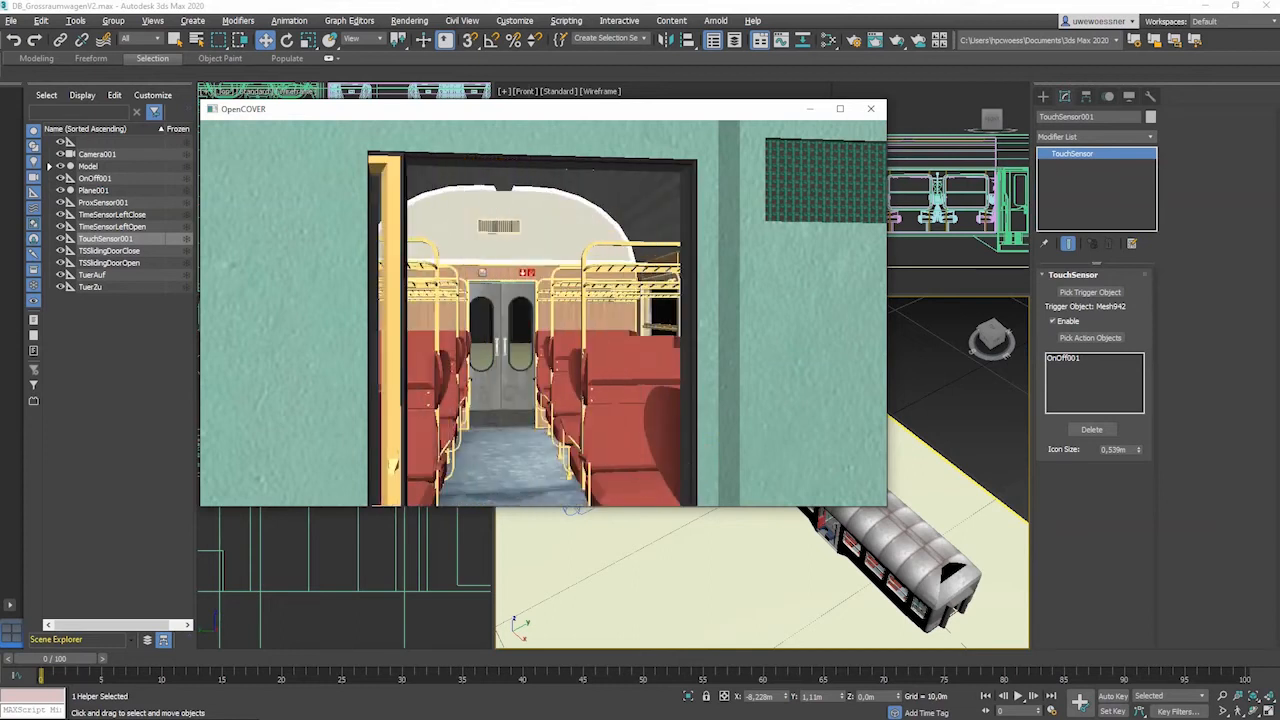
{"action": "mouse_move", "coordinate": [622, 482]}
{"action": "left_mouse_down"}
{"action": "mouse_move", "coordinate": [623, 443]}
{"action": "mouse_move", "coordinate": [603, 429]}
{"action": "mouse_move", "coordinate": [503, 414]}
{"action": "mouse_move", "coordinate": [191, 471]}
{"action": "mouse_move", "coordinate": [427, 481]}
{"action": "mouse_move", "coordinate": [428, 461]}
{"action": "mouse_move", "coordinate": [612, 488]}
{"action": "left_mouse_up"}
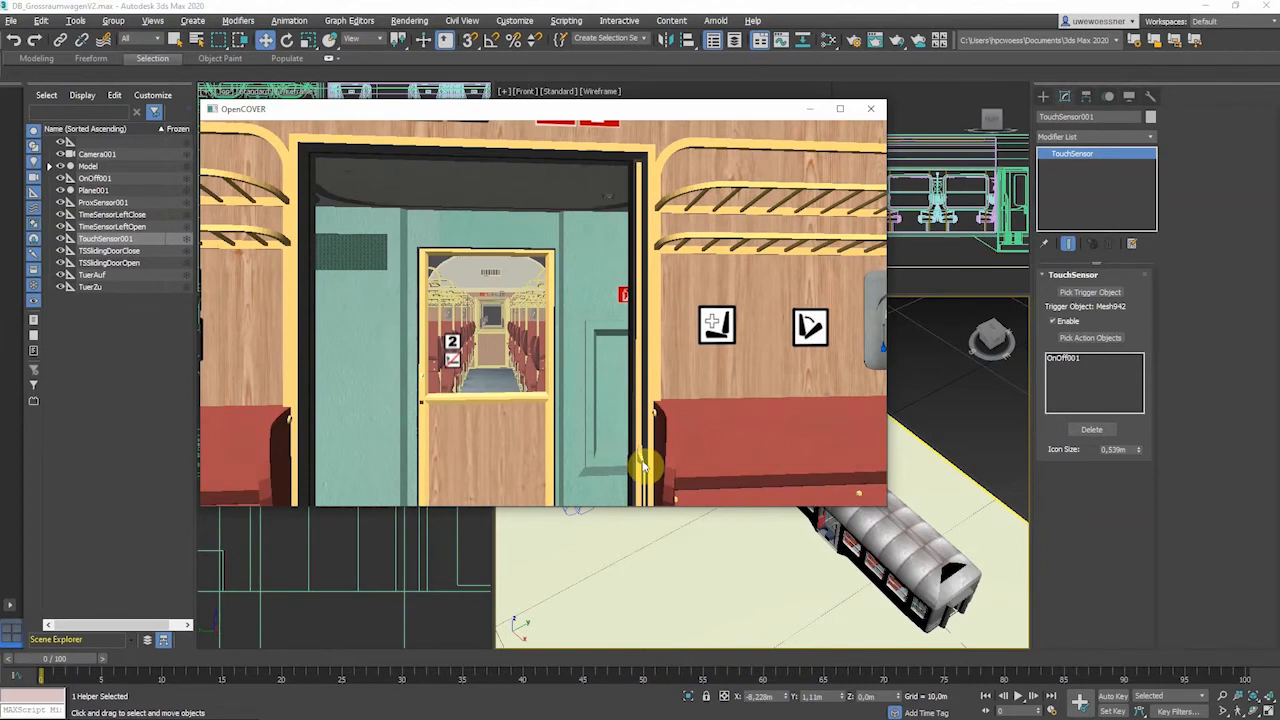
{"action": "left_click_drag", "start_coordinate": [640, 465], "coordinate": [638, 461]}
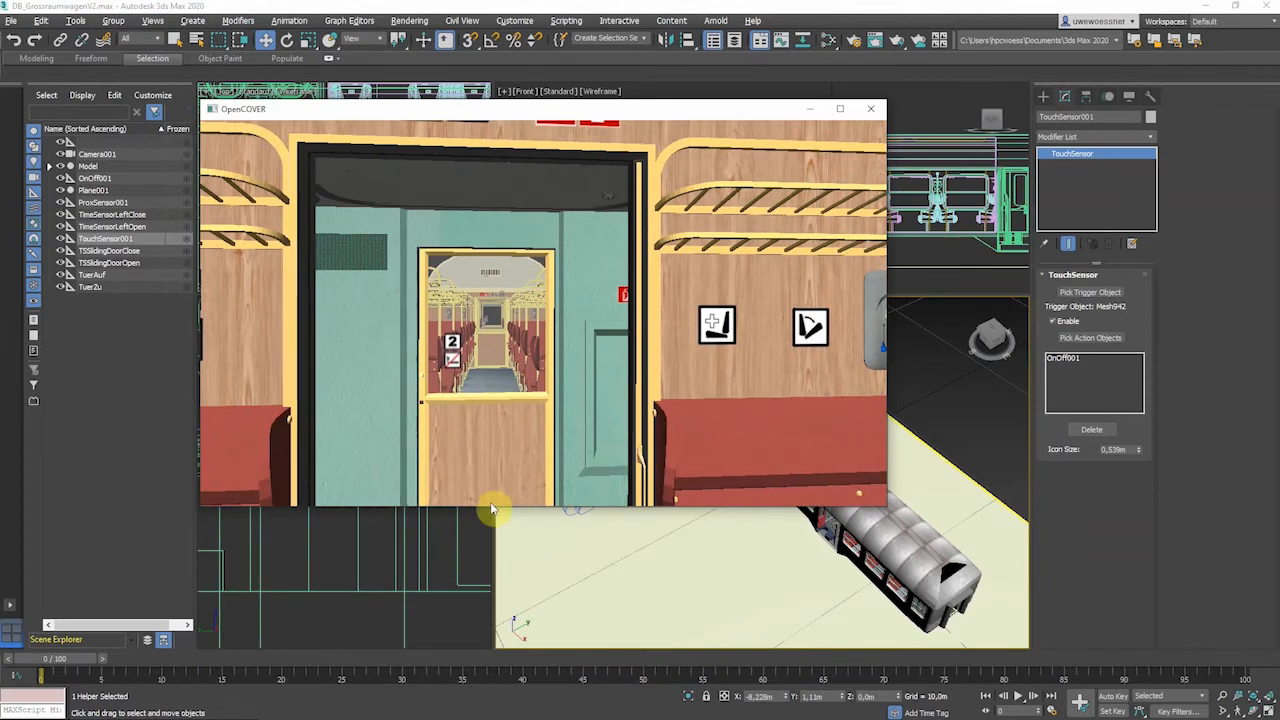
{"action": "left_click_drag", "start_coordinate": [491, 510], "coordinate": [624, 449]}
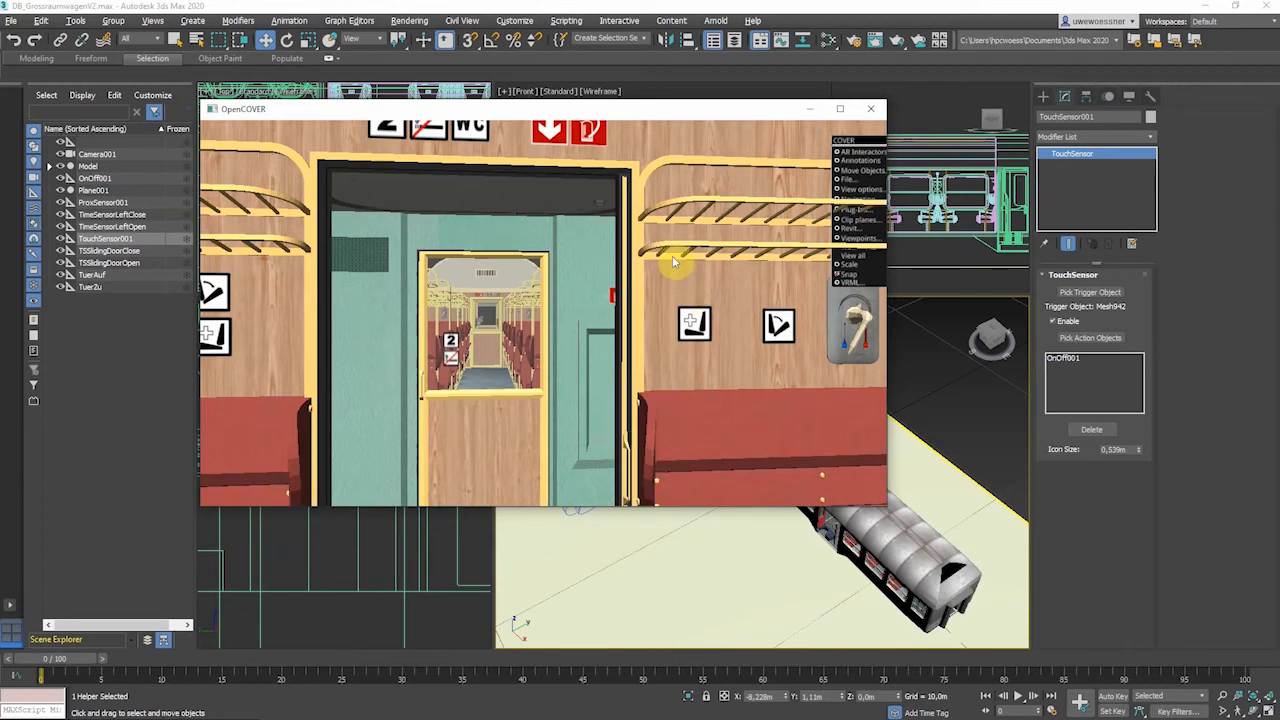
Switch back to 3ds Max and hide the rail car's outer roof and the ceiling mesh beneath it.
{"action": "left_click", "coordinate": [714, 6]}
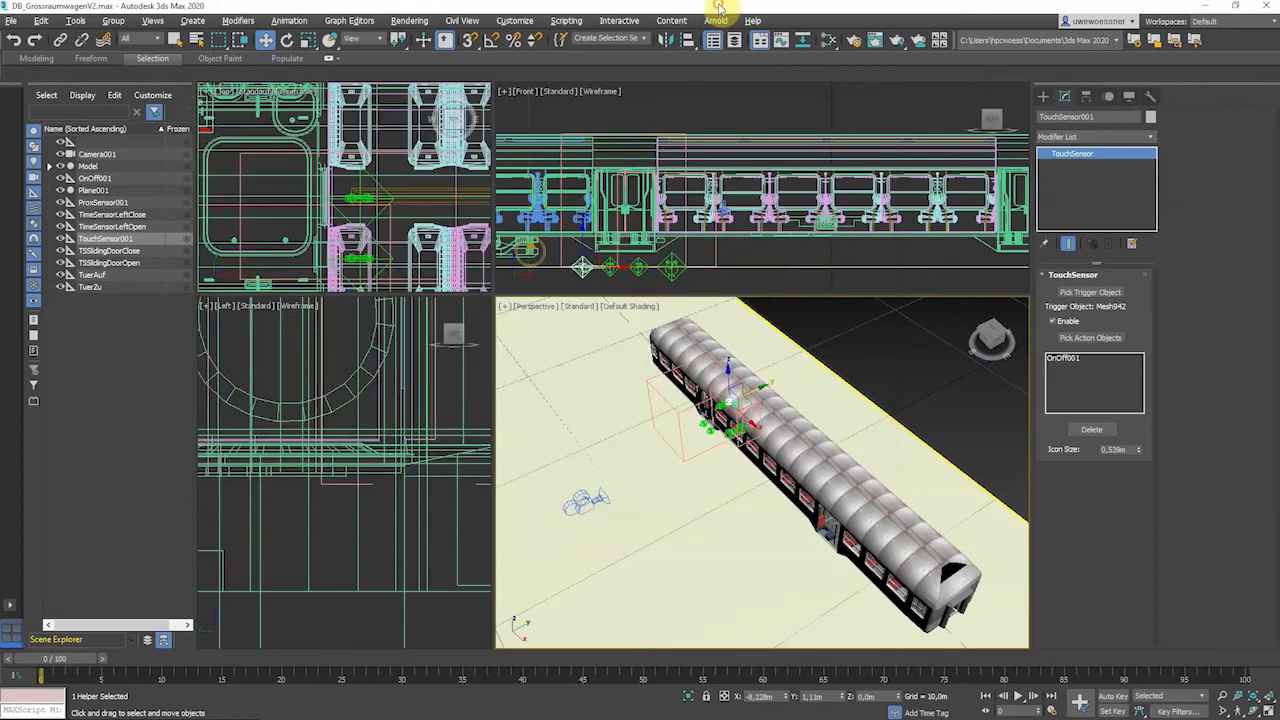
{"action": "left_click", "coordinate": [735, 368]}
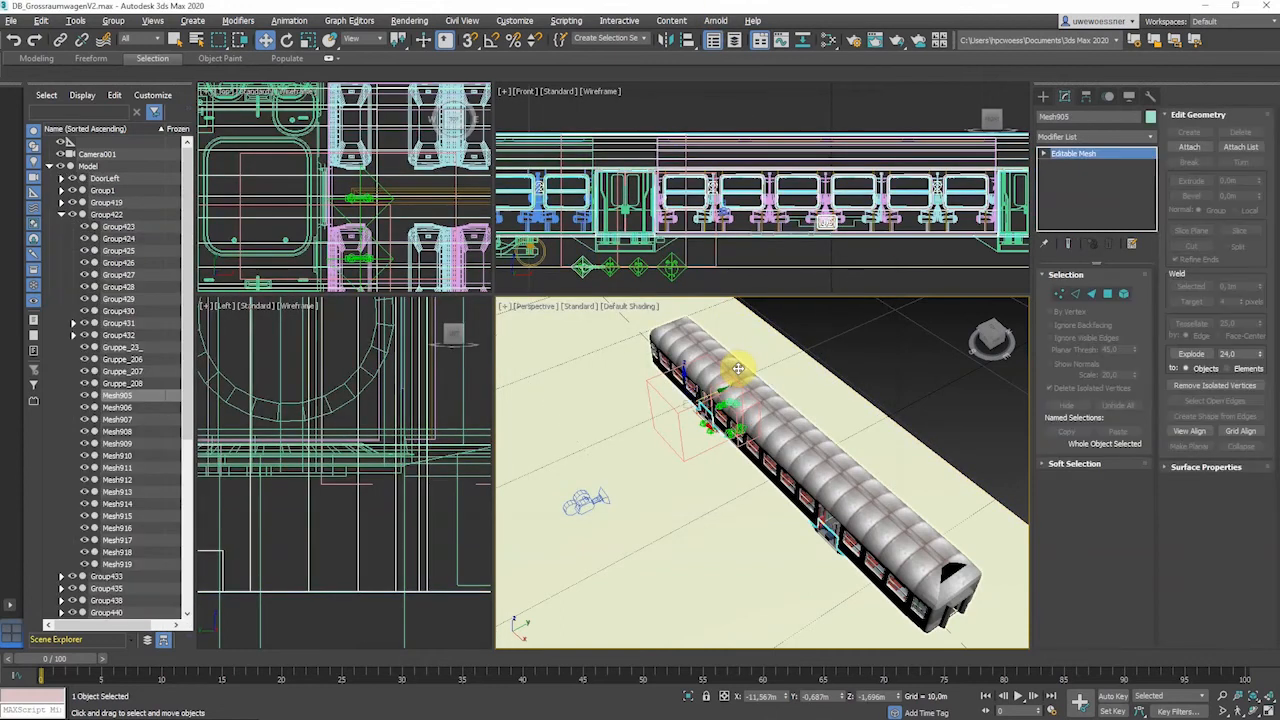
{"action": "right_click", "coordinate": [736, 366]}
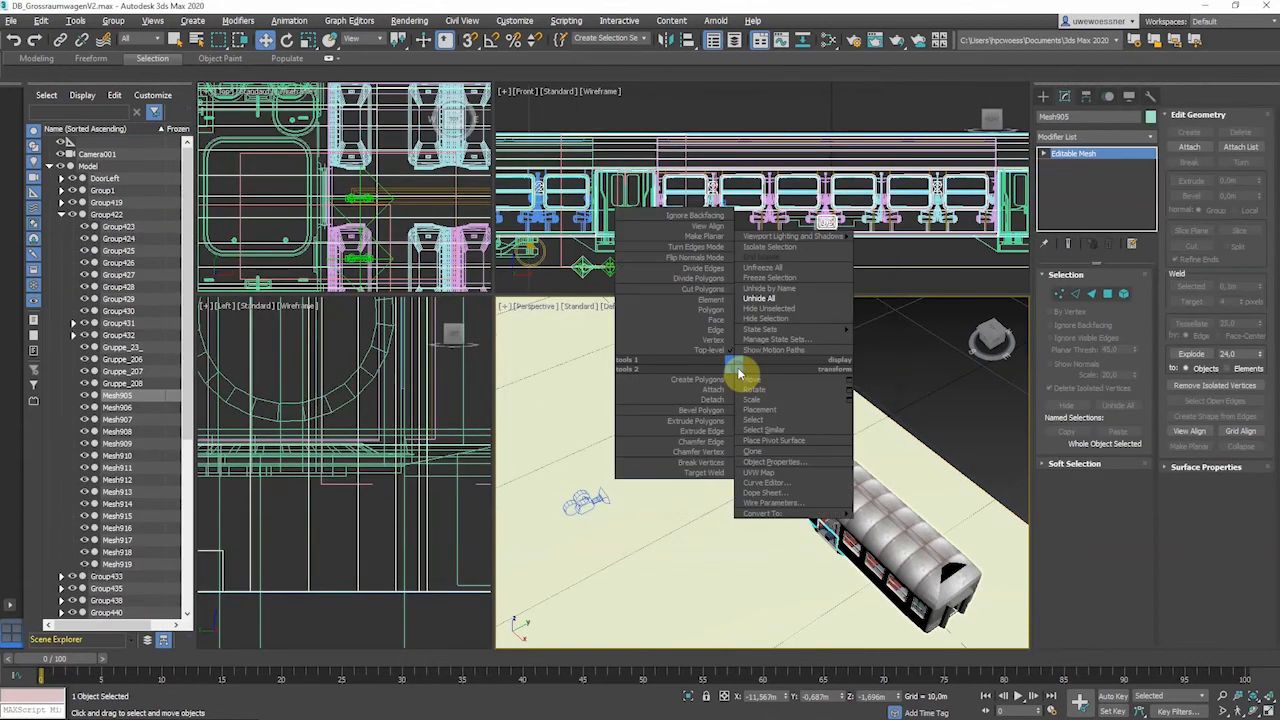
{"action": "left_click", "coordinate": [785, 320]}
{"action": "left_click", "coordinate": [722, 360]}
{"action": "right_click", "coordinate": [726, 358]}
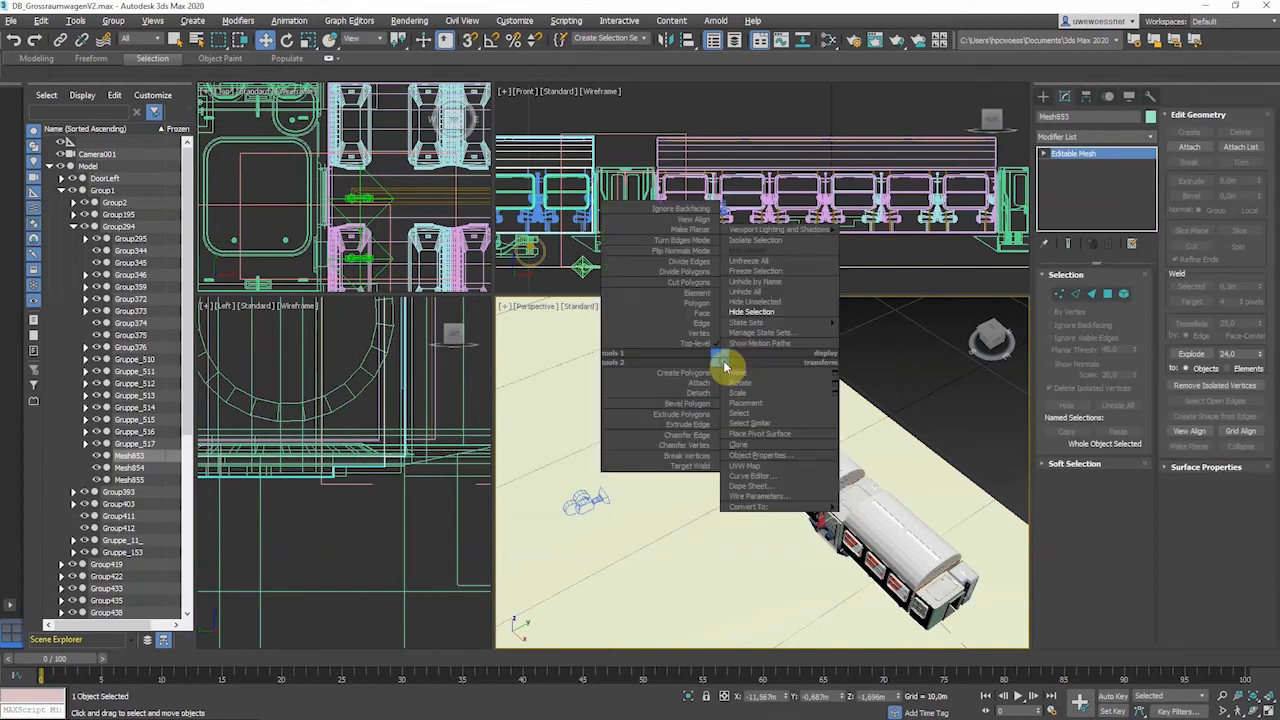
{"action": "left_click", "coordinate": [752, 316]}
Hide the proximity sensor and the remaining roof piece that cover the sliding door area.
{"action": "middle_click_drag", "start_coordinate": [680, 418], "coordinate": [845, 434], "text": "alt"}
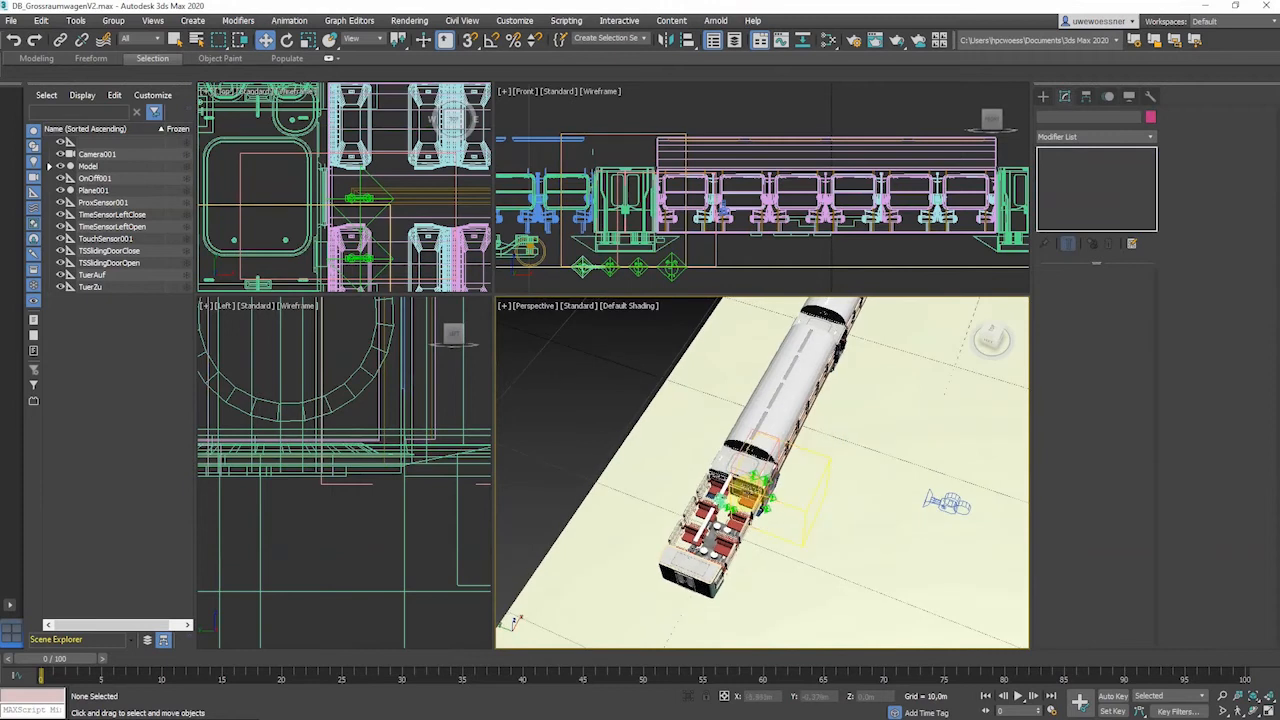
{"action": "scroll", "coordinate": [745, 490], "scroll_direction": "down", "scroll_amount": 3}
{"action": "scroll", "coordinate": [737, 491], "scroll_direction": "up", "scroll_amount": 12}
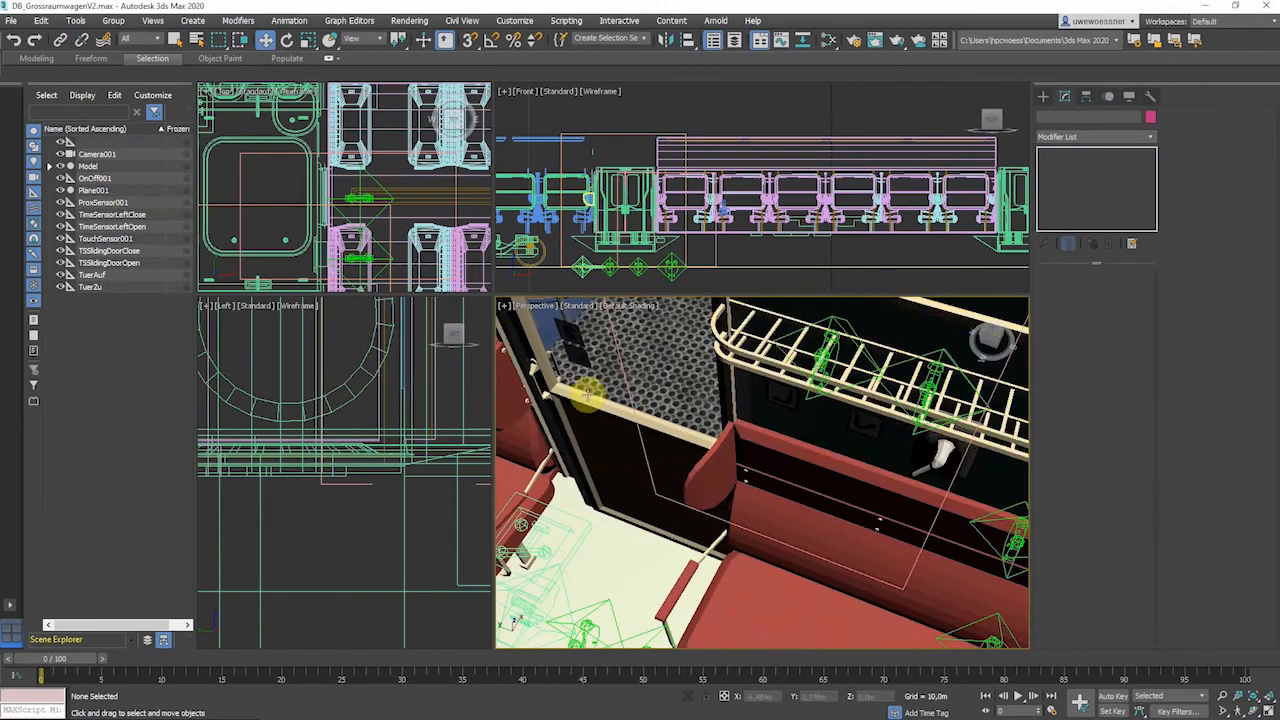
{"action": "left_click", "coordinate": [550, 356]}
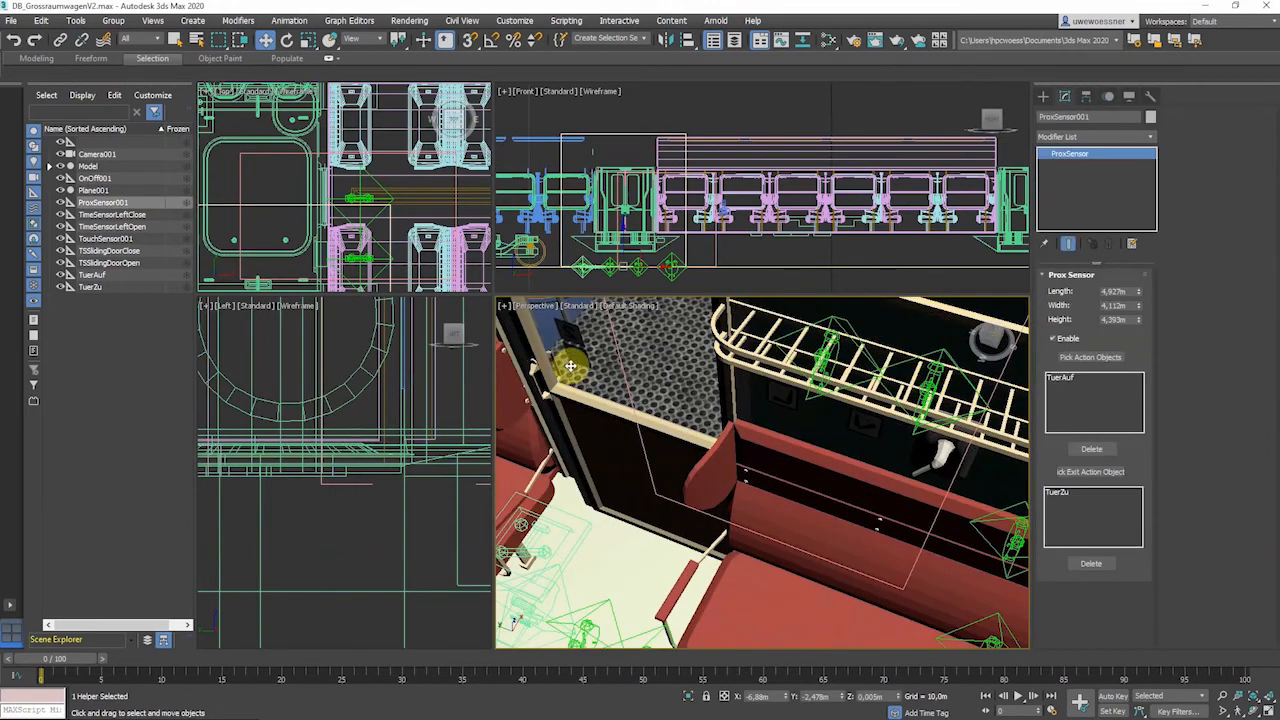
{"action": "scroll", "coordinate": [642, 378], "scroll_direction": "down", "scroll_amount": 10}
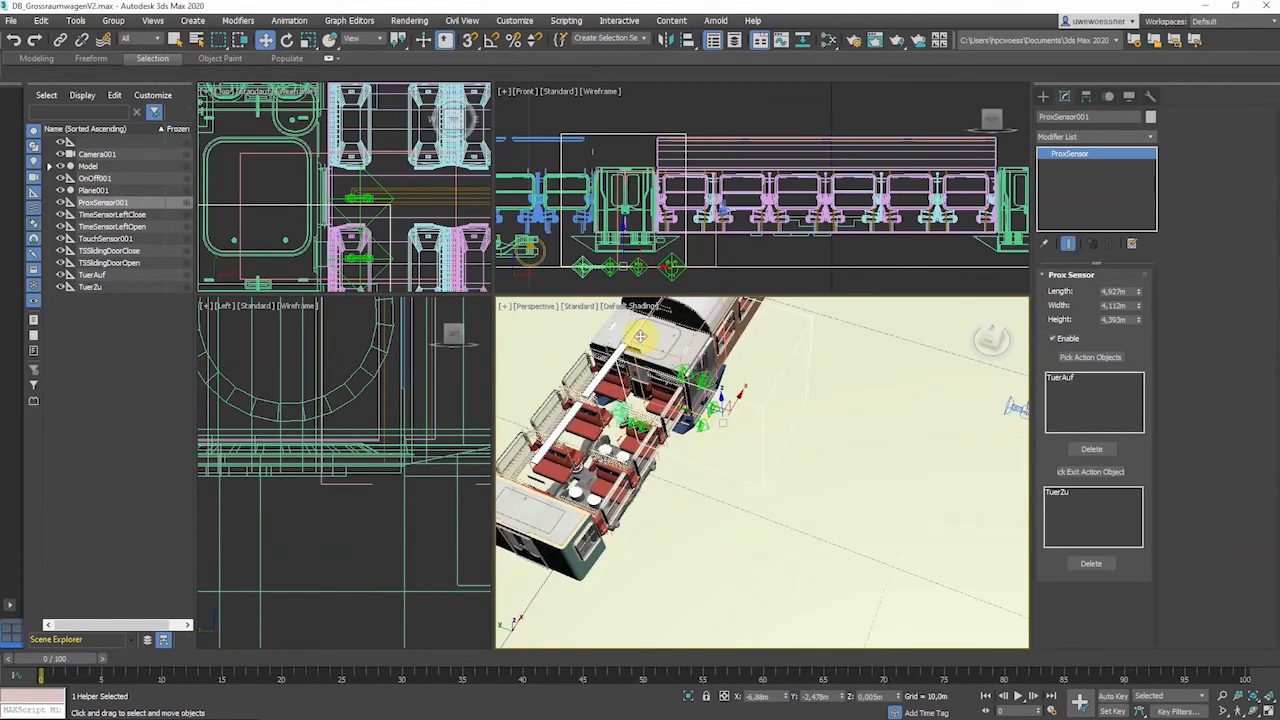
{"action": "right_click", "coordinate": [645, 335]}
{"action": "left_click", "coordinate": [674, 280]}
{"action": "middle_click_drag", "start_coordinate": [675, 360], "coordinate": [538, 377], "text": "alt"}
{"action": "left_click", "coordinate": [655, 336]}
{"action": "right_click", "coordinate": [662, 334]}
{"action": "left_click", "coordinate": [693, 289]}
Select the handle on each side of the sliding door in turn to identify their separate meshes.
{"action": "scroll", "coordinate": [870, 364], "scroll_direction": "down", "scroll_amount": 5}
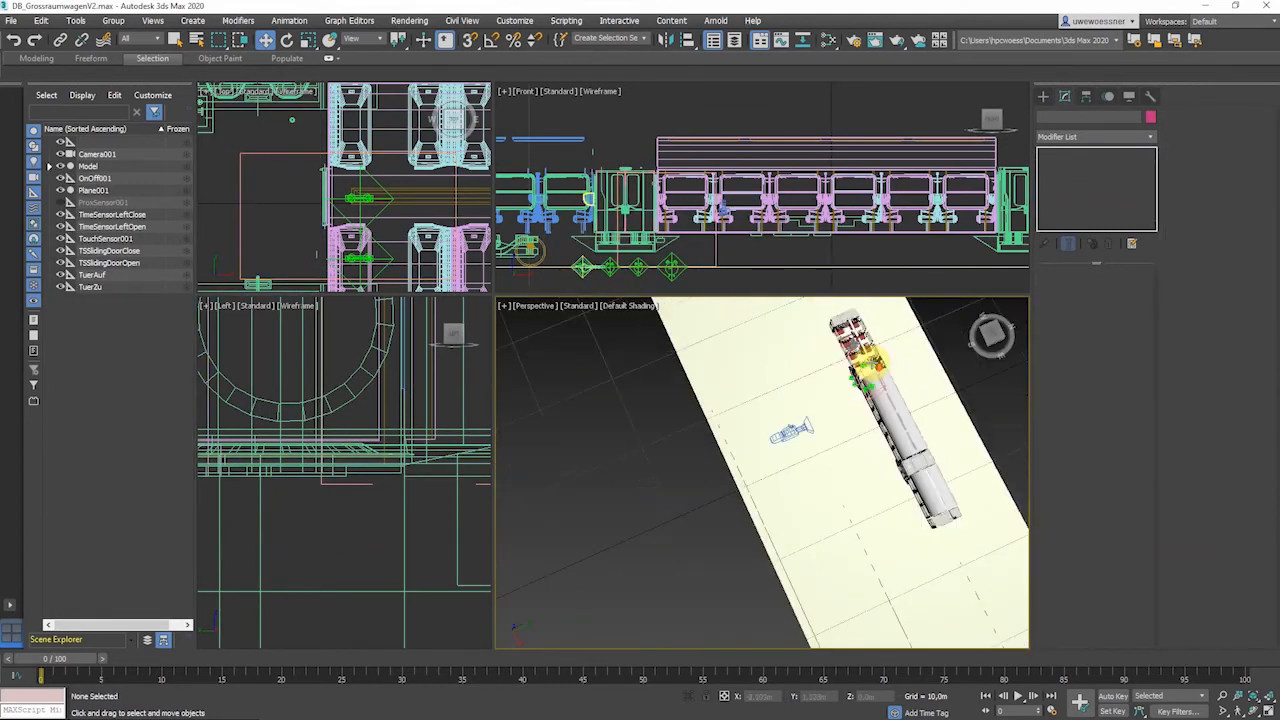
{"action": "scroll", "coordinate": [872, 363], "scroll_direction": "up", "scroll_amount": 8}
{"action": "scroll", "coordinate": [872, 363], "scroll_direction": "up", "scroll_amount": 4}
{"action": "scroll", "coordinate": [724, 370], "scroll_direction": "up", "scroll_amount": 4}
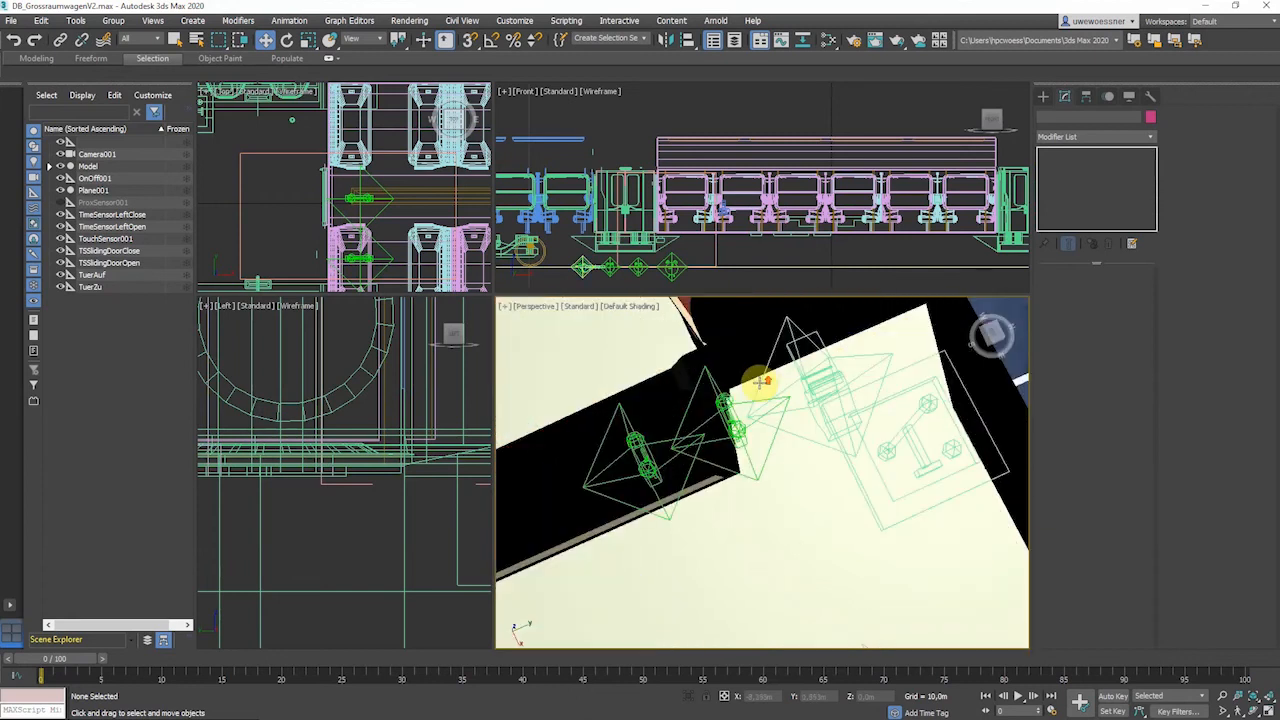
{"action": "scroll", "coordinate": [724, 370], "scroll_direction": "down", "scroll_amount": 2}
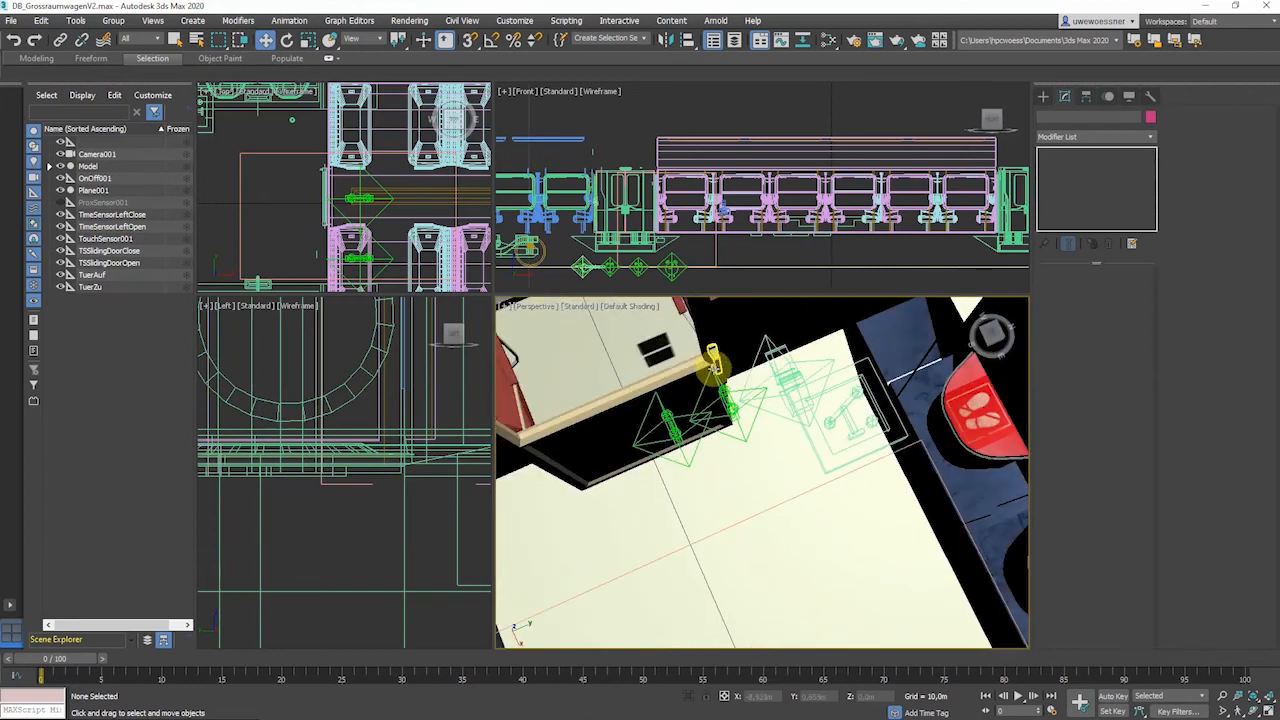
{"action": "left_click", "coordinate": [714, 368]}
{"action": "middle_click_drag", "start_coordinate": [720, 385], "coordinate": [803, 396], "text": "alt"}
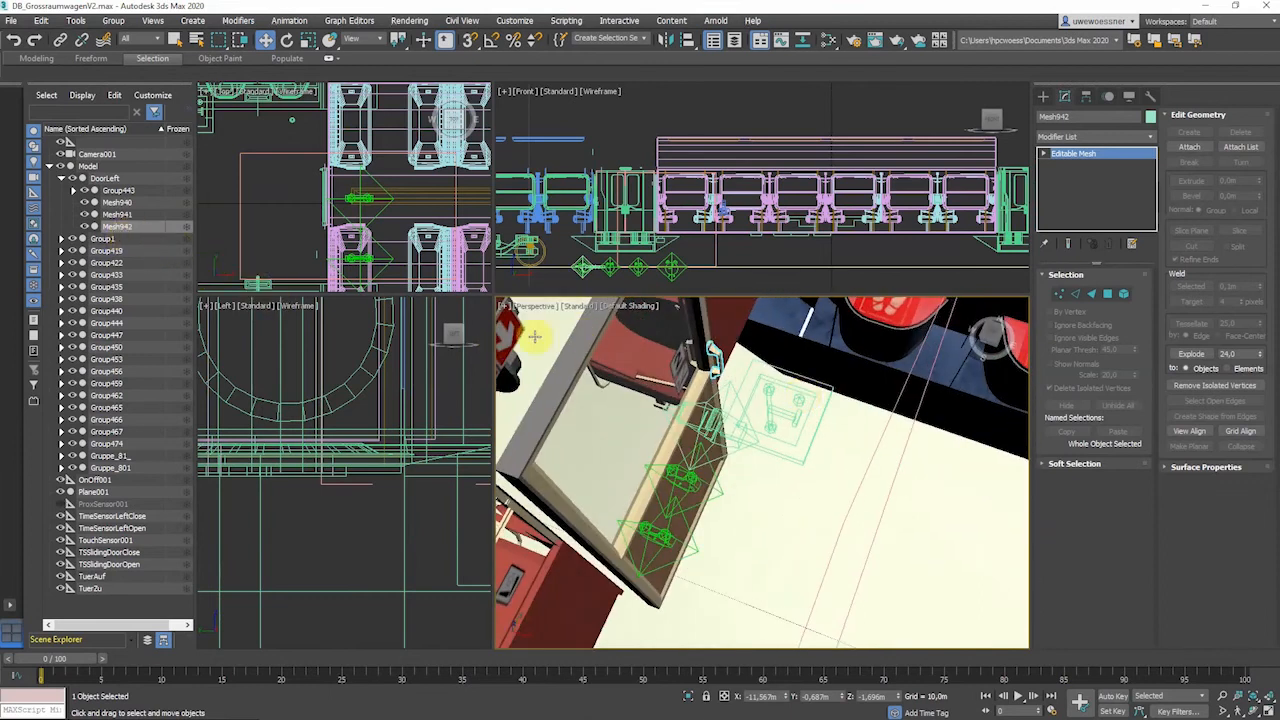
{"action": "middle_click_drag", "start_coordinate": [711, 421], "coordinate": [694, 366], "text": "alt"}
{"action": "left_click", "coordinate": [692, 367]}
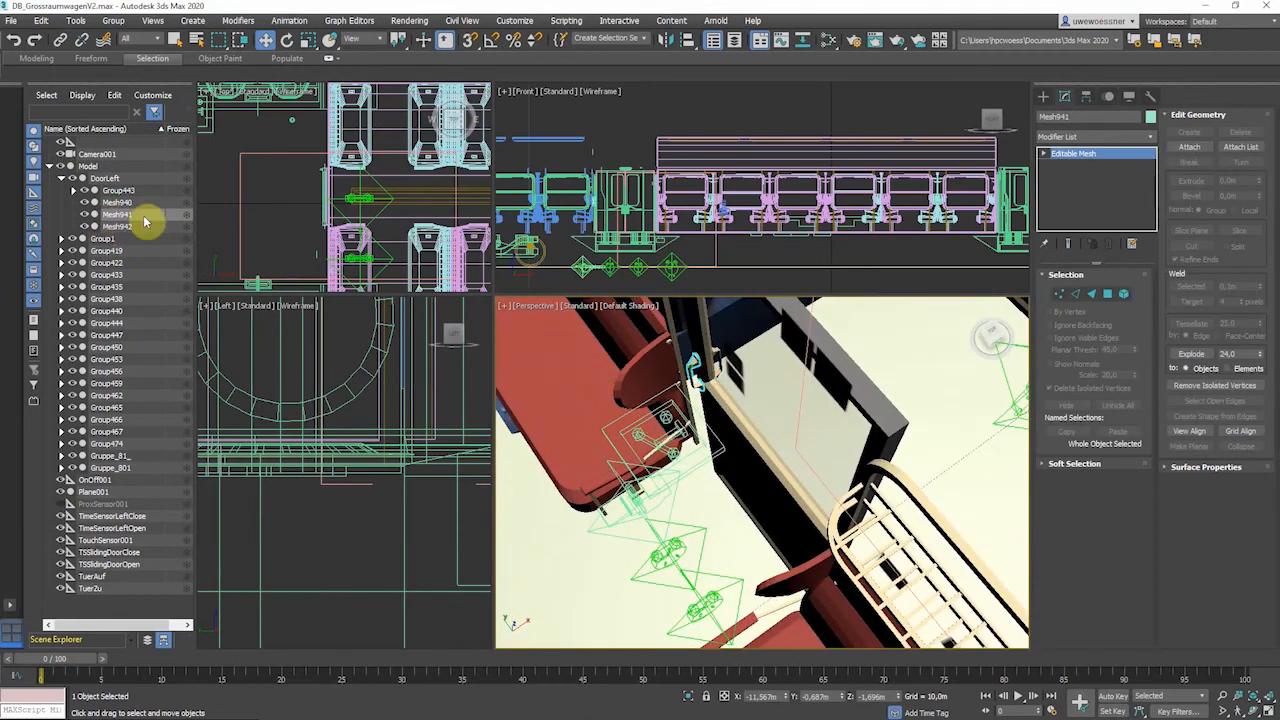
Attach the opposite door handle Mesh941 to the handle Mesh942 so both form one mesh.
{"action": "middle_click_drag", "start_coordinate": [717, 417], "coordinate": [620, 420], "text": "alt"}
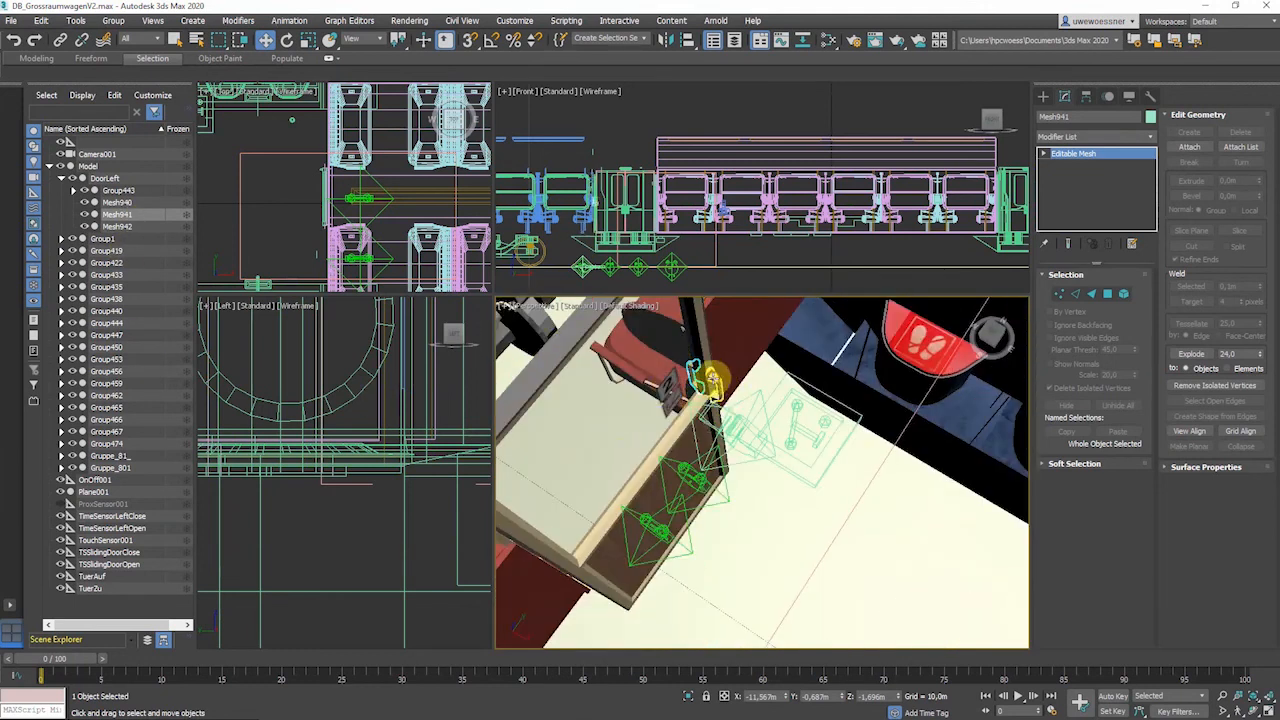
{"action": "left_click", "coordinate": [711, 378]}
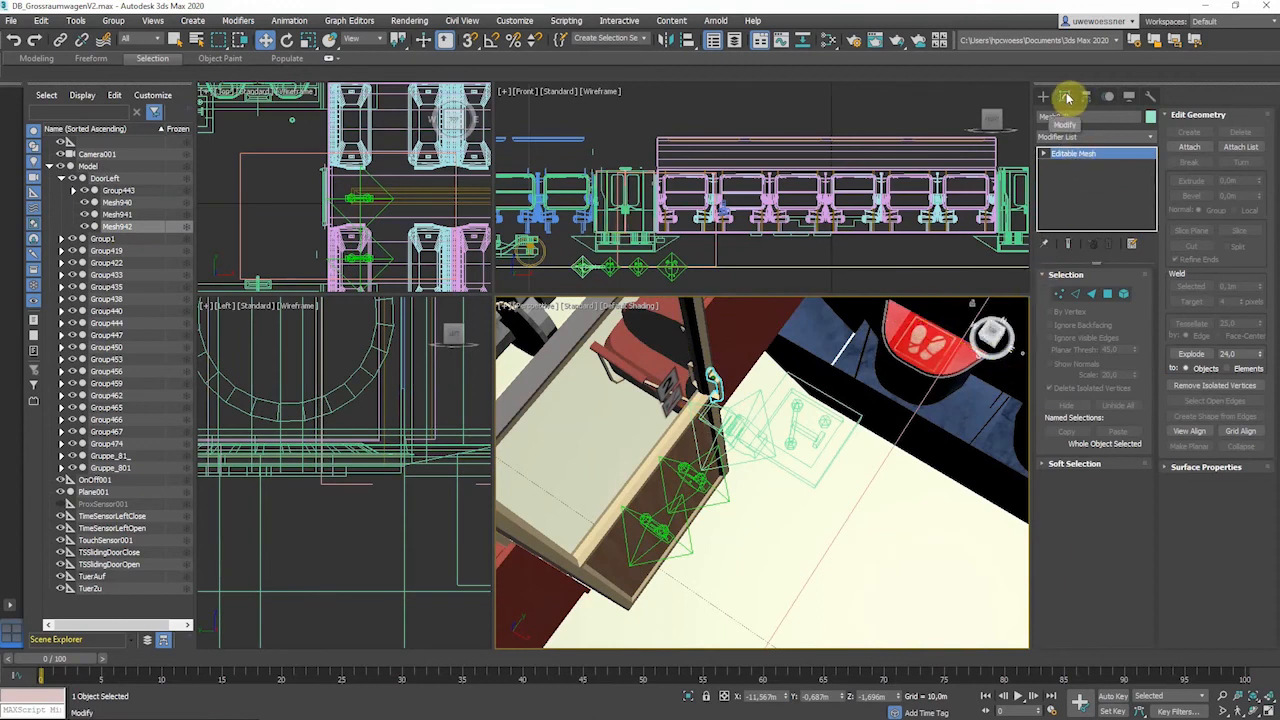
{"action": "left_click", "coordinate": [1190, 148]}
{"action": "middle_click_drag", "start_coordinate": [850, 374], "coordinate": [808, 380], "text": "alt"}
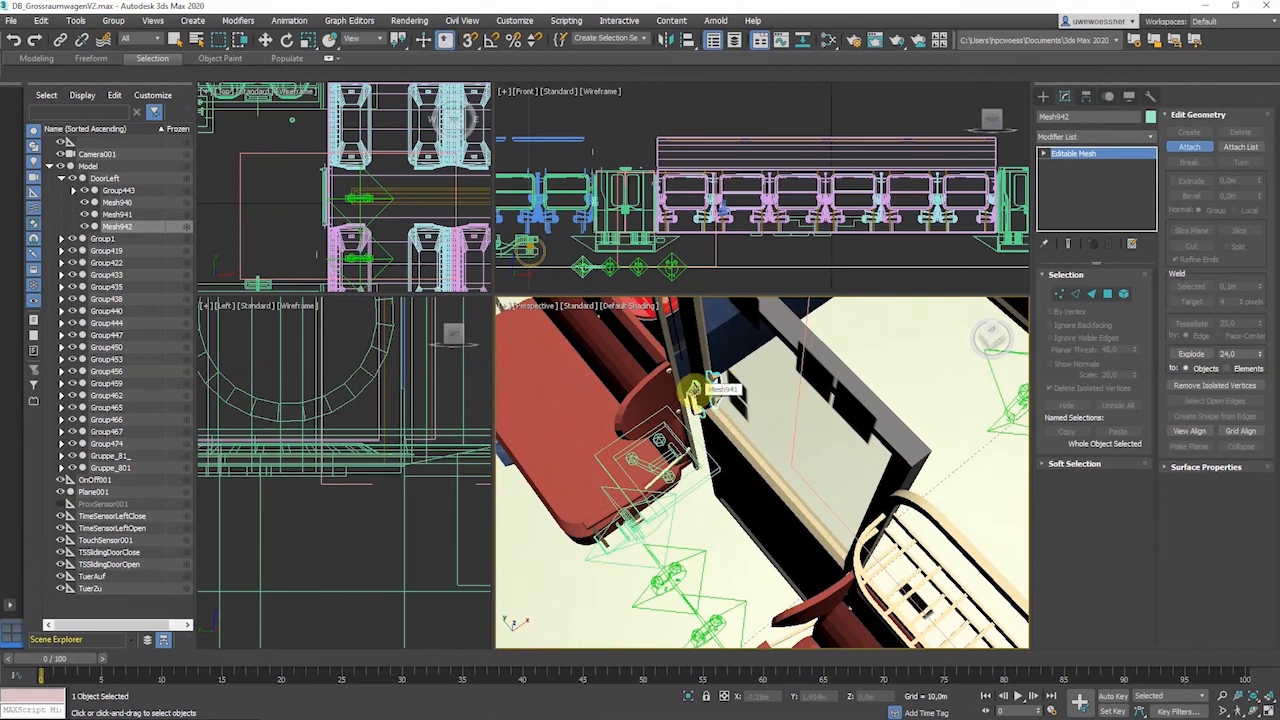
{"action": "left_click", "coordinate": [695, 390]}
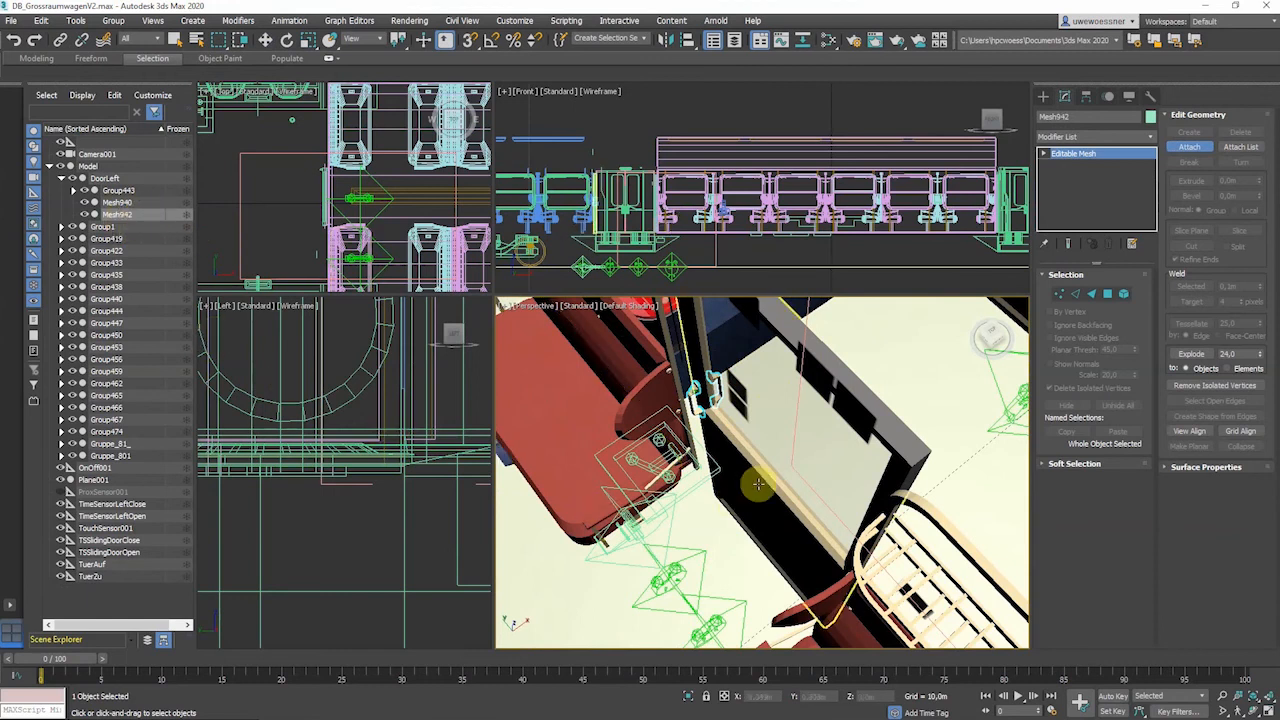
{"action": "middle_click_drag", "start_coordinate": [818, 444], "coordinate": [711, 430], "text": "alt"}
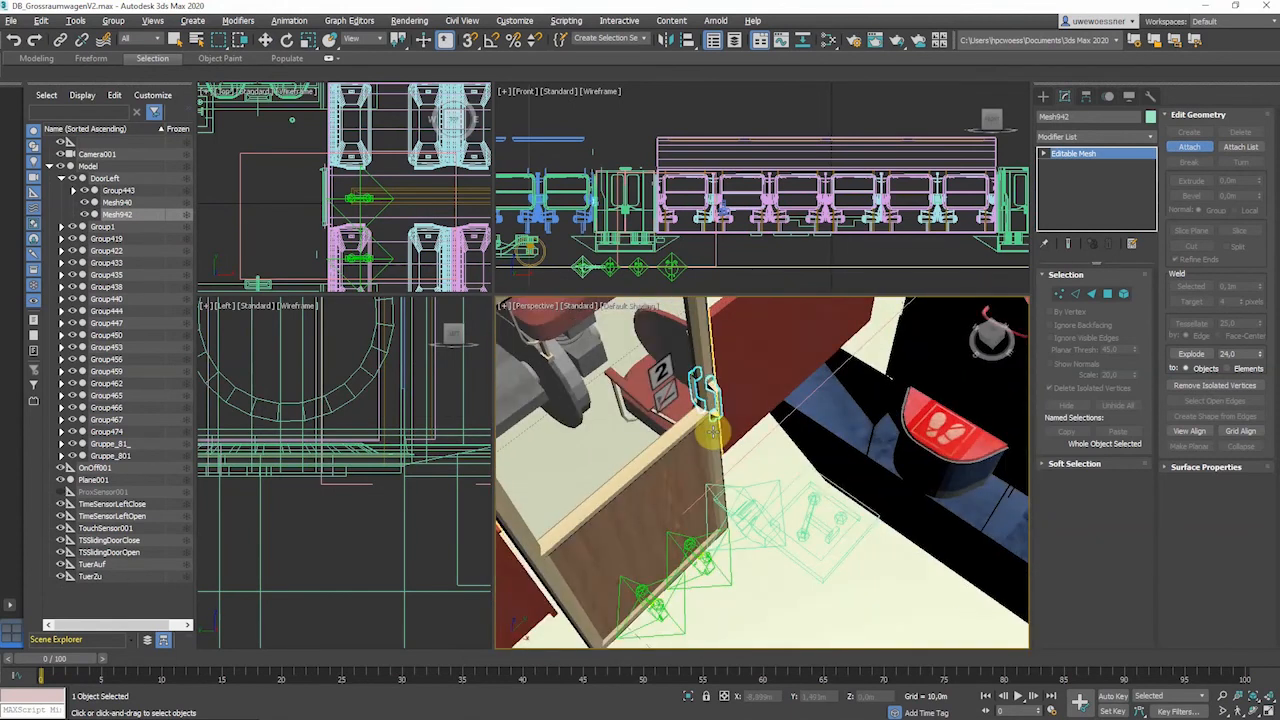
{"action": "left_click", "coordinate": [711, 430]}
{"action": "left_click", "coordinate": [1192, 148]}
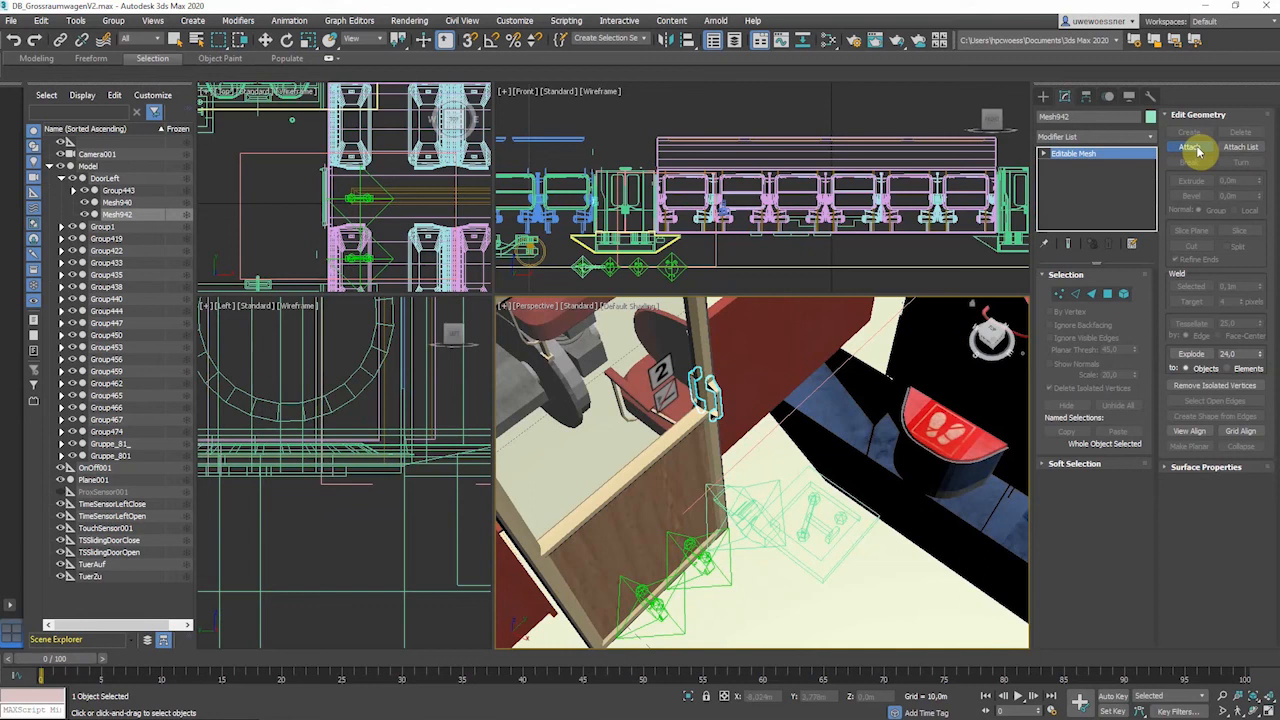
{"action": "key", "text": "w"}
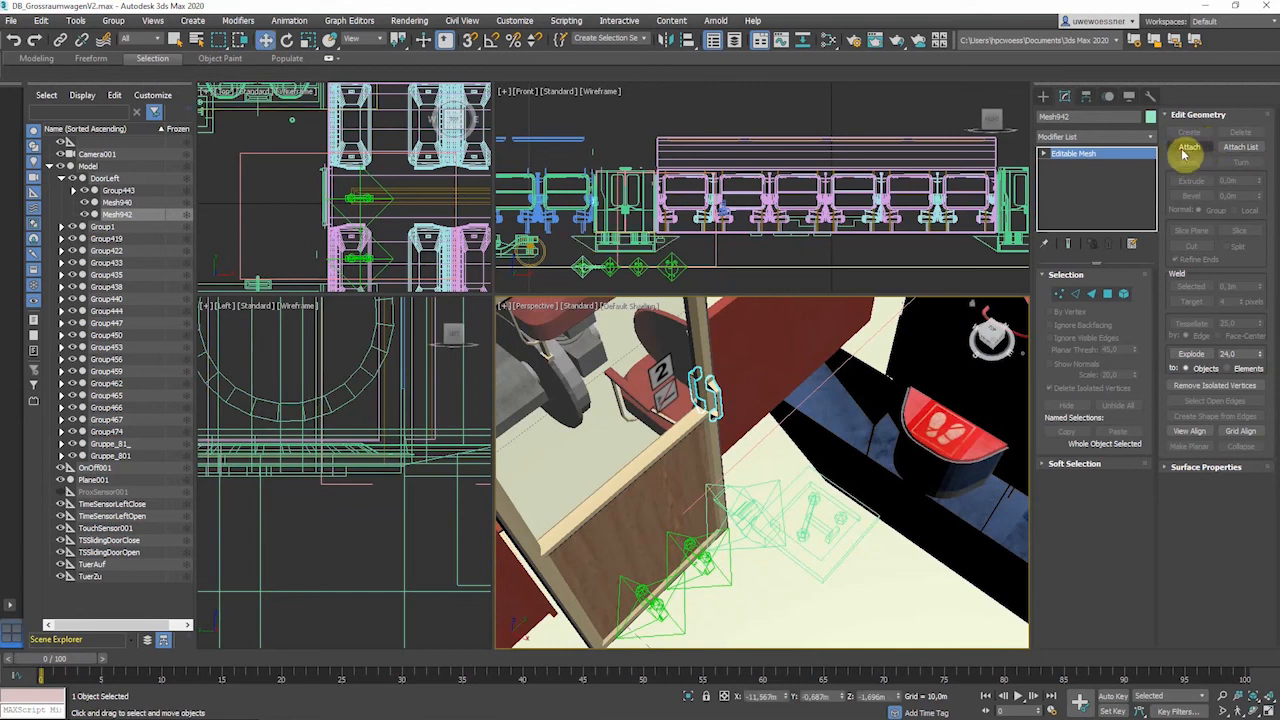
Unhide all hidden objects of the rail car, including the roof and the proximity sensor.
{"action": "scroll", "coordinate": [766, 423], "scroll_direction": "up", "scroll_amount": 2}
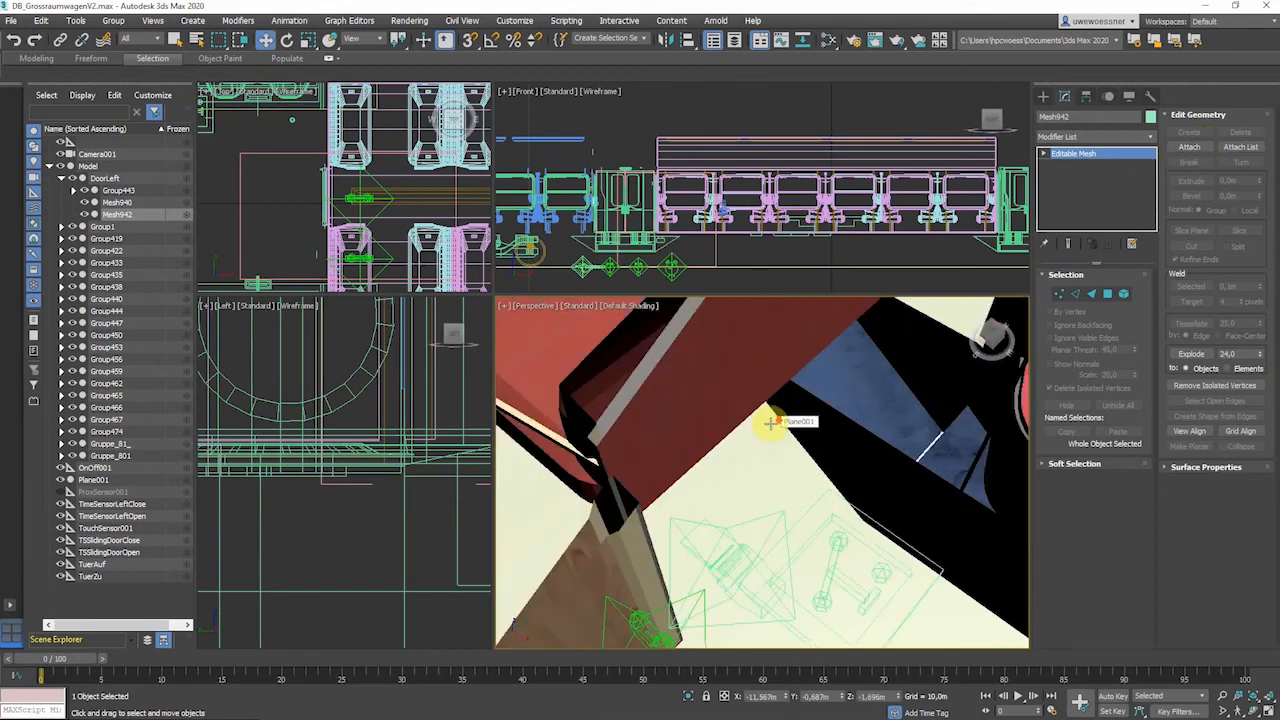
{"action": "scroll", "coordinate": [766, 423], "scroll_direction": "down", "scroll_amount": 6}
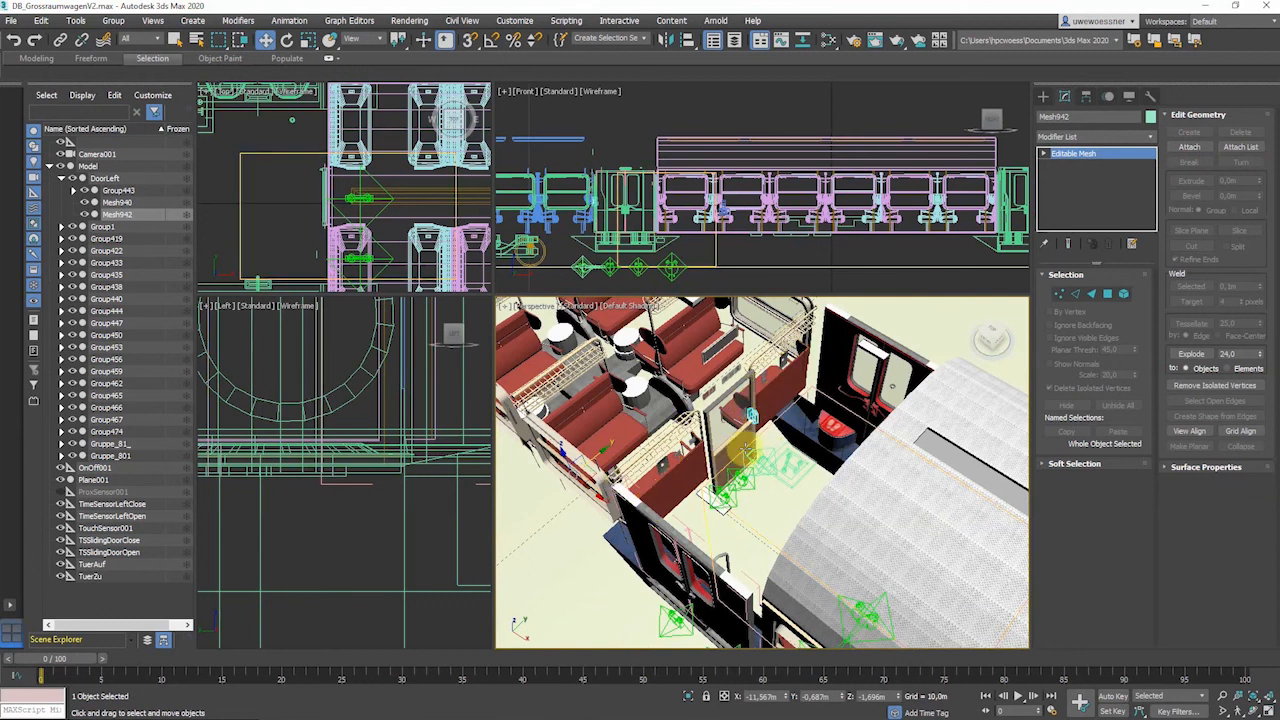
{"action": "right_click", "coordinate": [641, 415]}
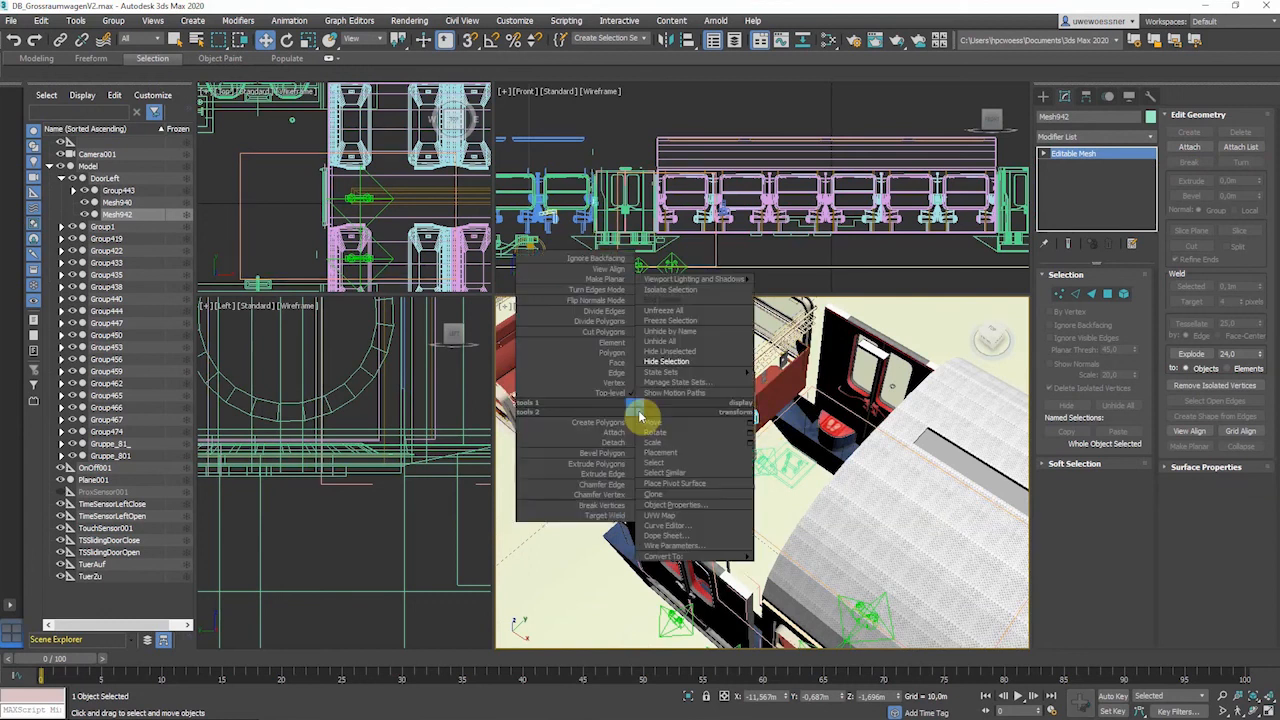
{"action": "left_click", "coordinate": [668, 341]}
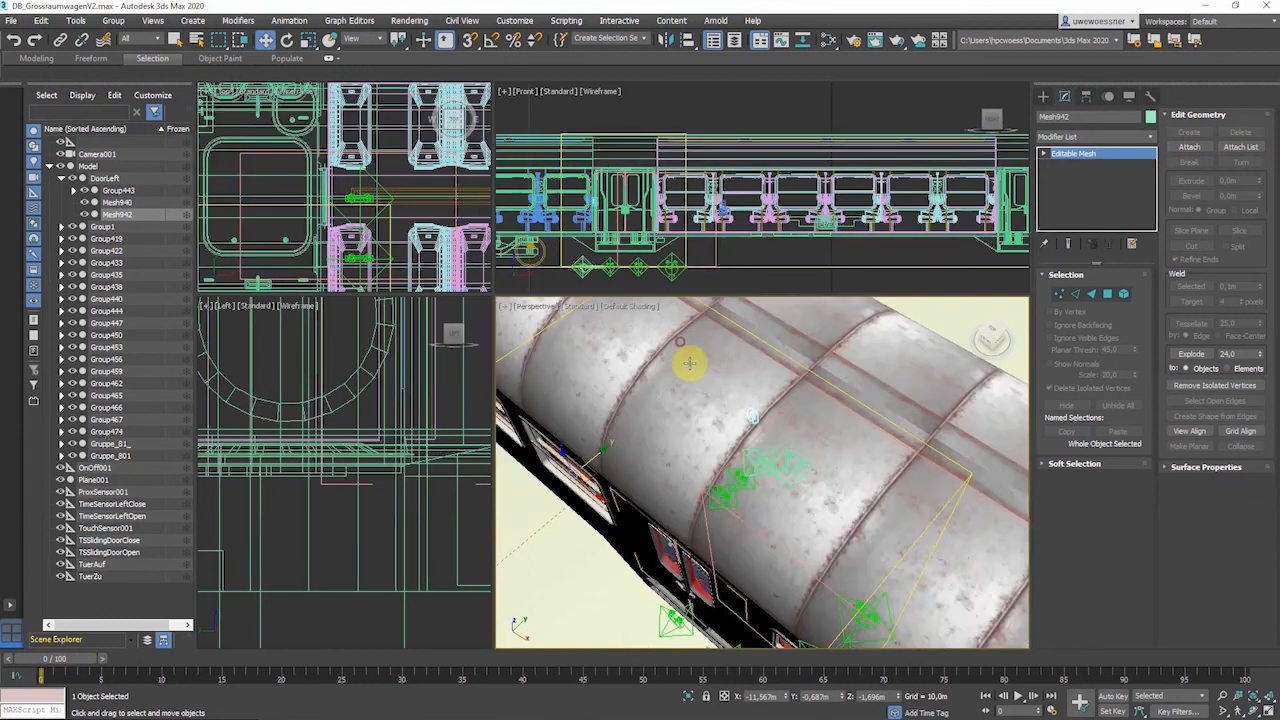
Export the scene with the joined door handles as VRML97, replacing train.wrl in the vrml folder.
{"action": "left_click", "coordinate": [12, 20]}
{"action": "mouse_move", "coordinate": [63, 219]}
{"action": "left_click", "coordinate": [188, 218]}
{"action": "double_click", "coordinate": [108, 141]}
{"action": "left_click", "coordinate": [657, 382]}
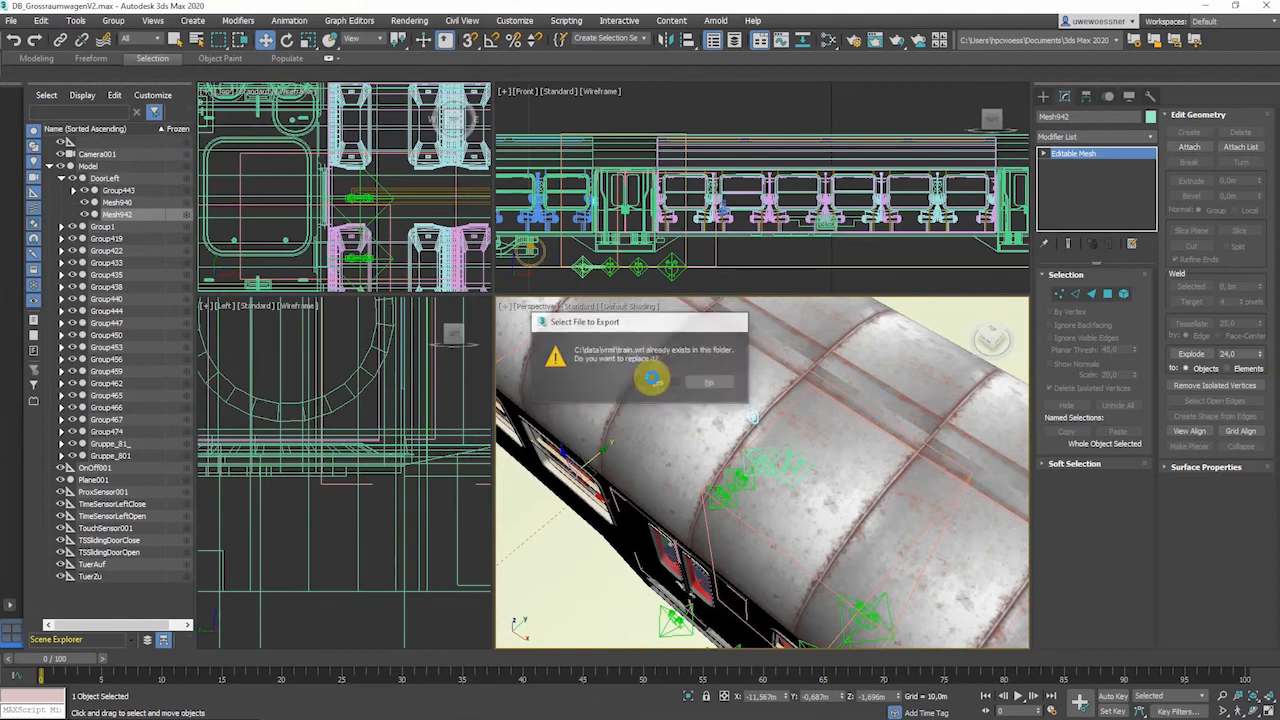
{"action": "left_click", "coordinate": [618, 555]}
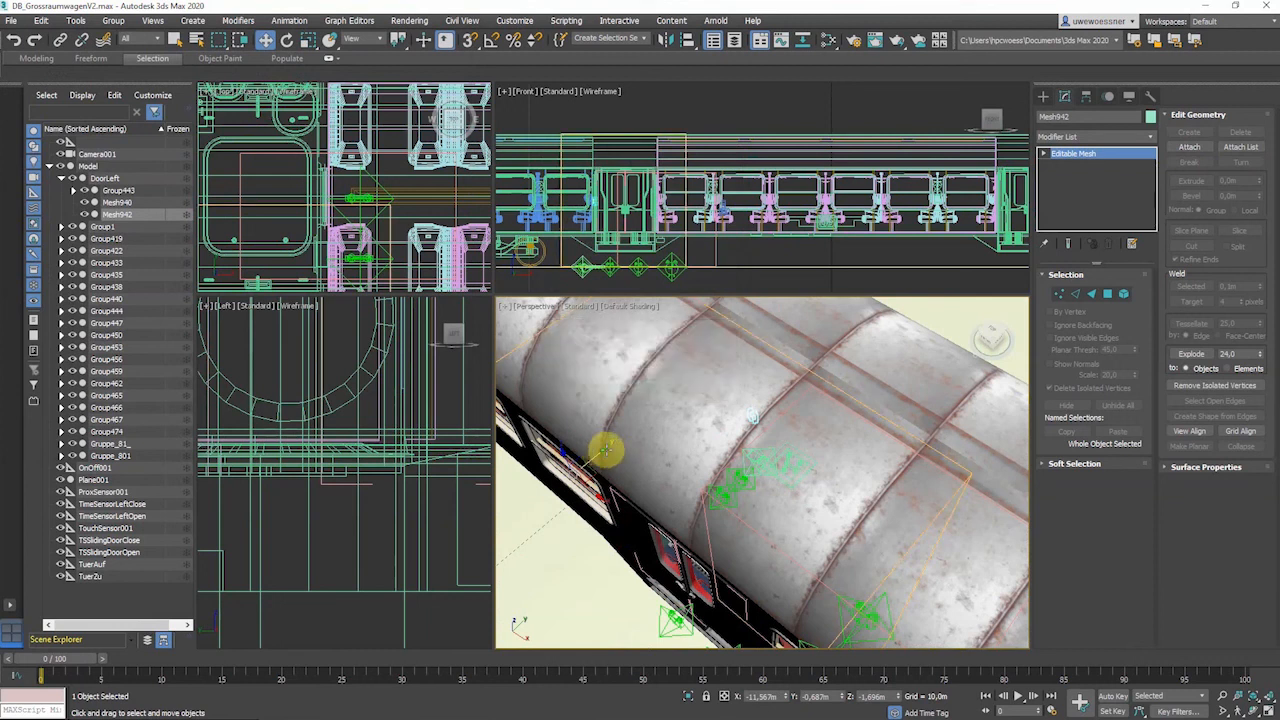
Switch to OpenCOVER and navigate into the re-exported rail car up to the sliding door's doorway.
{"action": "key", "text": "alt+Tab"}
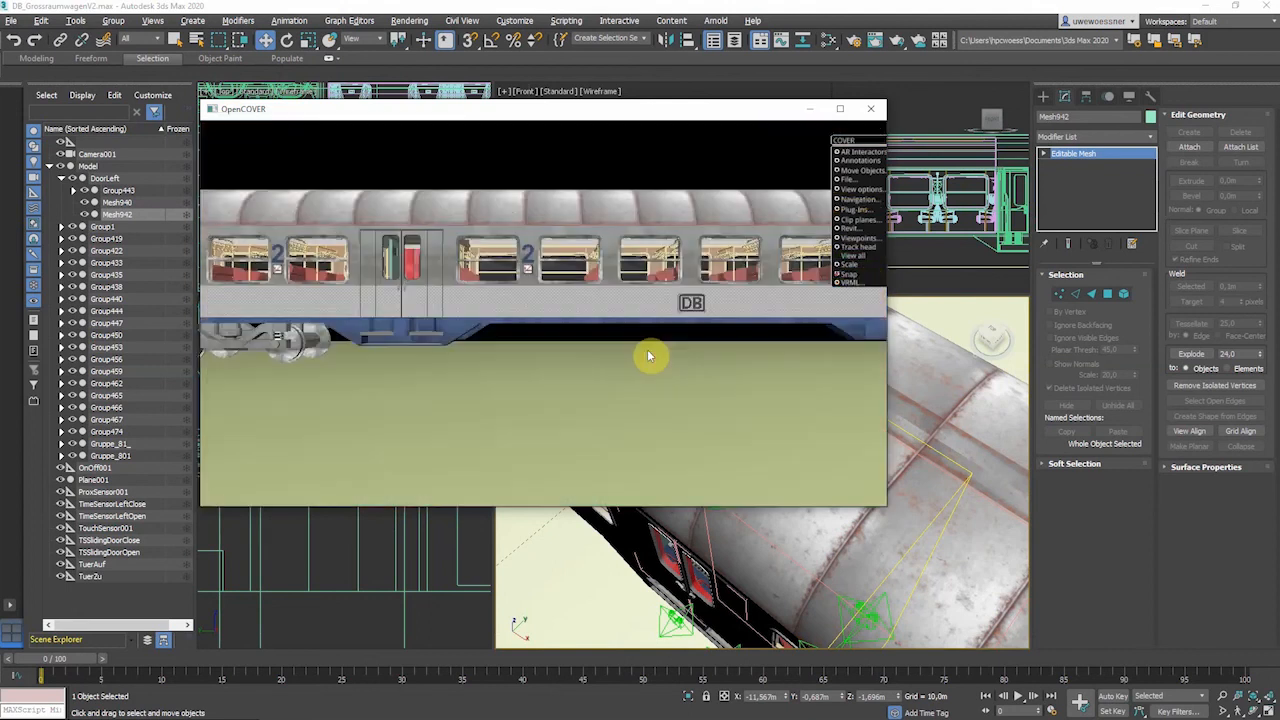
{"action": "left_click_drag", "start_coordinate": [503, 380], "coordinate": [655, 404]}
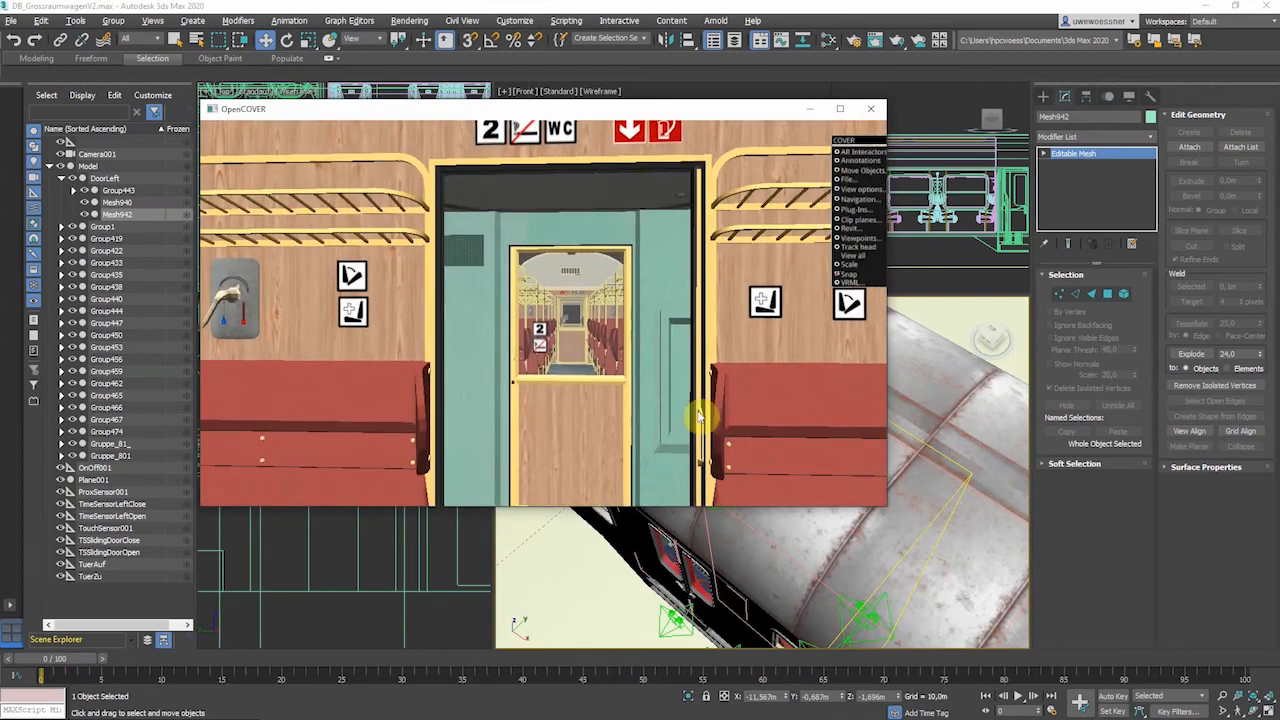